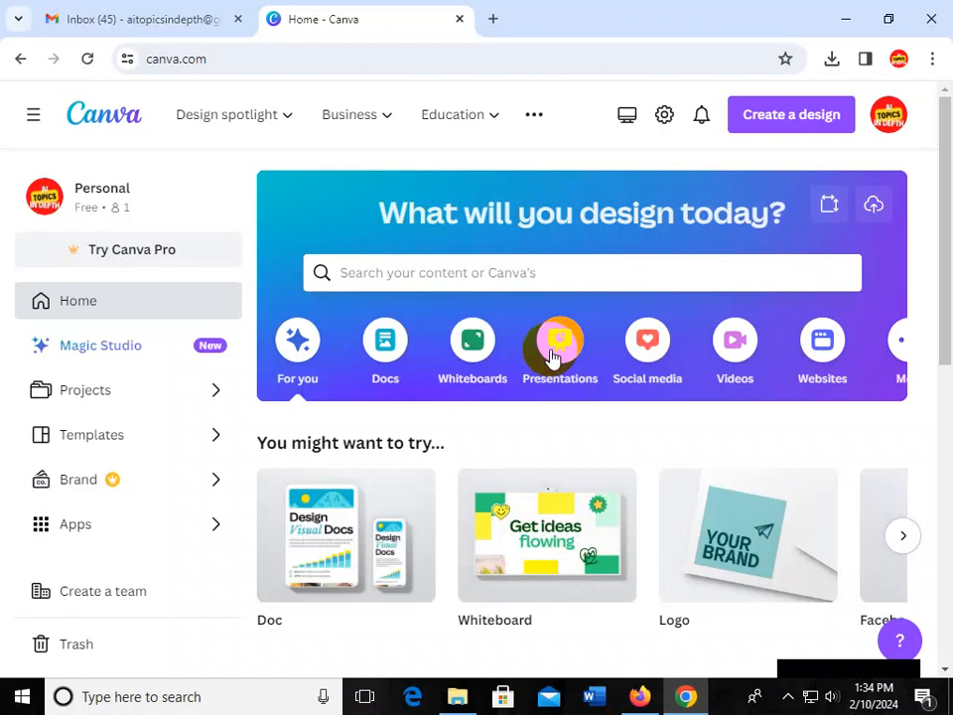
# Switch to Firefox and copy the 25 encouraging or inspirational quotes prompt from the notes document into the ChatGPT message
pyautogui.click(638, 696)
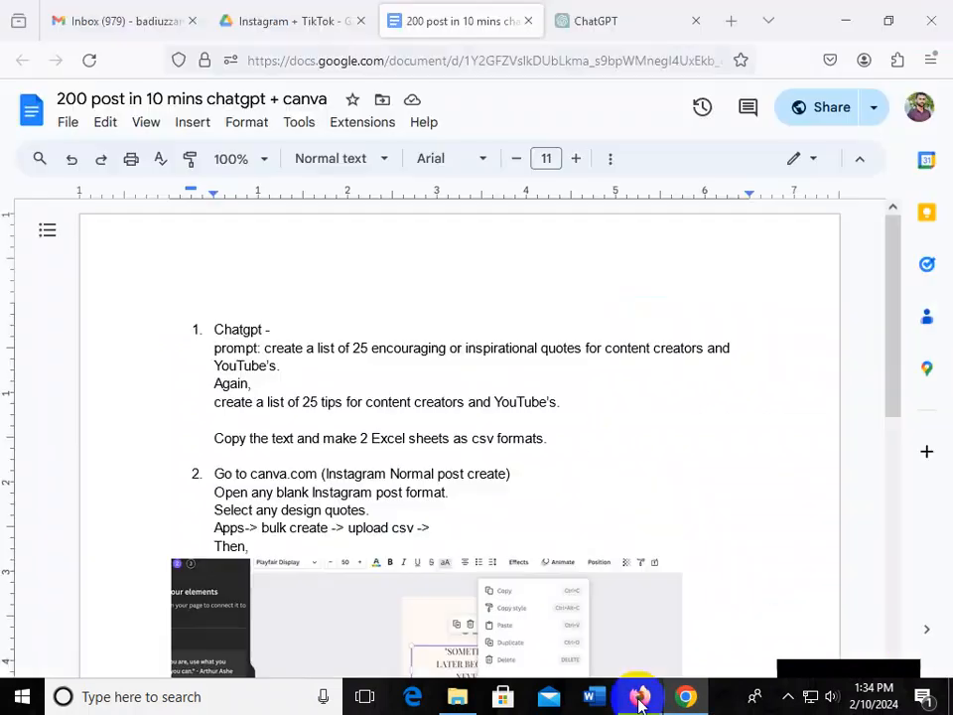
pyautogui.click(632, 19)
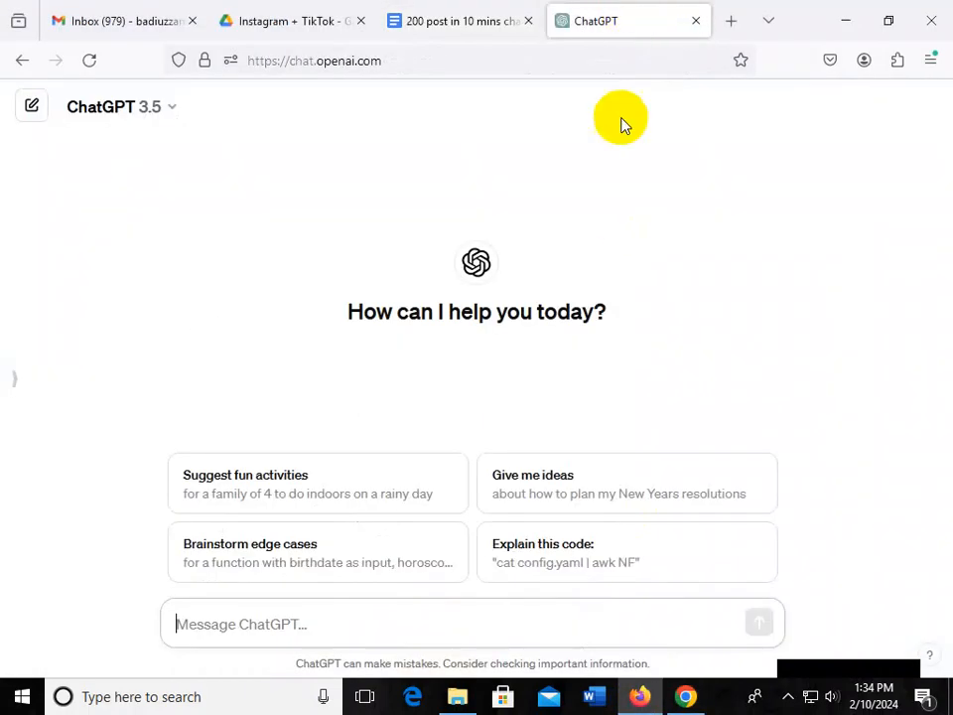
pyautogui.click(454, 8)
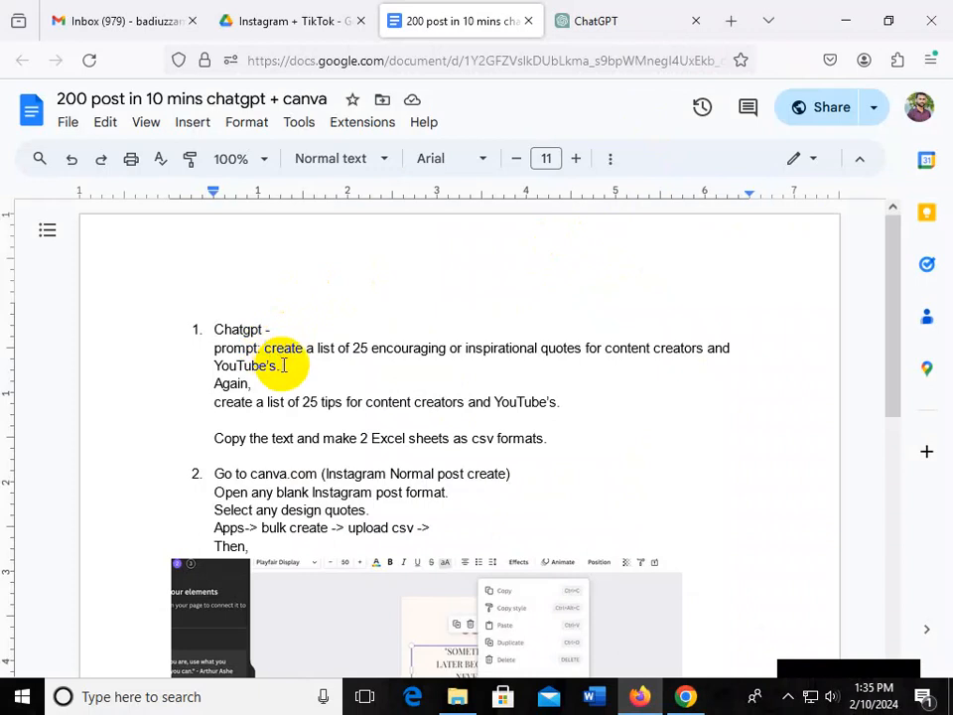
pyautogui.moveTo(265, 347); pyautogui.dragTo(281, 365)
pyautogui.hotkey('ctrl', 'c')
pyautogui.click(596, 30)
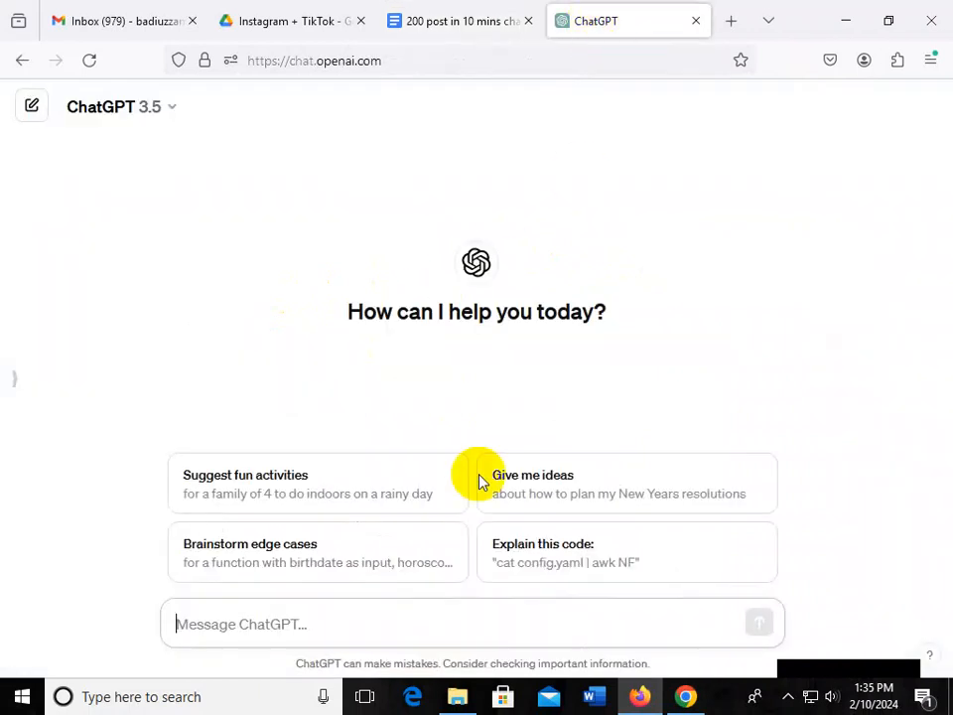
pyautogui.click(466, 614)
pyautogui.hotkey('ctrl', 'v')
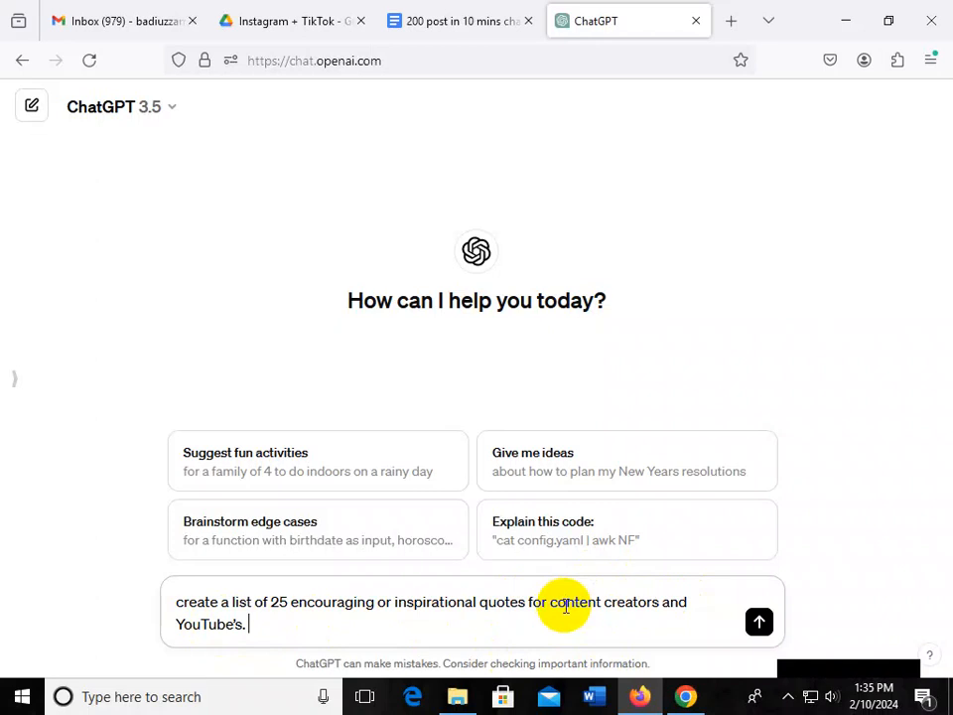
# Send ChatGPT the prompt for 25 quotes for content creators and YouTube's, and look through the generated list
pyautogui.click(604, 606)
pyautogui.click(549, 602)
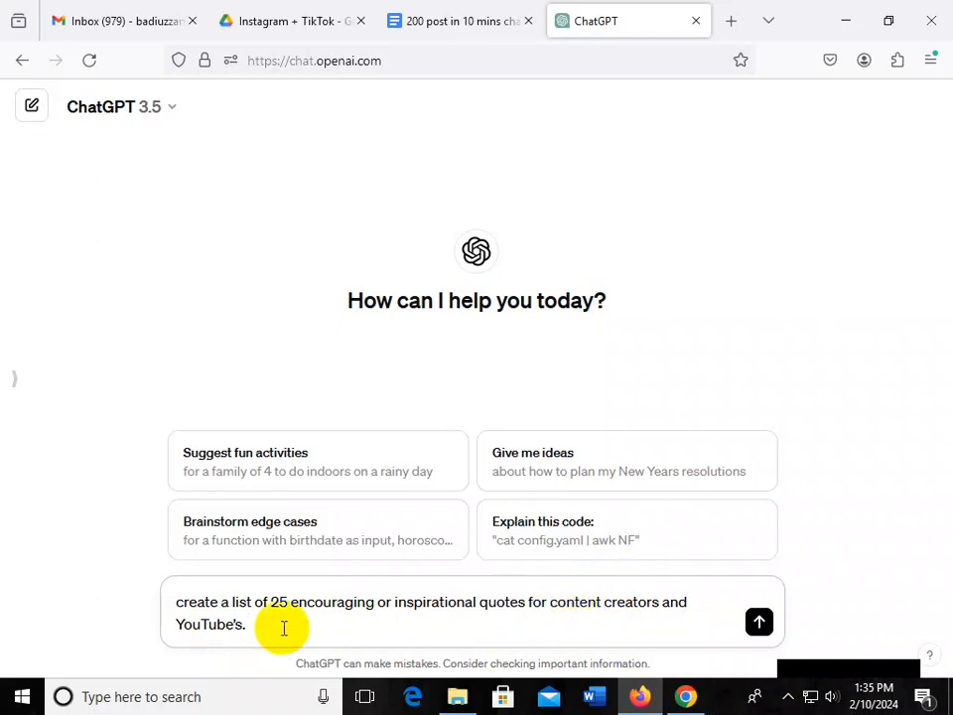
pyautogui.keyDown('shift'); pyautogui.click(241, 629); pyautogui.keyUp('shift')
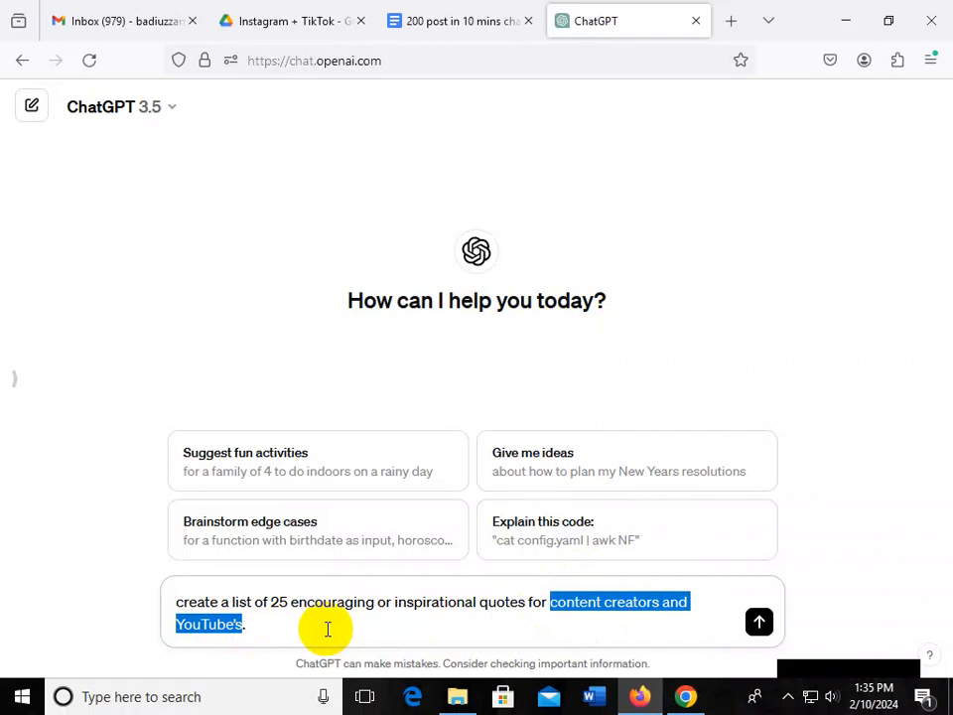
pyautogui.click(289, 603)
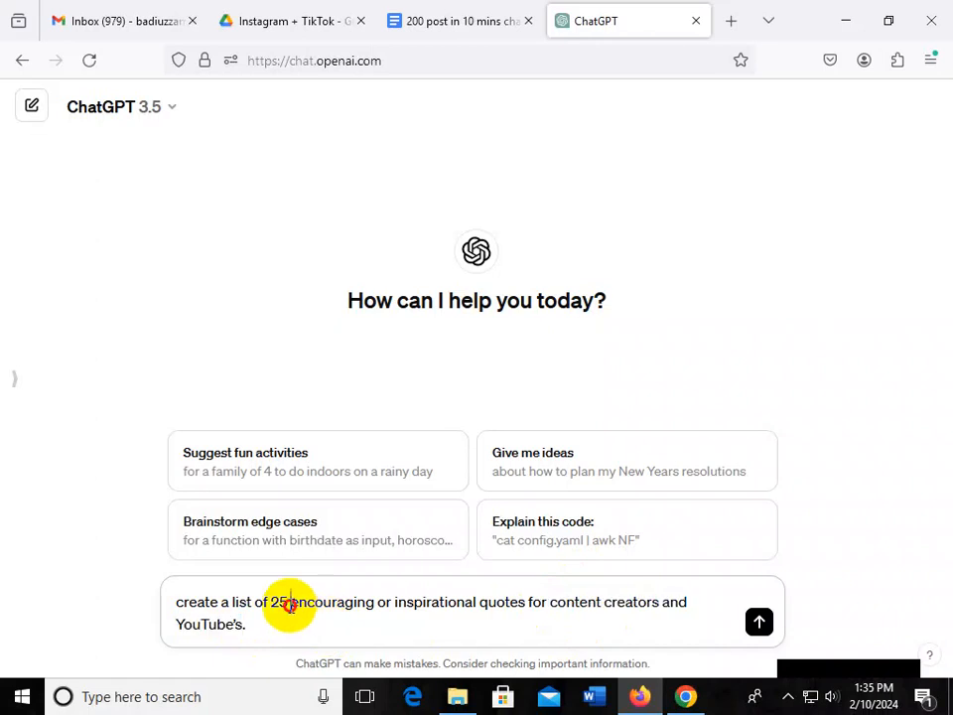
pyautogui.click(760, 627)
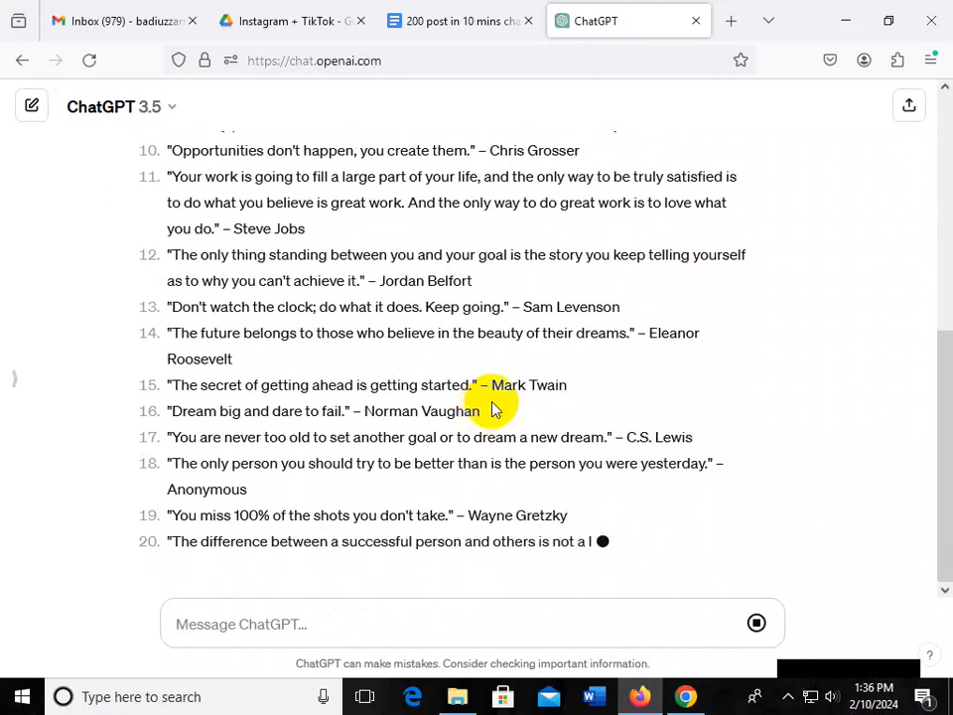
pyautogui.scroll(10, 486, 415)
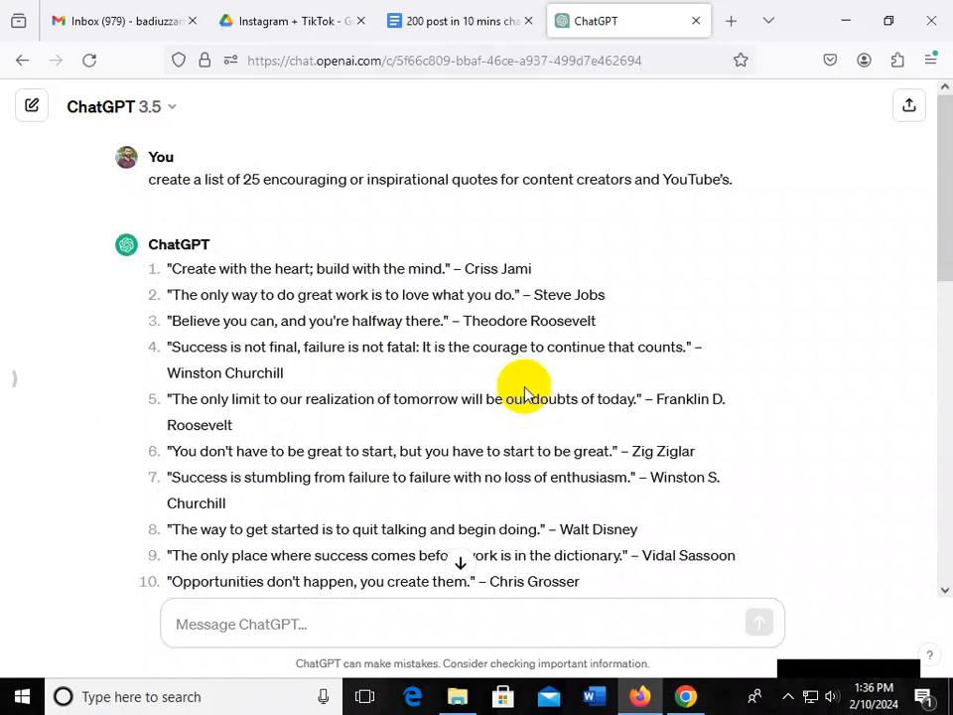
pyautogui.scroll(-10, 520, 394)
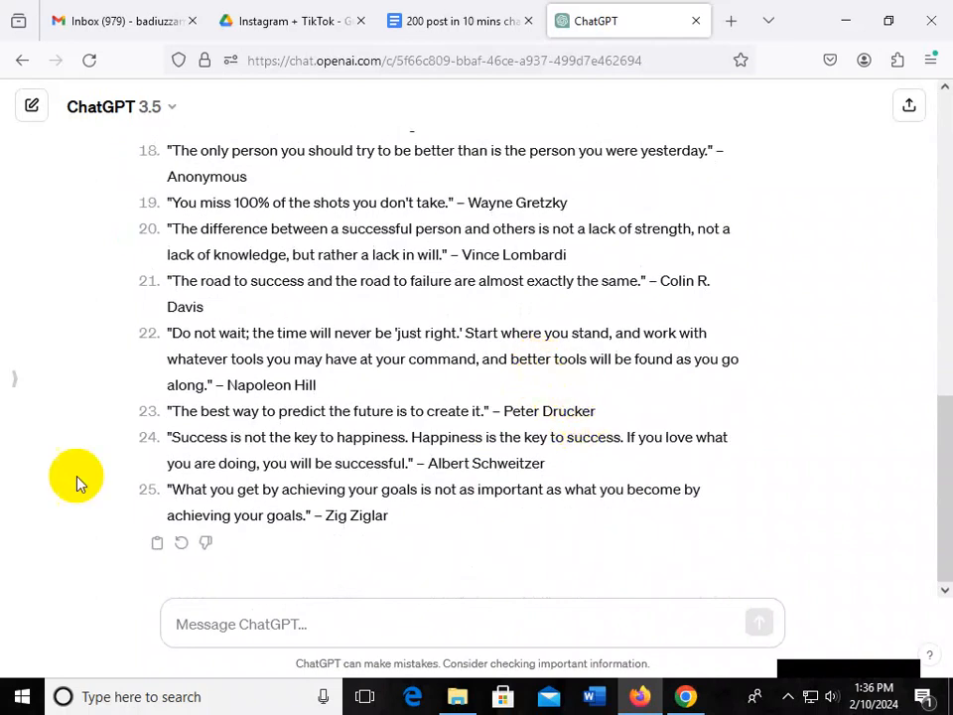
pyautogui.scroll(10, 501, 391)
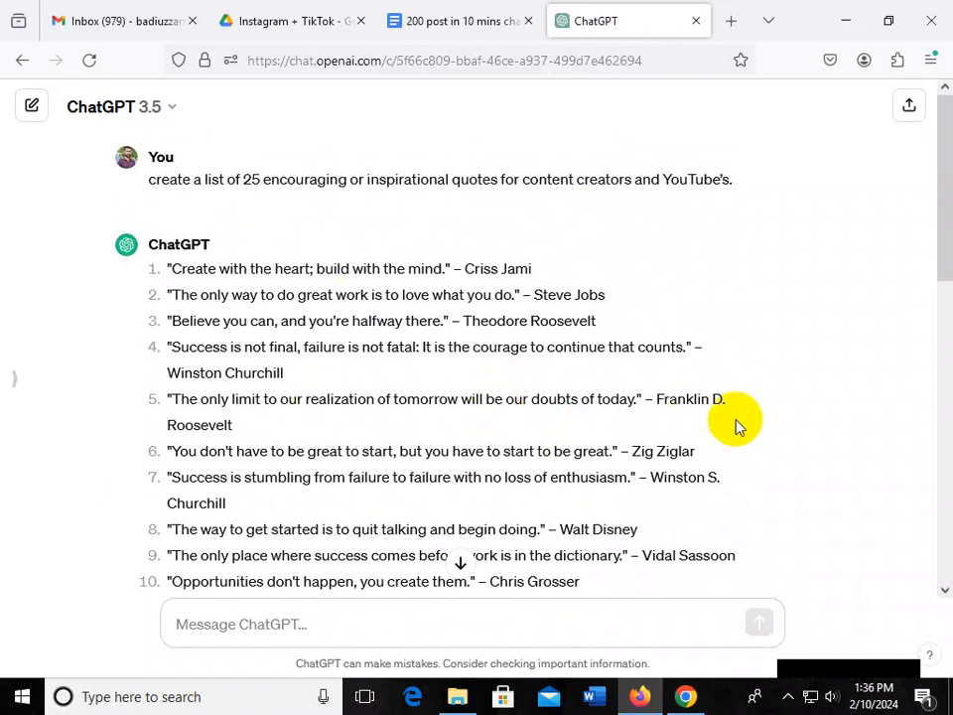
# Copy "create a list of 25 tips for content creators and YouTube's" from the notes document and send it to ChatGPT
pyautogui.click(456, 14)
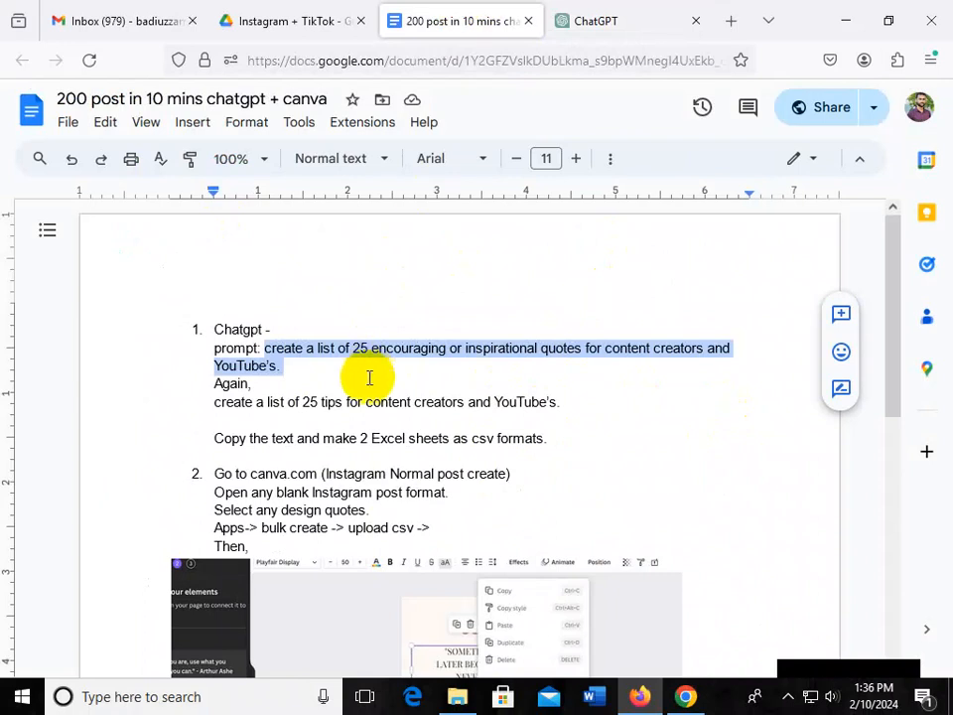
pyautogui.click(210, 401)
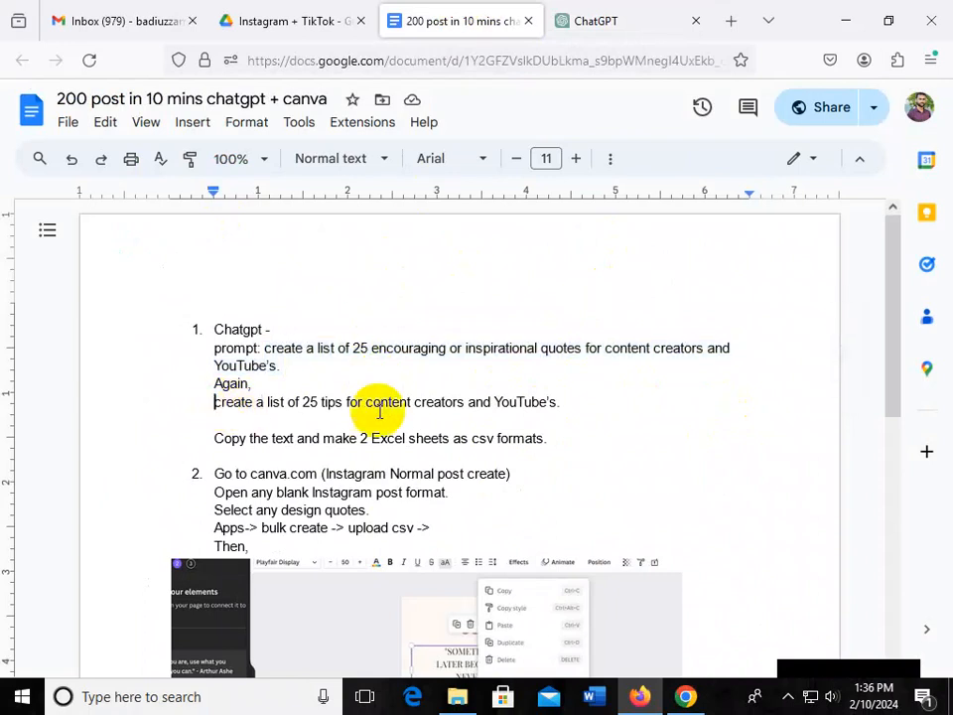
pyautogui.keyDown('shift'); pyautogui.click(564, 405); pyautogui.keyUp('shift')
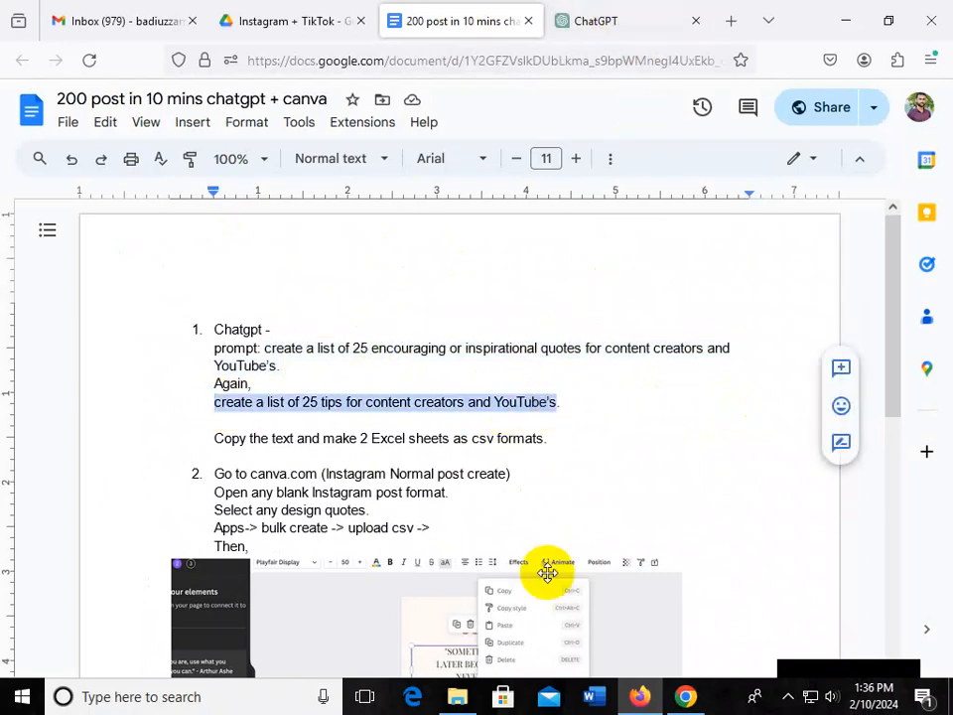
pyautogui.click(600, 24)
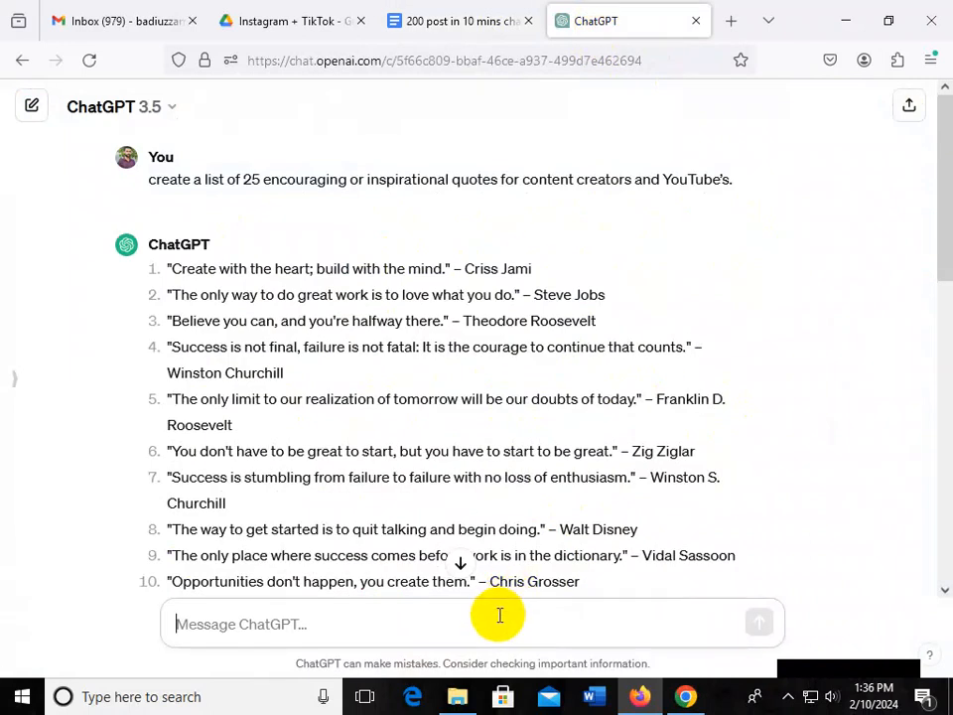
pyautogui.hotkey('ctrl', 'v')
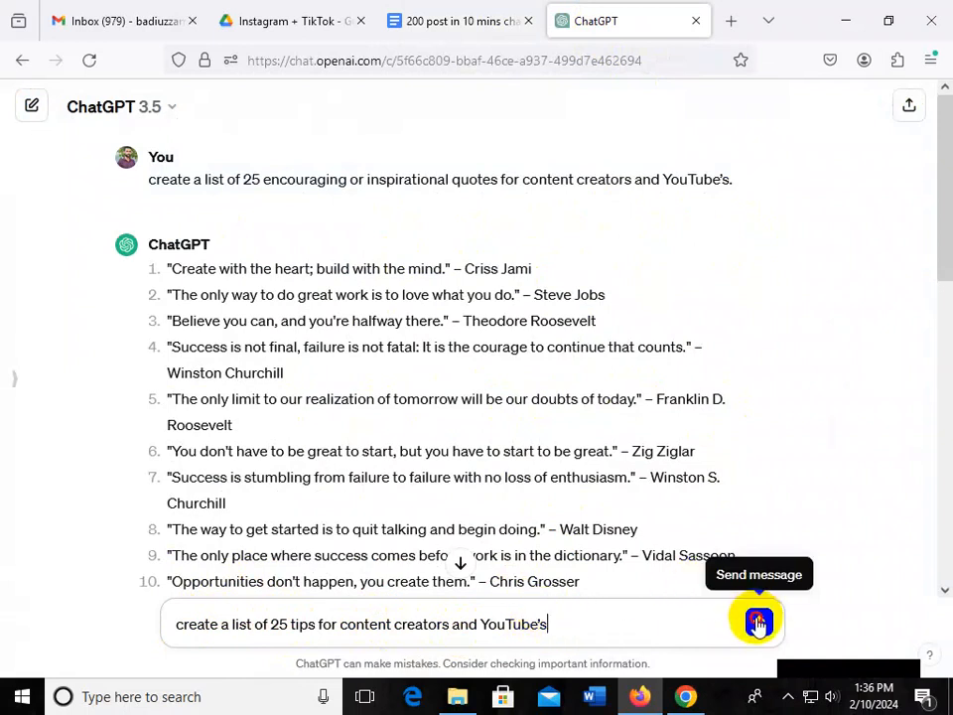
pyautogui.click(760, 624)
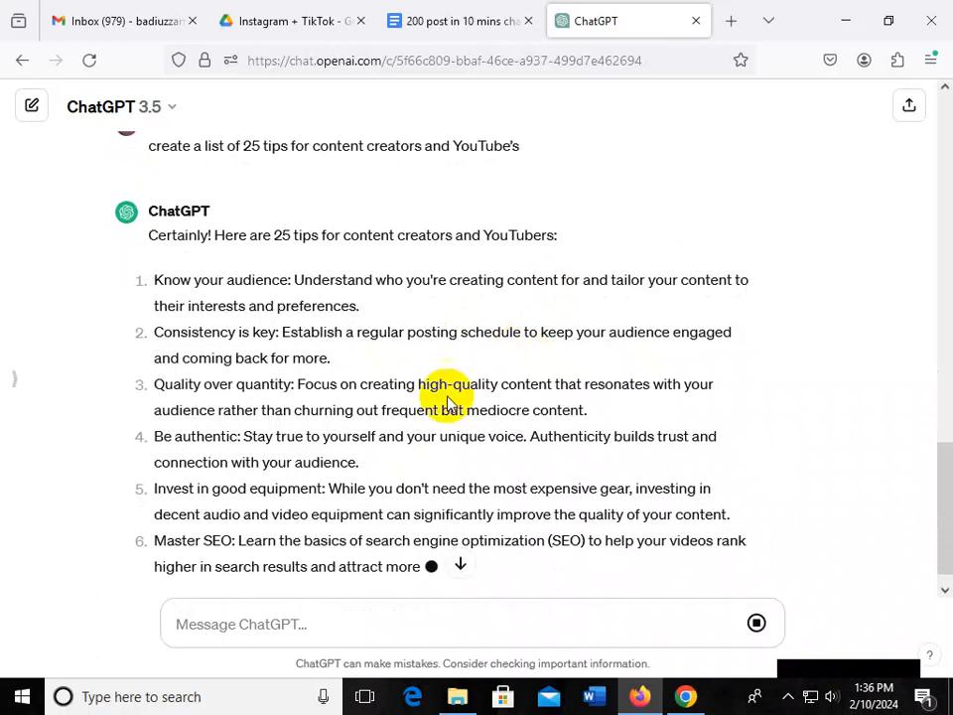
# Check the CSV instruction in the notes document, then switch to Chrome and create a blank Google Sheets spreadsheet from Gmail
pyautogui.click(480, 18)
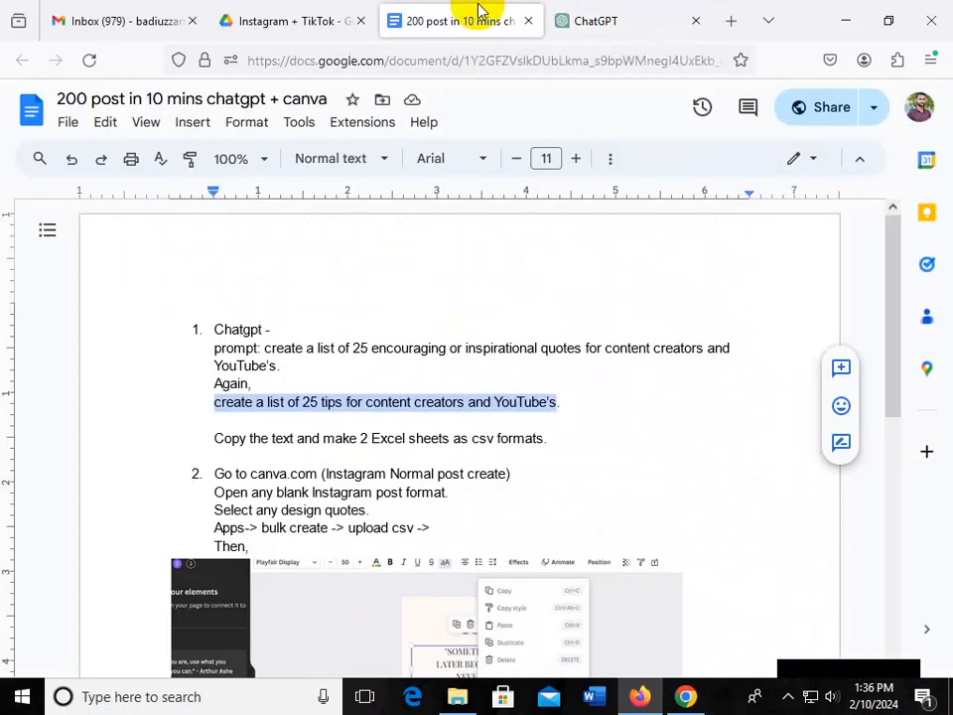
pyautogui.click(351, 439)
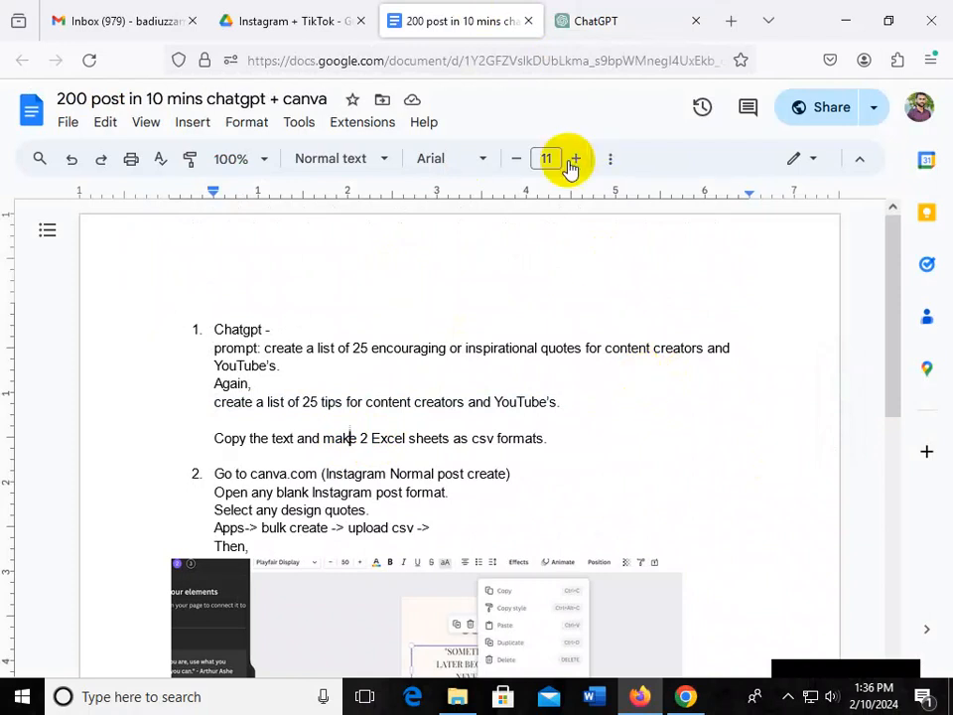
pyautogui.click(685, 698)
pyautogui.click(134, 14)
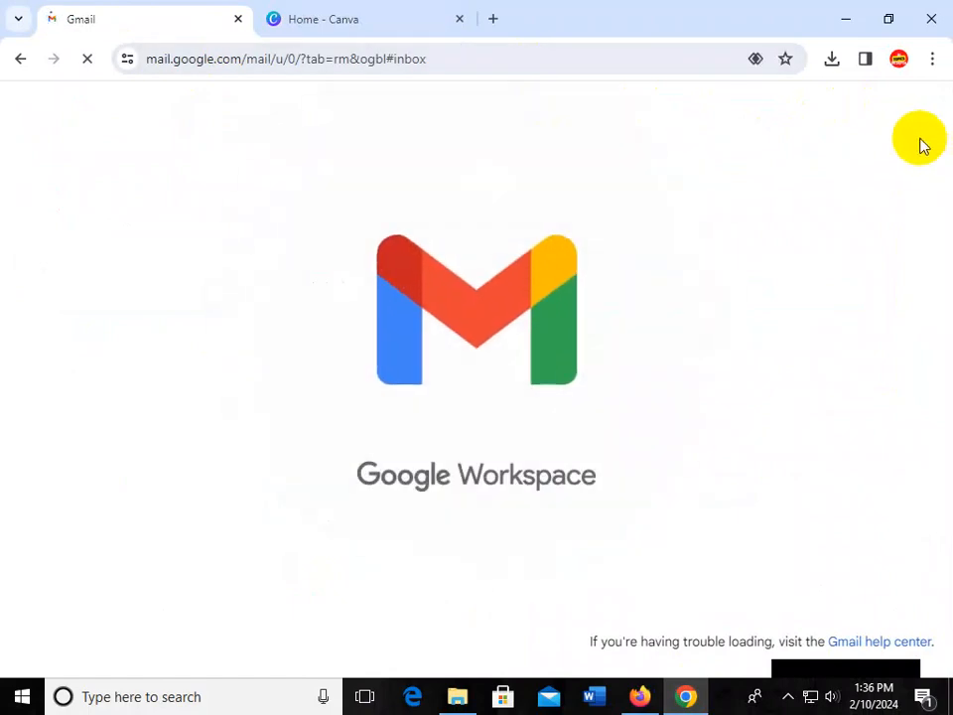
pyautogui.click(875, 111)
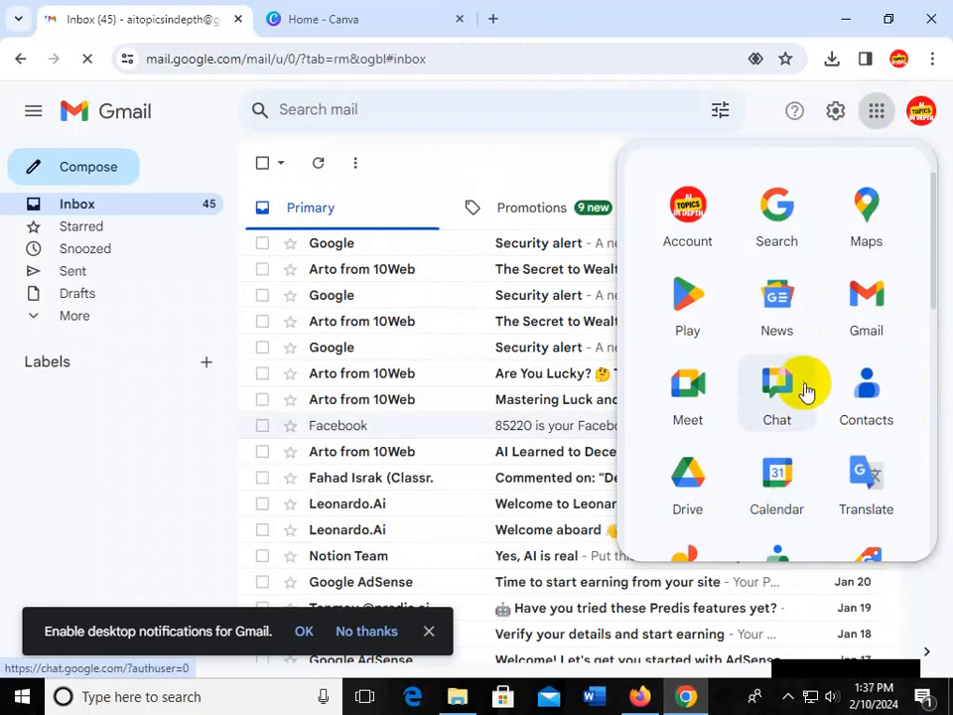
pyautogui.scroll(-2, 839, 300)
pyautogui.scroll(2, 797, 347)
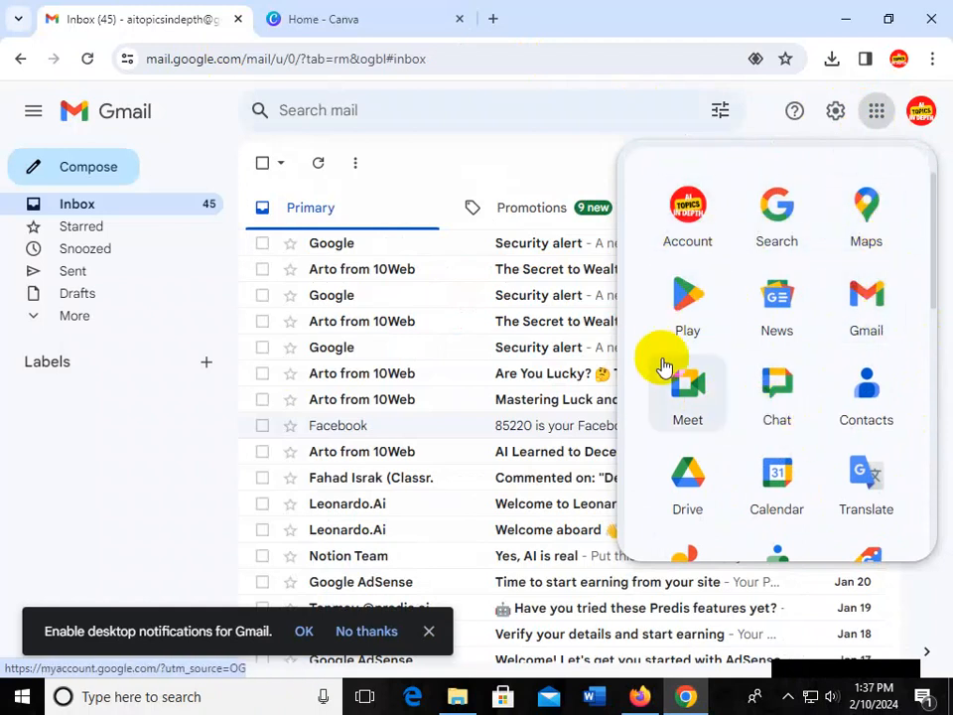
pyautogui.scroll(-3, 861, 384)
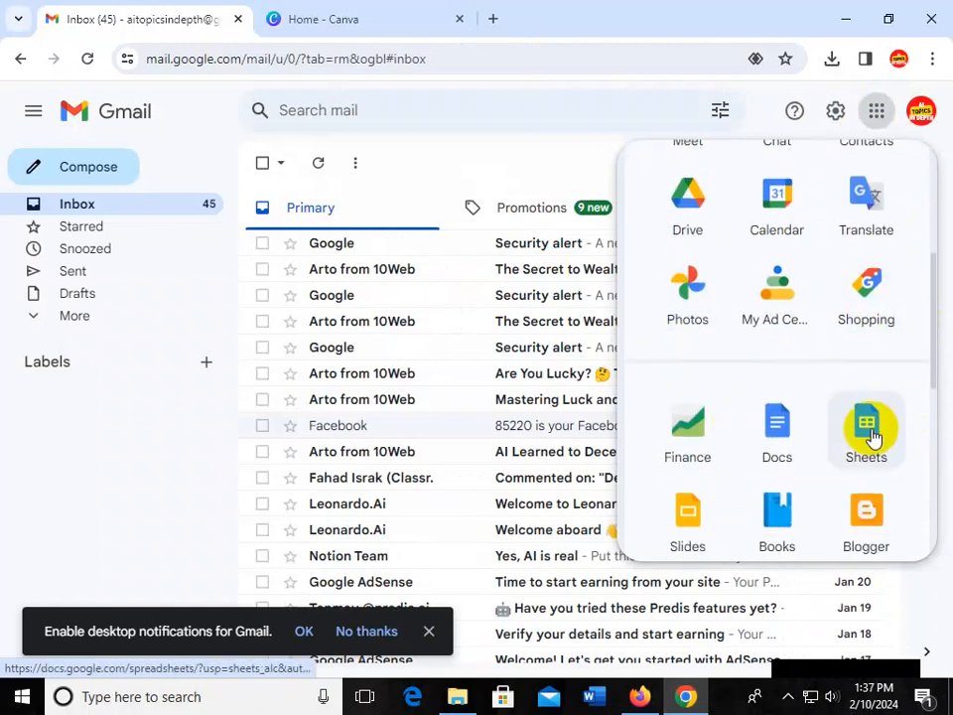
pyautogui.click(869, 440)
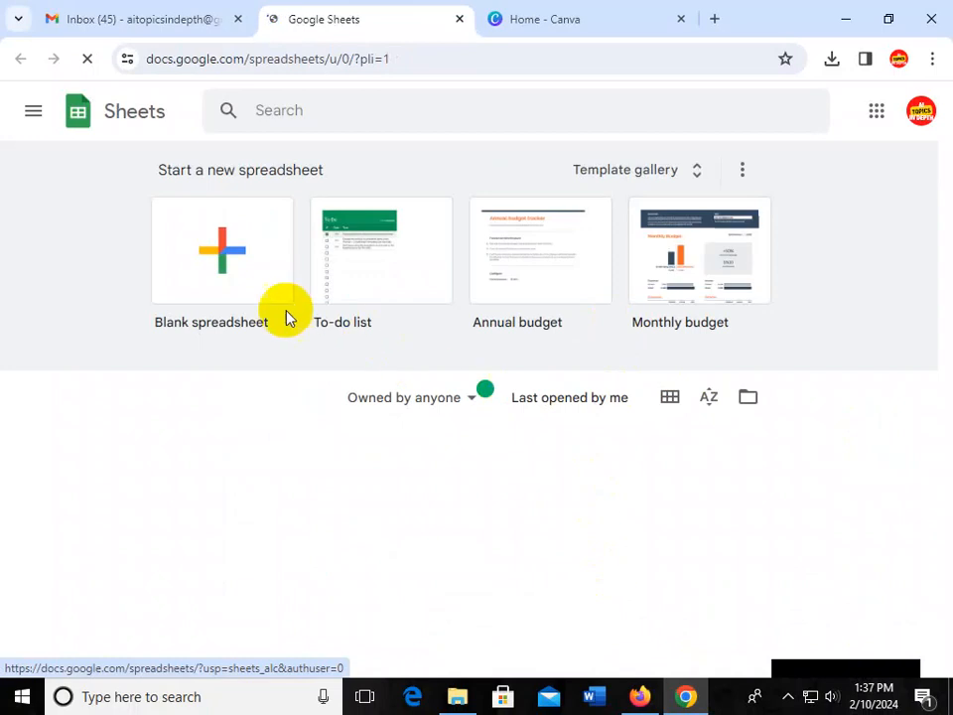
pyautogui.click(228, 266)
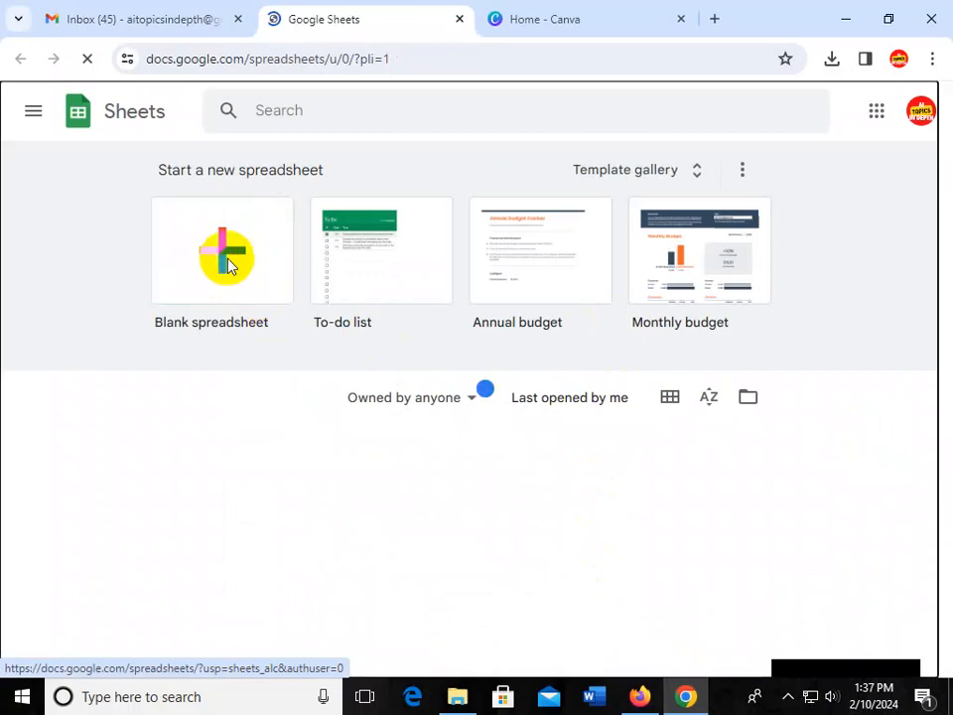
# Return to ChatGPT in Firefox and copy the complete list of 25 quotes, first through last
pyautogui.click(640, 696)
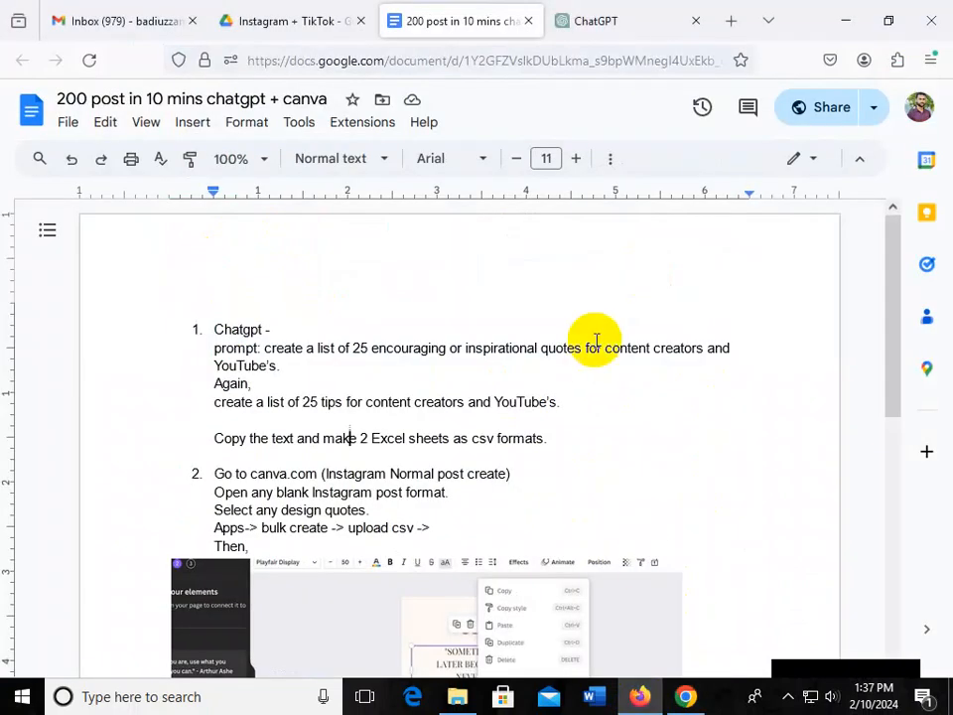
pyautogui.click(629, 15)
pyautogui.scroll(5, 266, 312)
pyautogui.scroll(10, 266, 312)
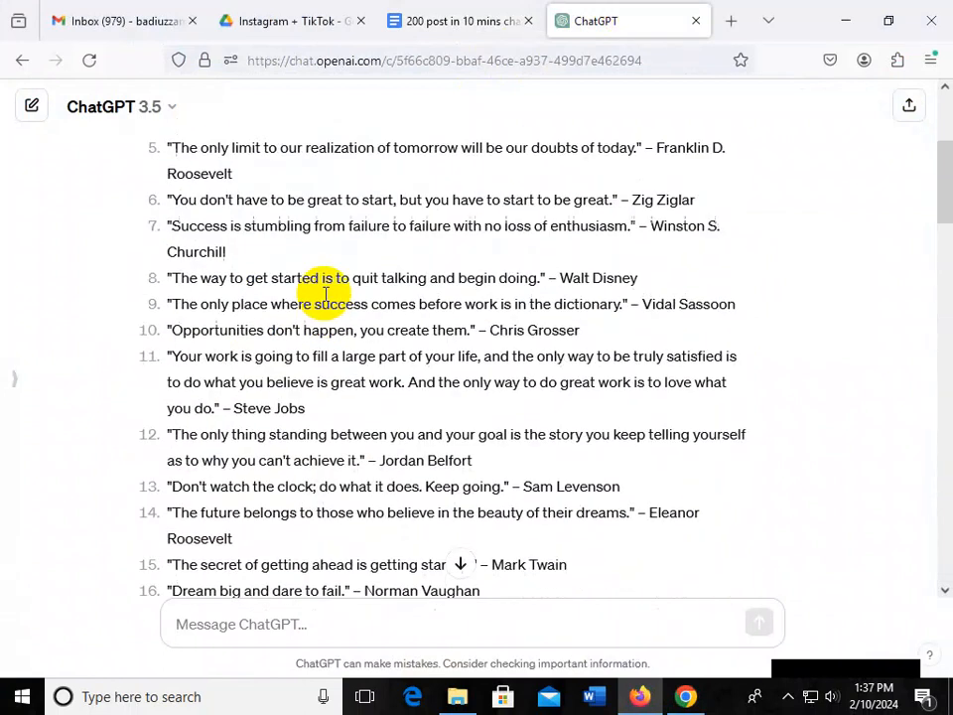
pyautogui.moveTo(168, 266); pyautogui.dragTo(740, 441)
pyautogui.hotkey('ctrl', 'c')
pyautogui.click(740, 440)
pyautogui.scroll(-8, 639, 408)
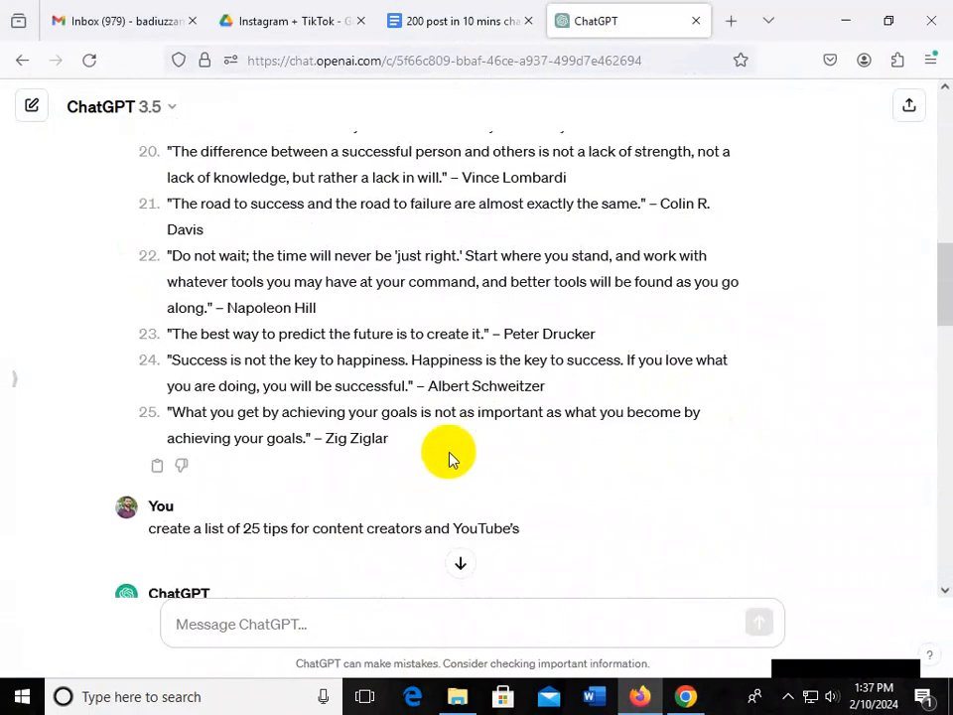
pyautogui.keyDown('shift'); pyautogui.click(415, 442); pyautogui.keyUp('shift')
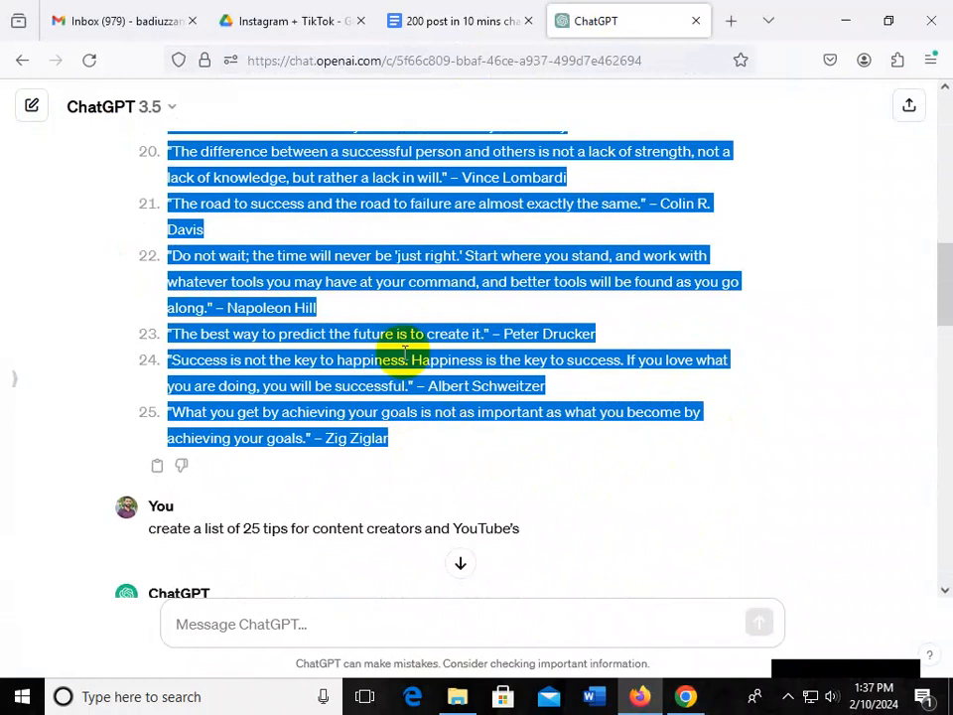
# Switch to the blank spreadsheet in Chrome and paste the copied quotes into column A, starting at cell A1
pyautogui.click(685, 696)
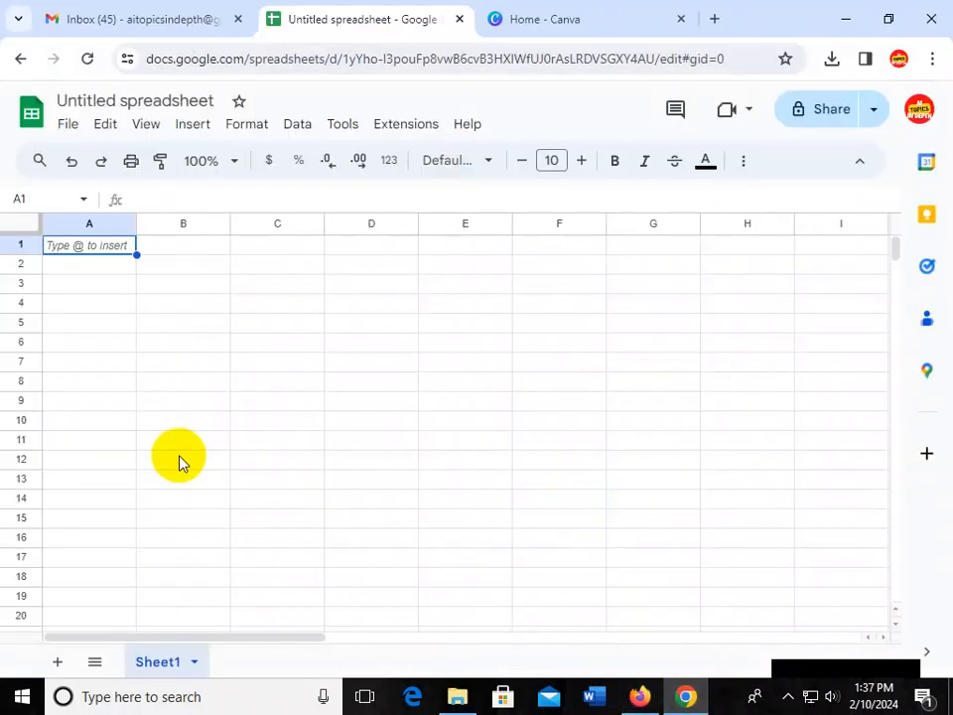
pyautogui.rightClick(157, 665)
pyautogui.click(88, 250)
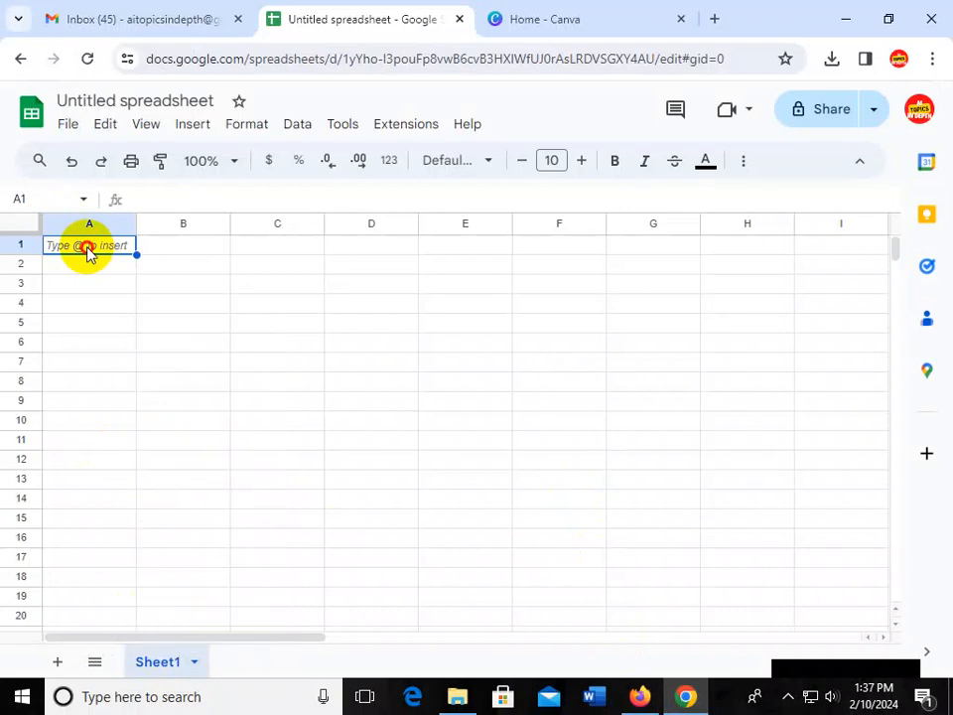
pyautogui.click(80, 266)
pyautogui.click(86, 249)
pyautogui.hotkey('ctrl', 'v')
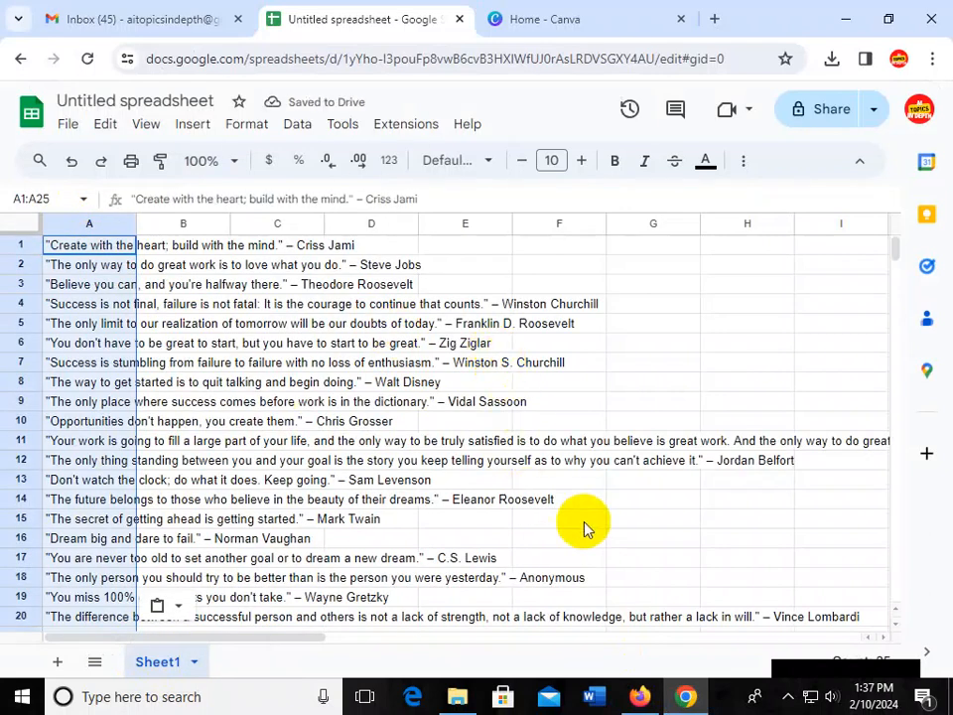
# Return to ChatGPT in Firefox and copy the complete list of 25 tips, first through last
pyautogui.click(638, 696)
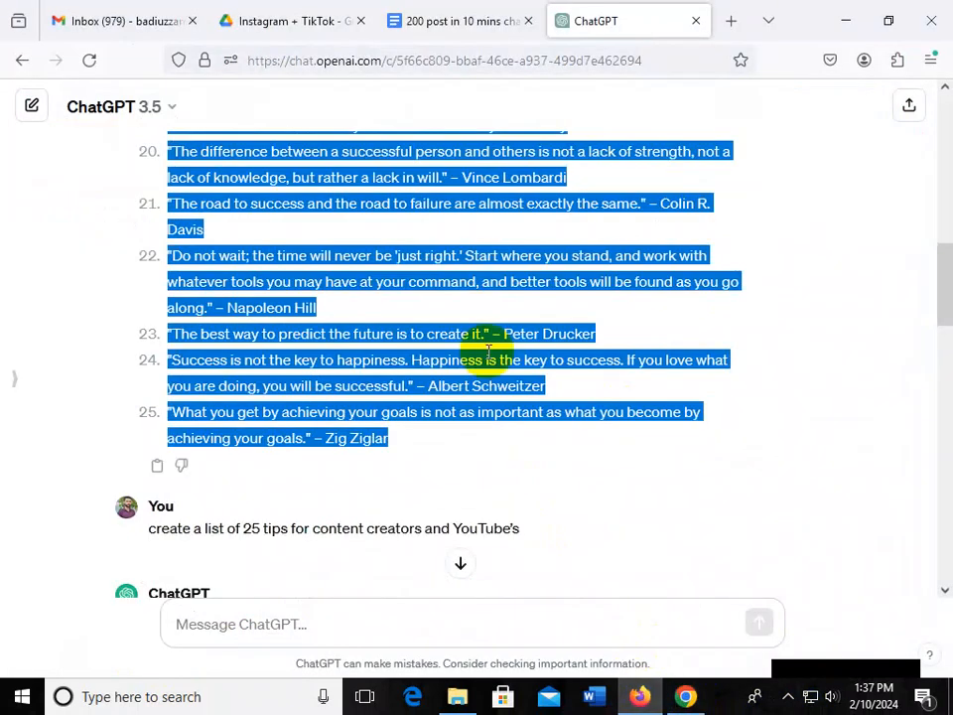
pyautogui.scroll(-3, 400, 376)
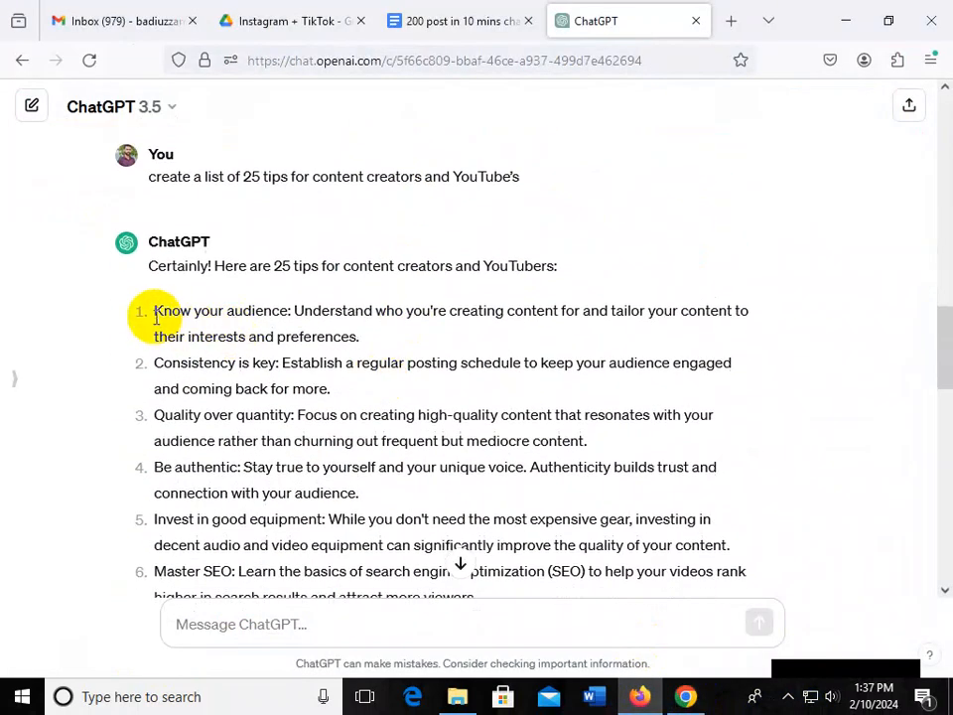
pyautogui.moveTo(153, 315); pyautogui.dragTo(390, 417)
pyautogui.scroll(-1, 391, 417)
pyautogui.scroll(-9, 453, 402)
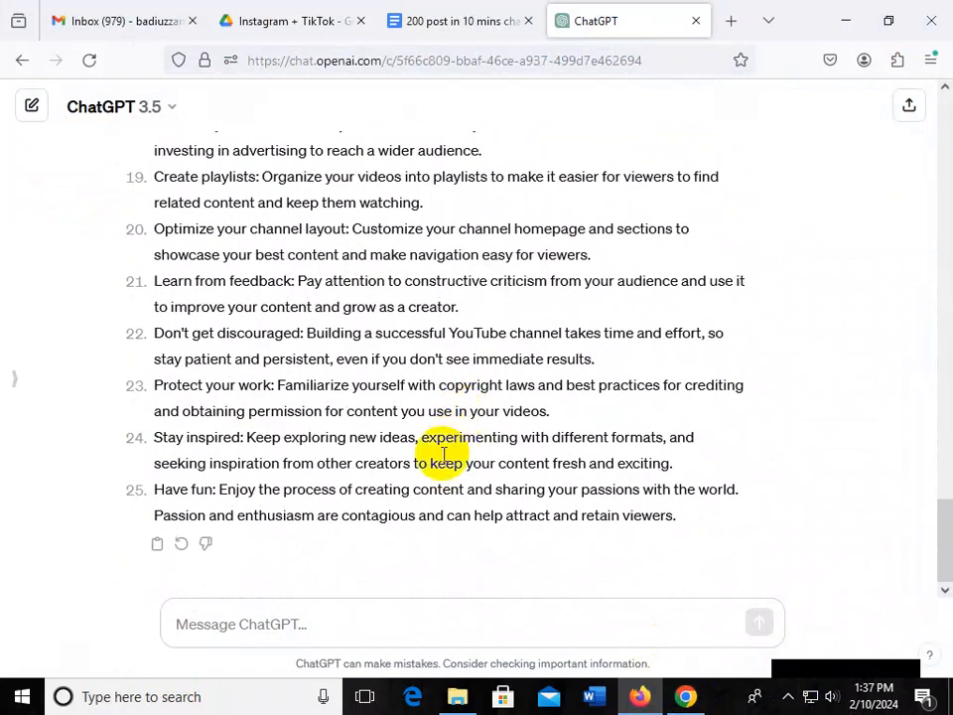
pyautogui.keyDown('shift'); pyautogui.click(695, 529); pyautogui.keyUp('shift')
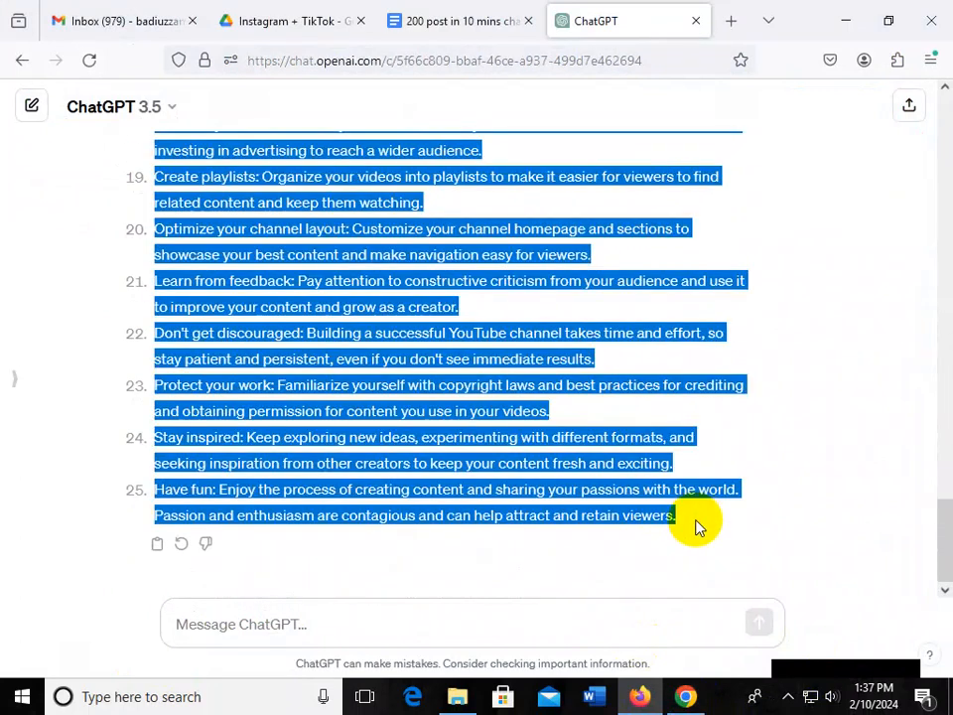
# Switch to Chrome and create a second blank Google Sheets spreadsheet from Gmail
pyautogui.click(685, 696)
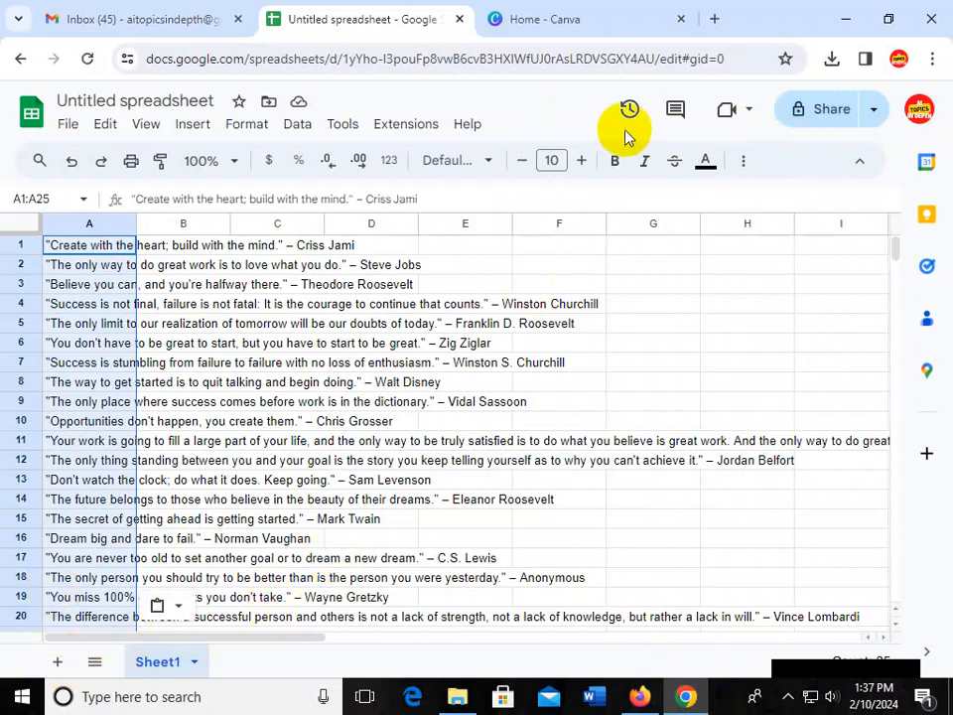
pyautogui.click(196, 15)
pyautogui.click(883, 124)
pyautogui.scroll(-3, 877, 375)
pyautogui.click(860, 417)
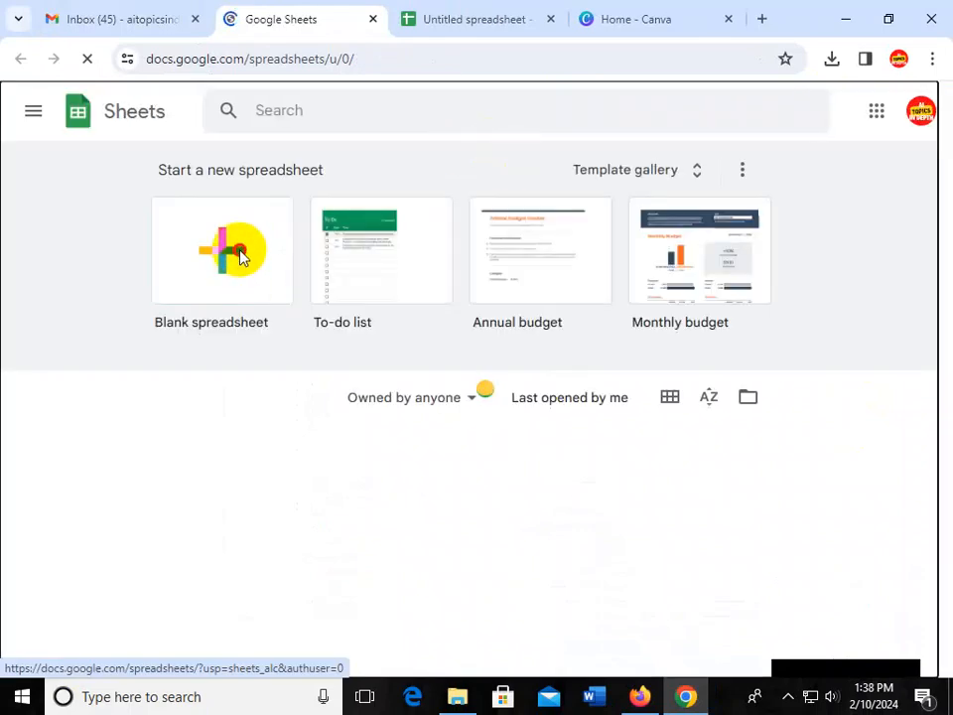
pyautogui.click(239, 257)
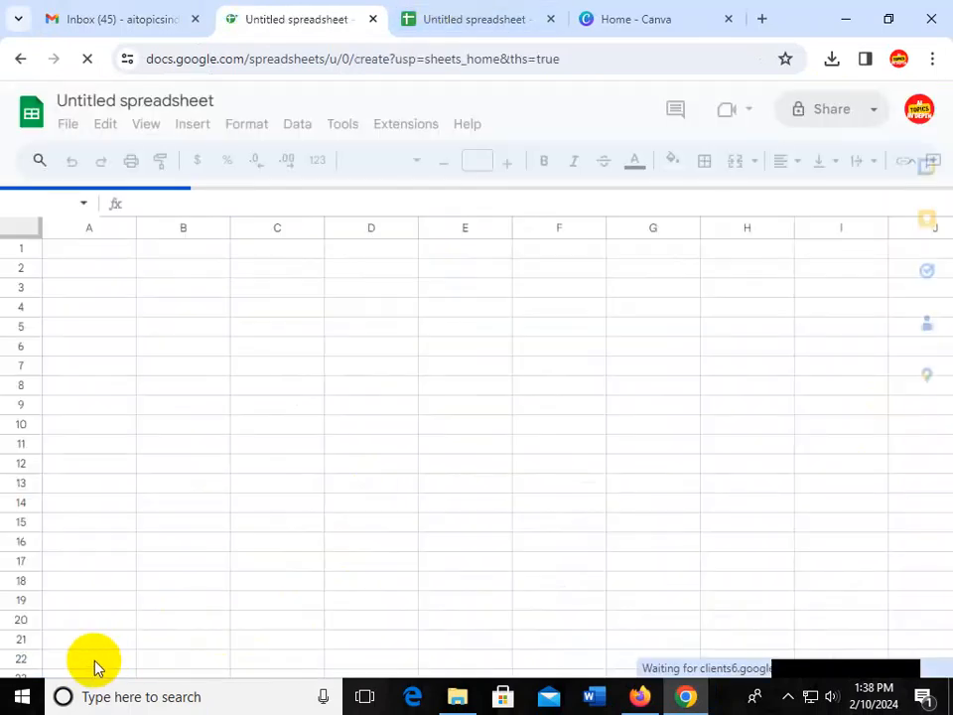
# Check the quotes prompt in ChatGPT, then rename Sheet1 in the quotes spreadsheet as "inspire quotes"
pyautogui.click(434, 16)
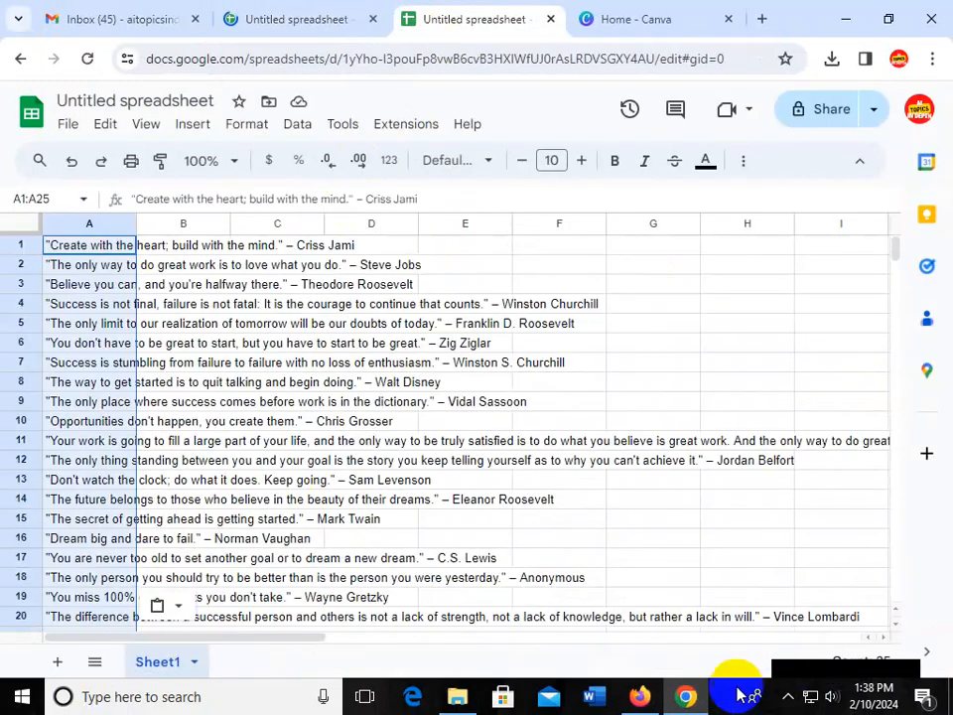
pyautogui.click(639, 696)
pyautogui.scroll(10, 536, 298)
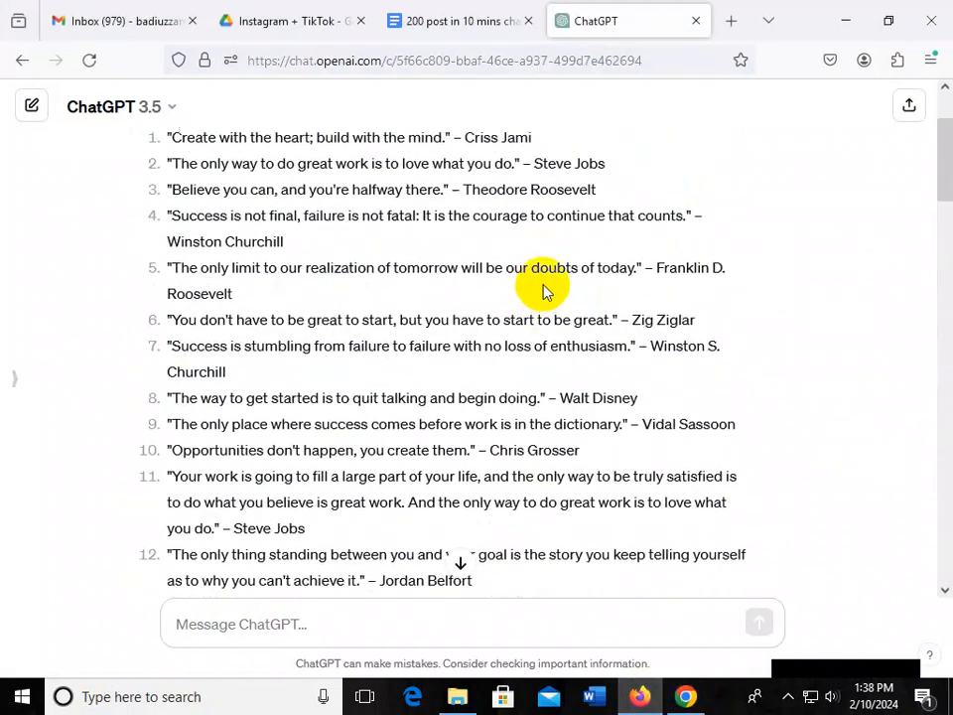
pyautogui.scroll(3, 543, 291)
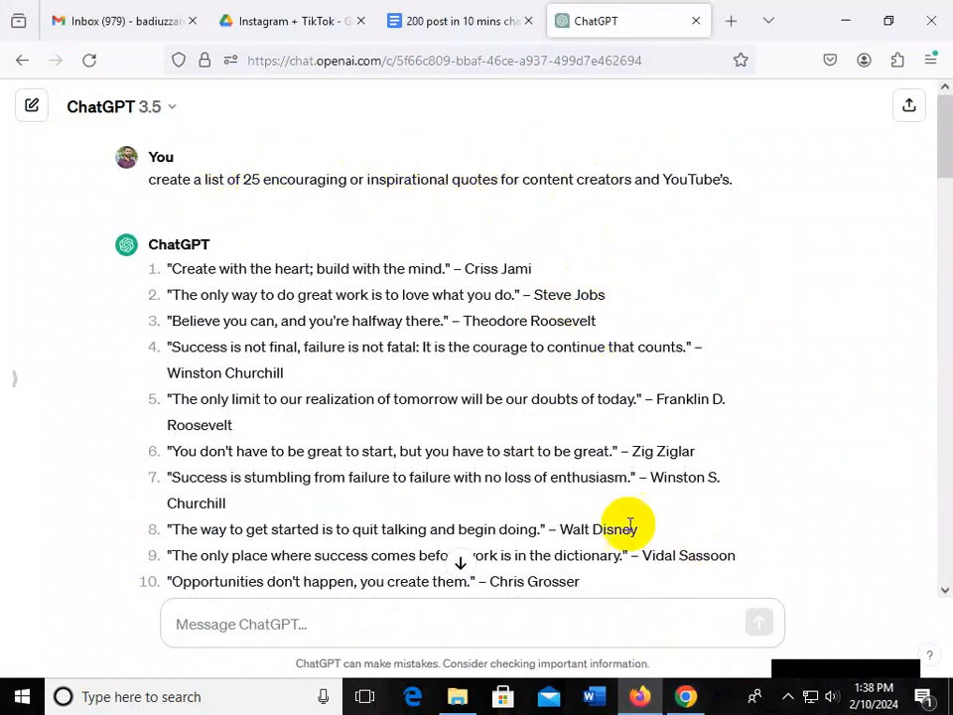
pyautogui.click(685, 695)
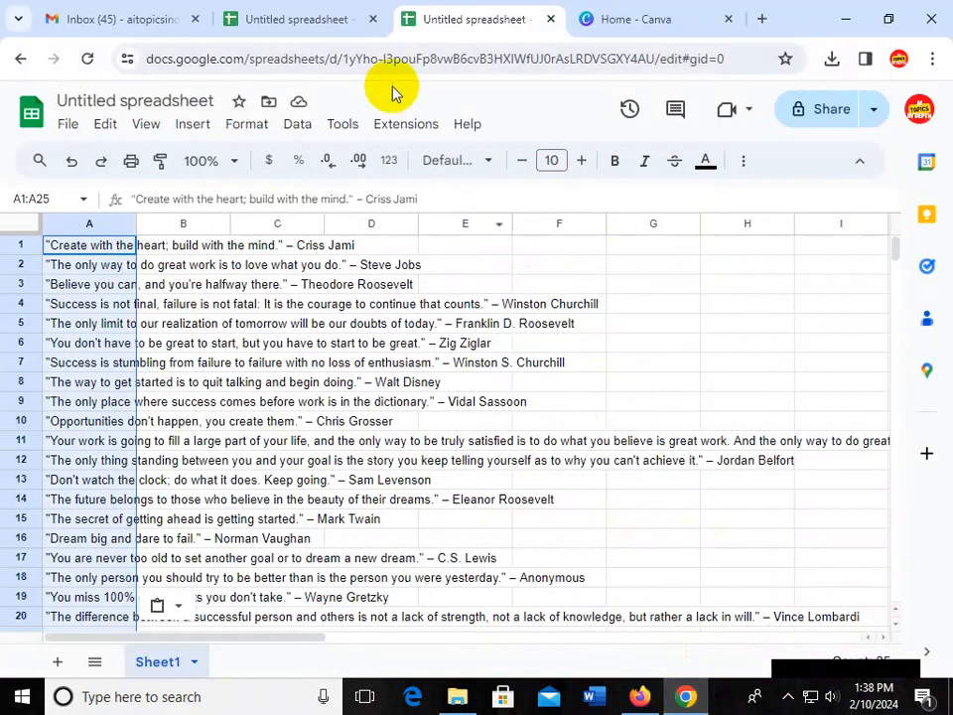
pyautogui.rightClick(167, 672)
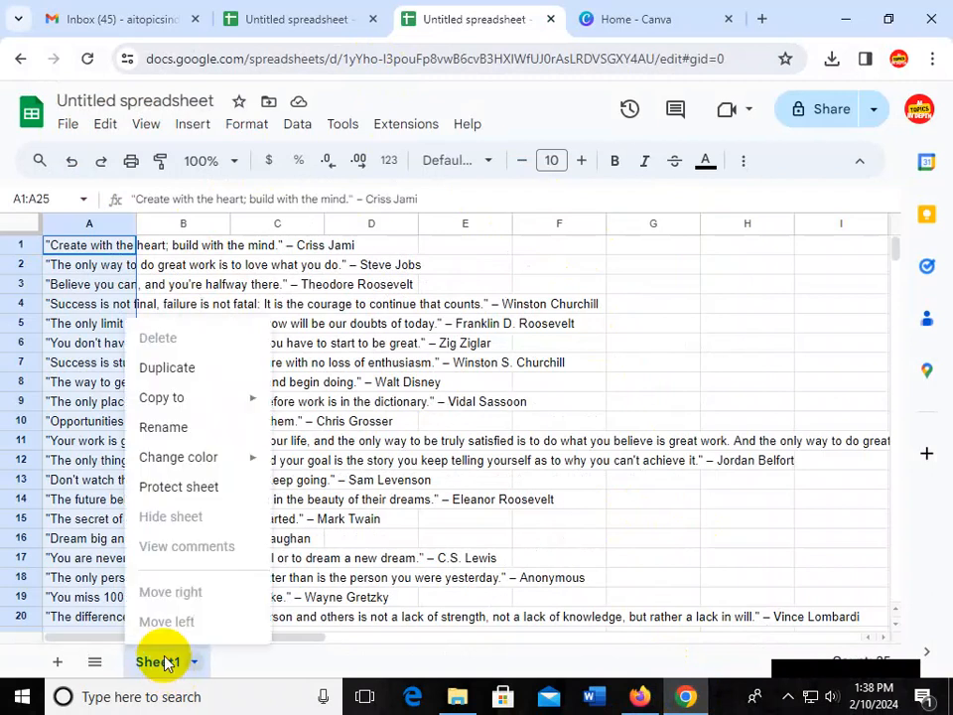
pyautogui.click(179, 427)
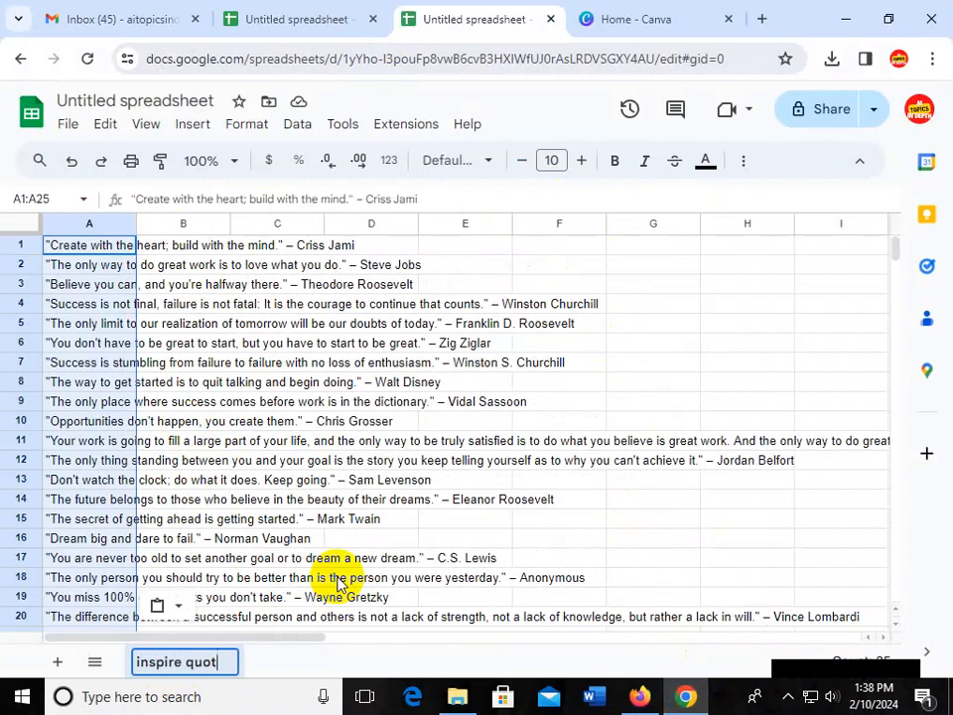
pyautogui.press('Return')
# Go to the second, blank spreadsheet and dismiss the Dropdown Chips suggestion
pyautogui.click(330, 17)
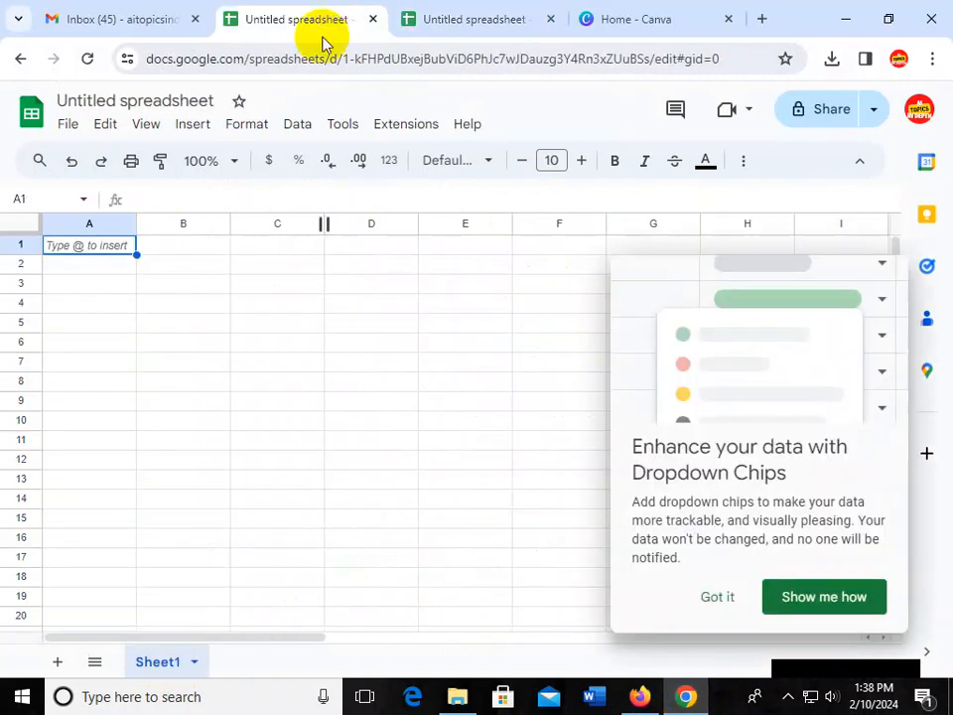
pyautogui.click(718, 596)
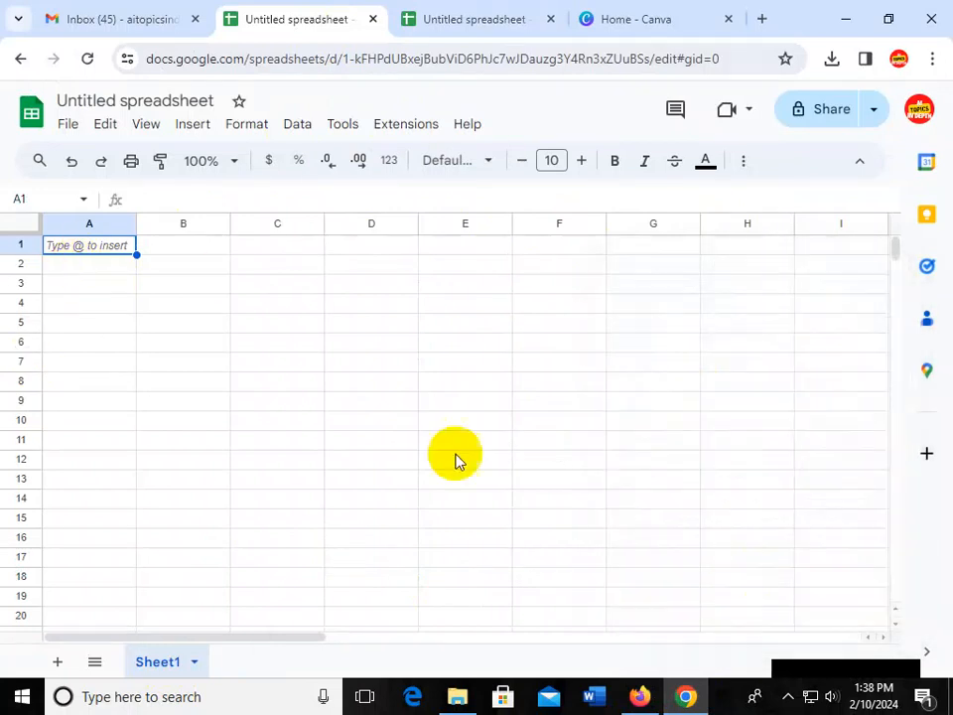
pyautogui.hotkey('ctrl', 'v')
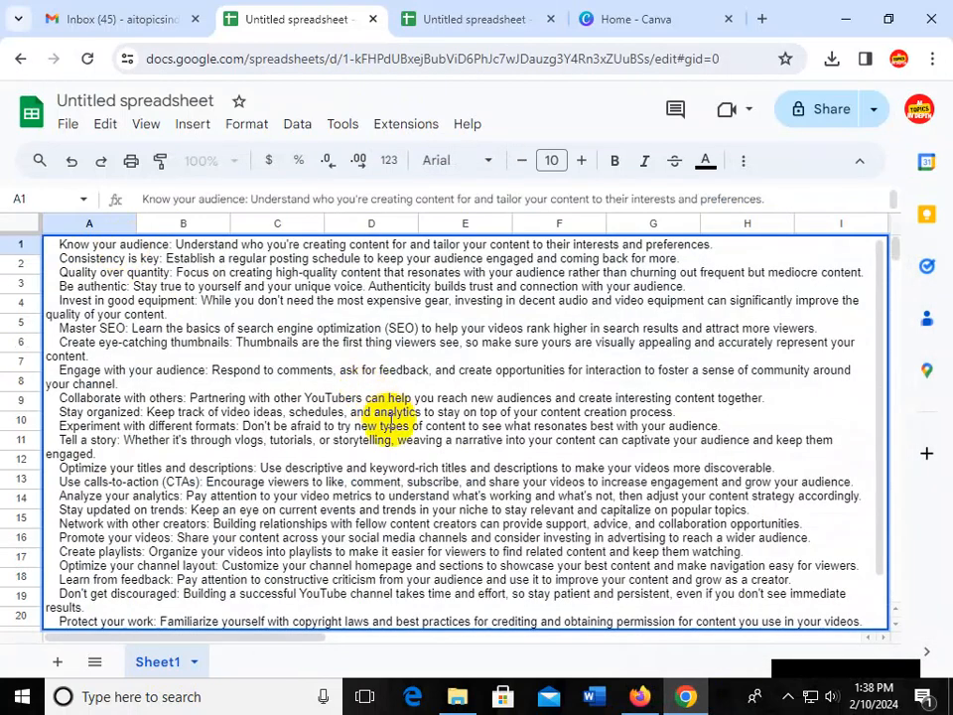
pyautogui.hotkey('ctrl', 'z')
pyautogui.click(277, 342)
# Paste the copied tips into column A of the blank spreadsheet, starting at cell A1, and review the rows
pyautogui.click(121, 247)
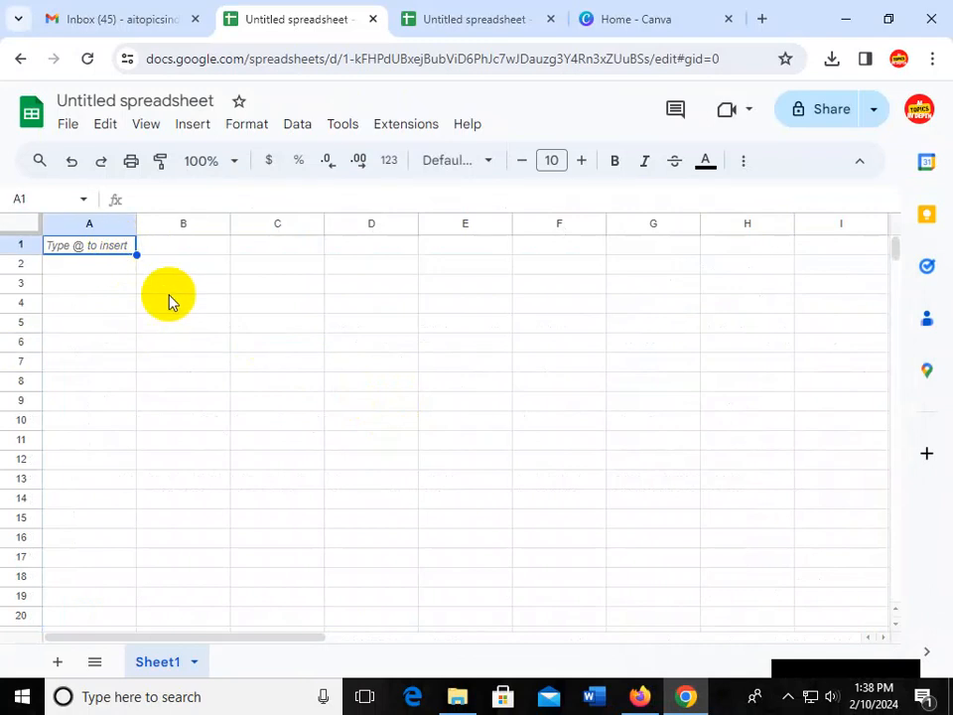
pyautogui.hotkey('ctrl', 'v')
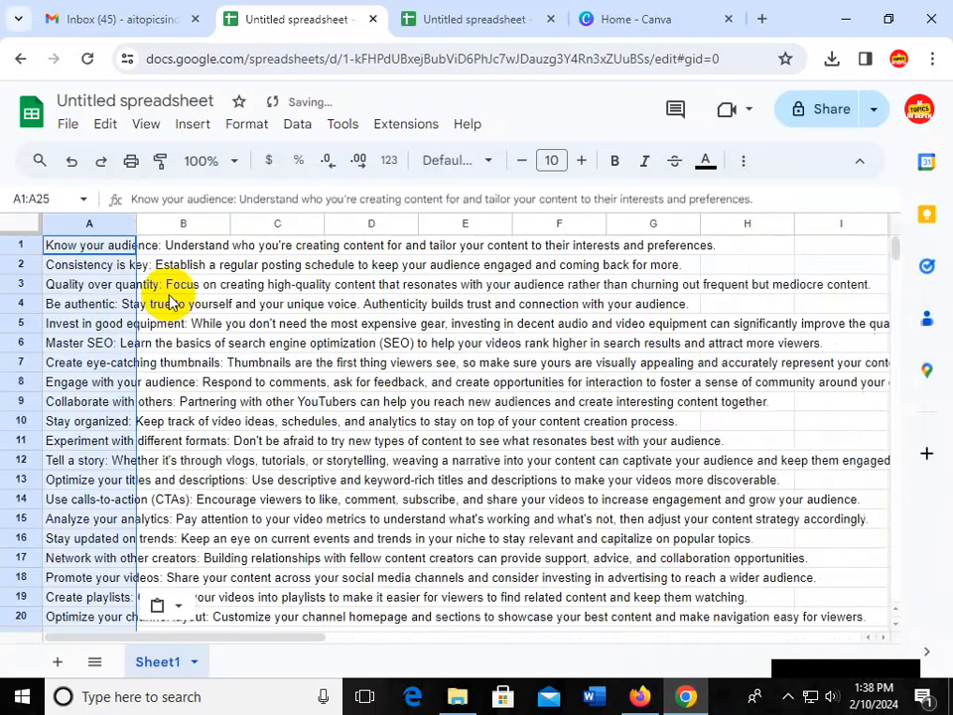
pyautogui.scroll(-4, 436, 340)
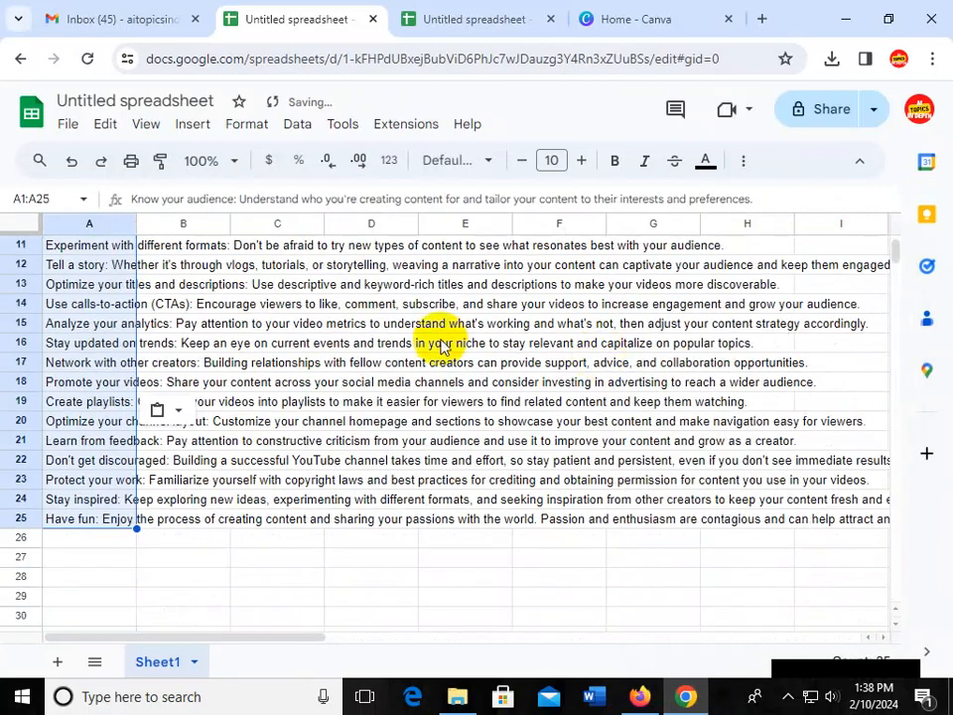
pyautogui.scroll(4, 444, 402)
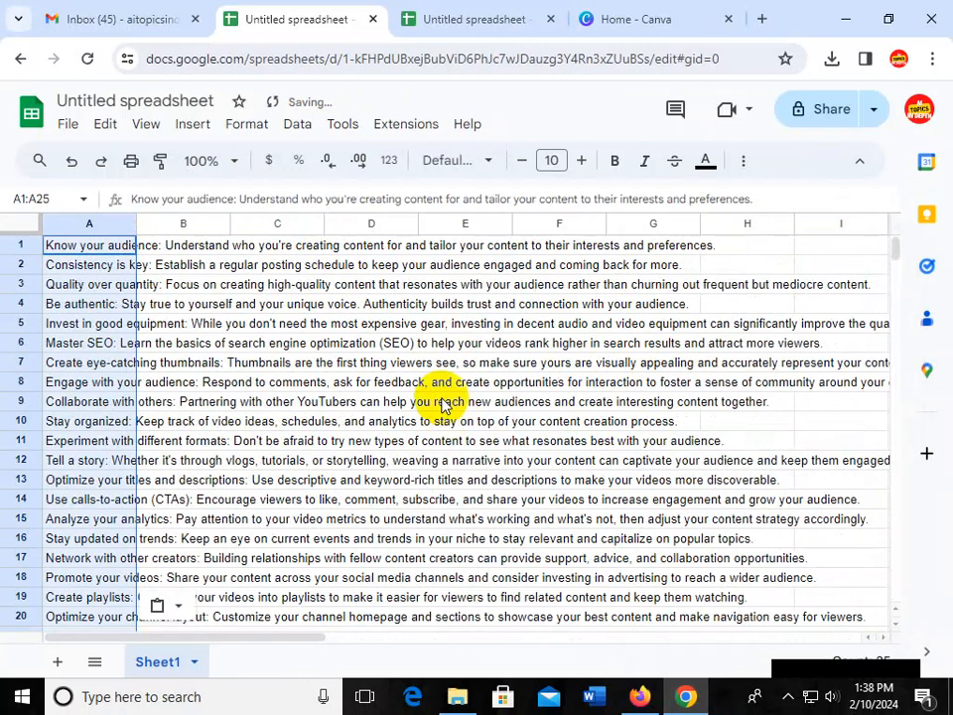
pyautogui.scroll(-5, 257, 425)
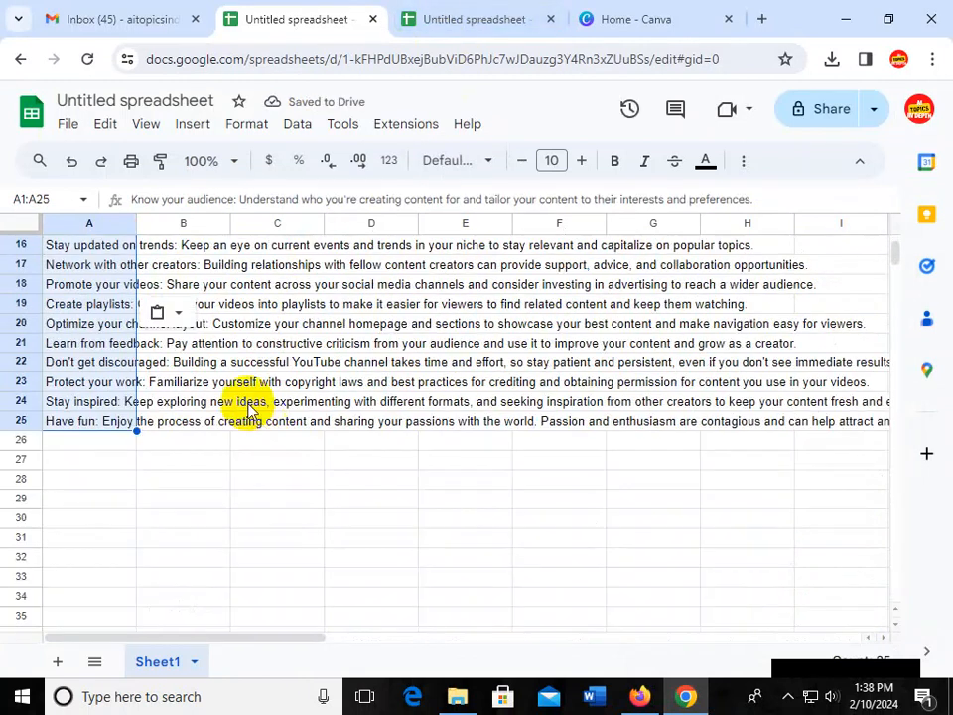
pyautogui.scroll(5, 342, 399)
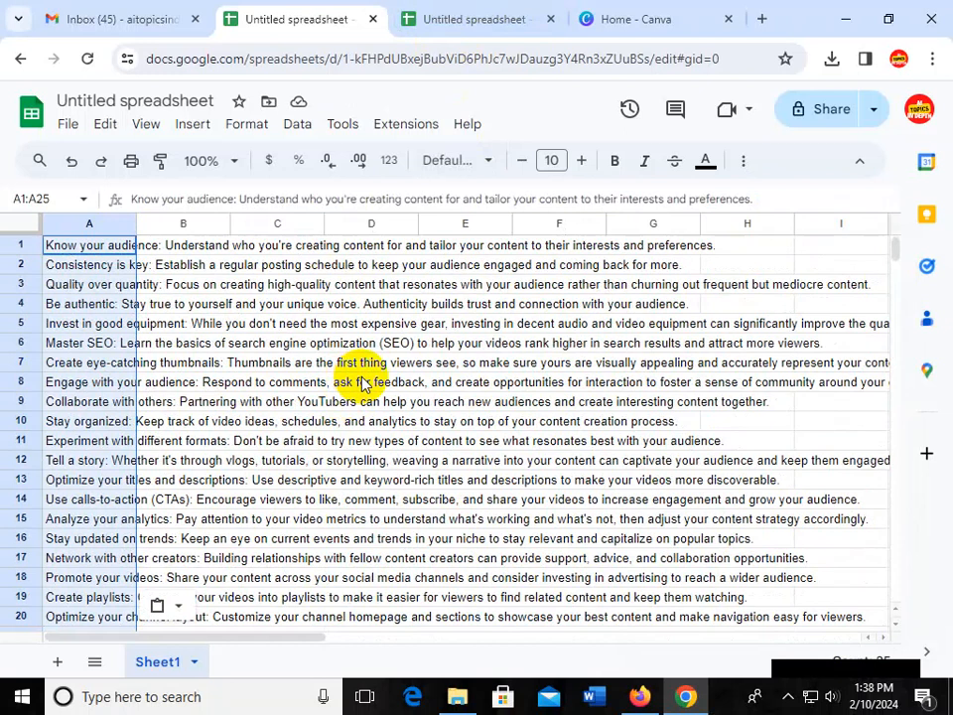
# Switch to the notes document in Firefox and check the instruction about making two sheets in csv formats
pyautogui.click(437, 20)
pyautogui.click(644, 694)
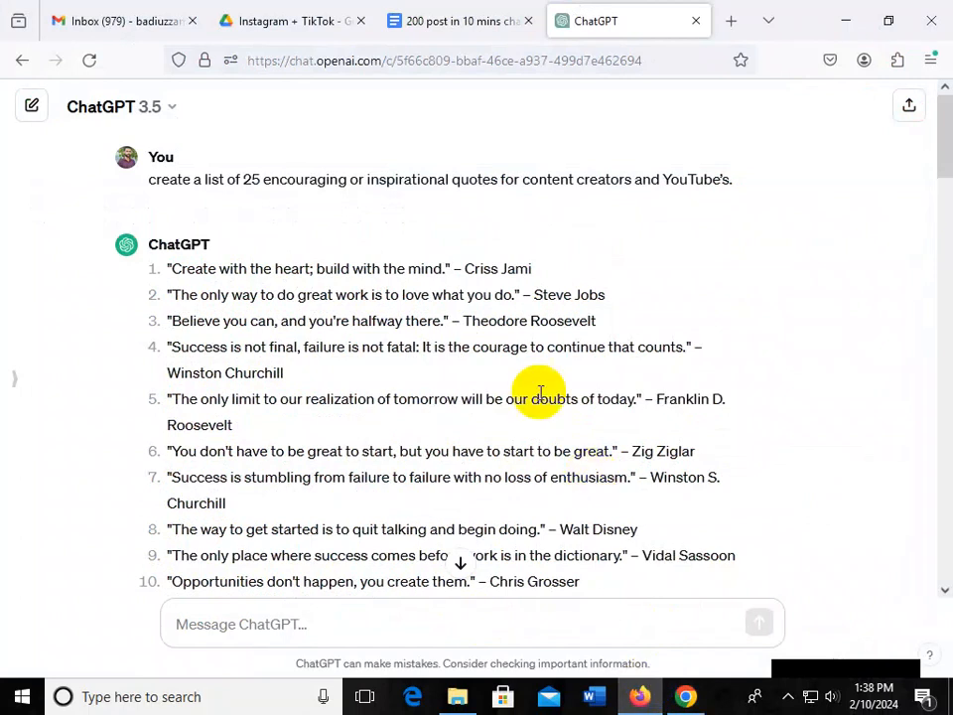
pyautogui.click(467, 25)
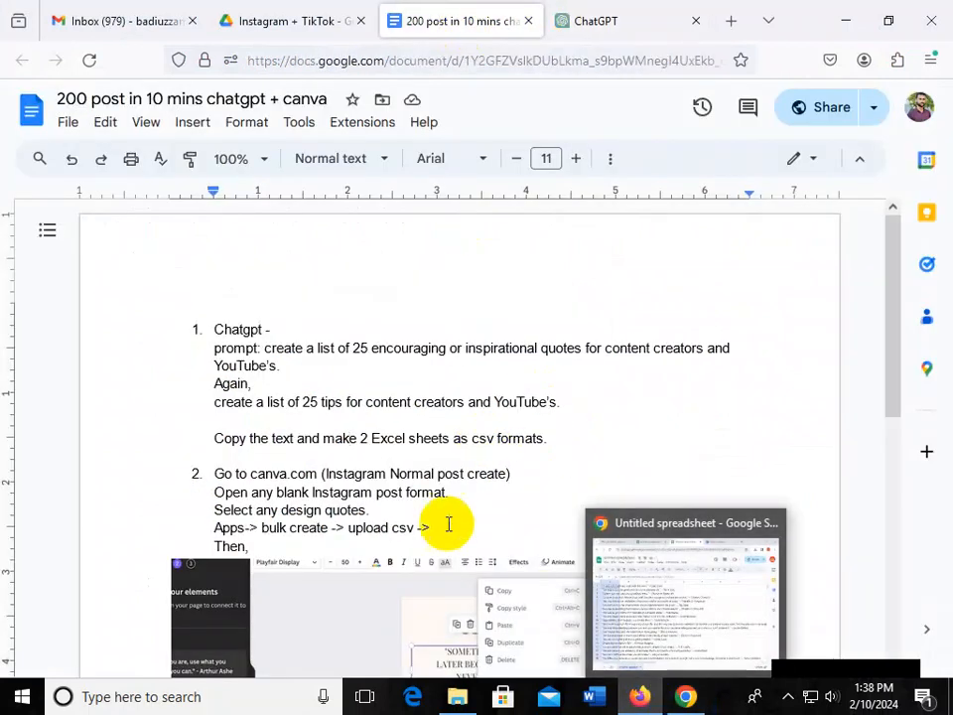
pyautogui.click(473, 440)
pyautogui.keyDown('shift'); pyautogui.click(558, 436); pyautogui.keyUp('shift')
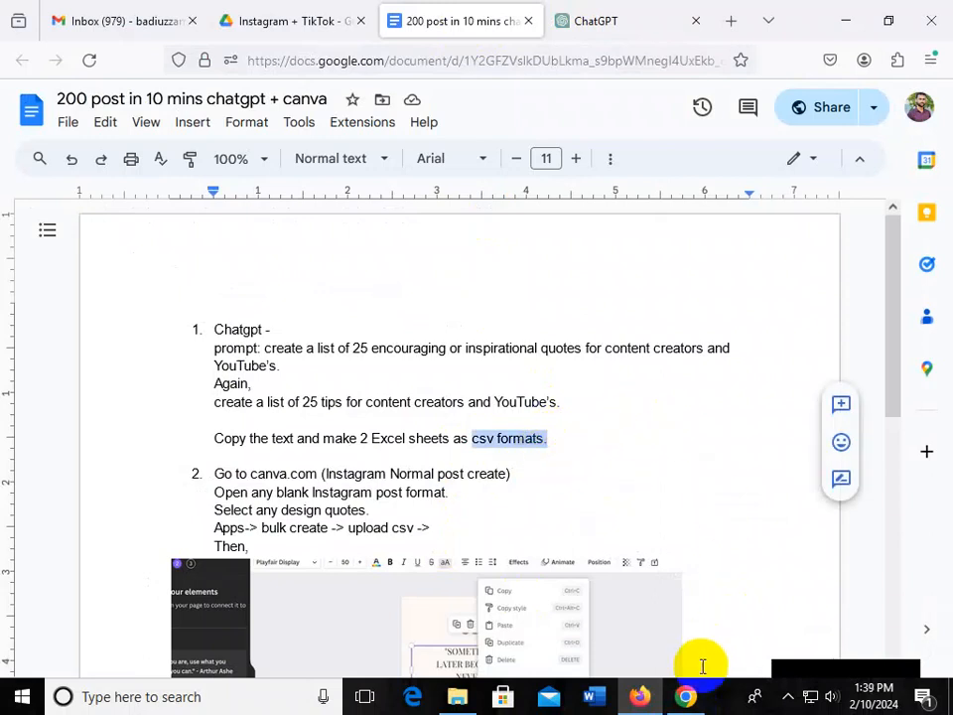
# Return to the quotes spreadsheet in Chrome and title the file "inspire quotes"
pyautogui.click(685, 695)
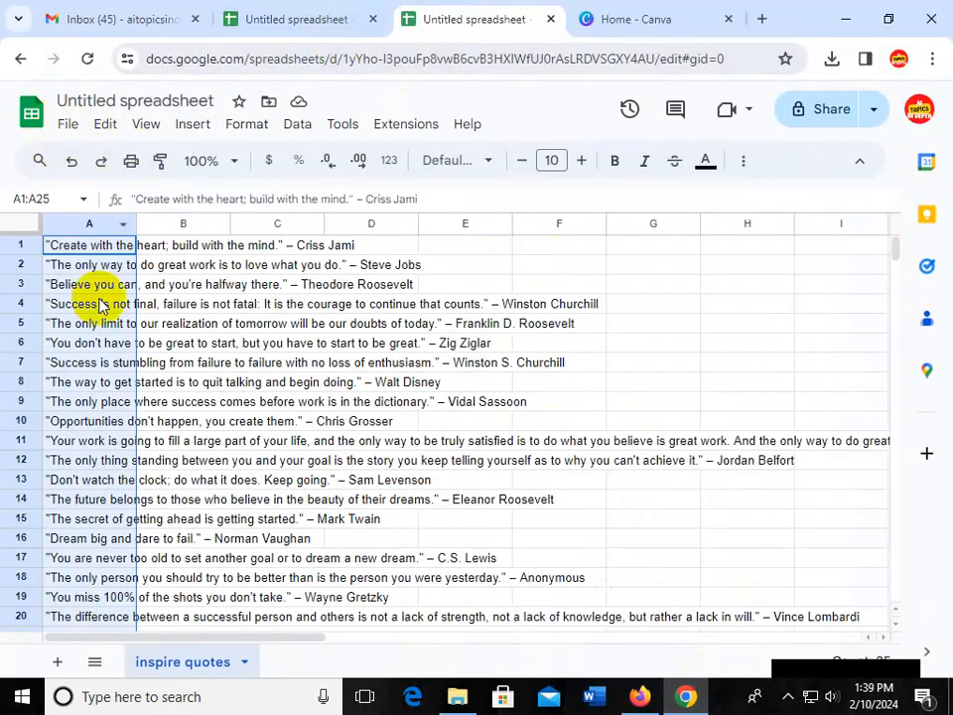
pyautogui.click(125, 100)
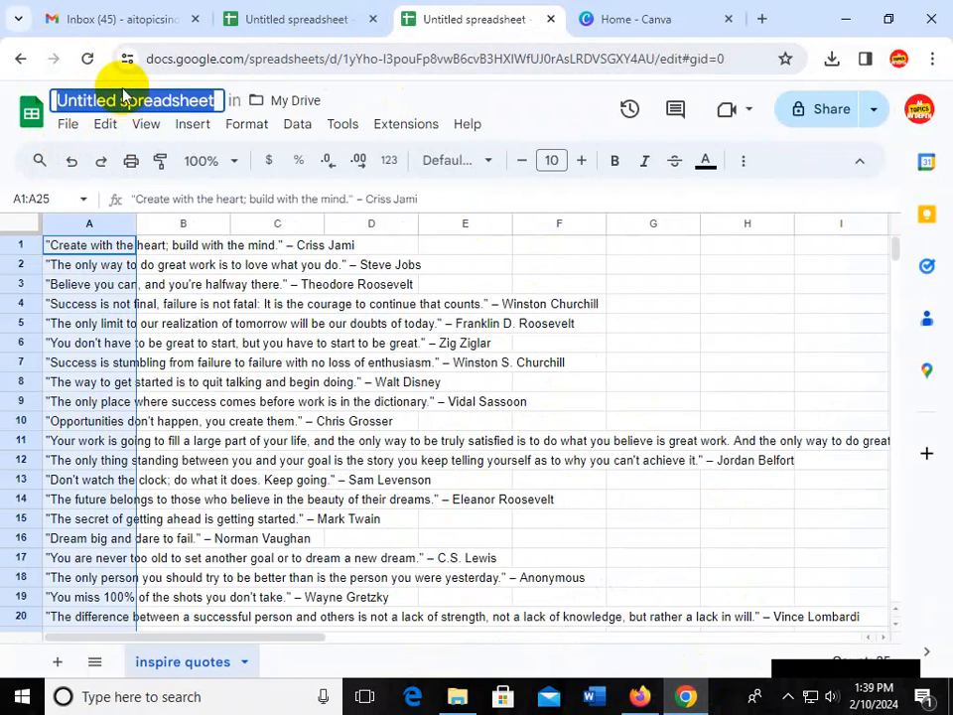
pyautogui.write('inspire quote')
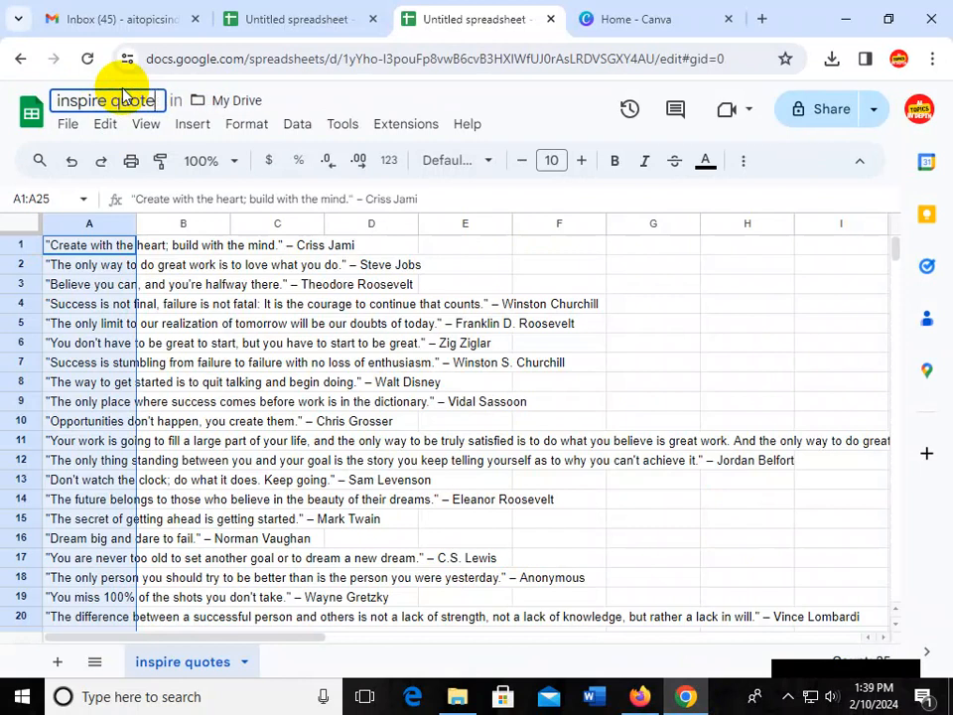
# Title the spreadsheet containing the tips "tips quotes"
pyautogui.click(268, 19)
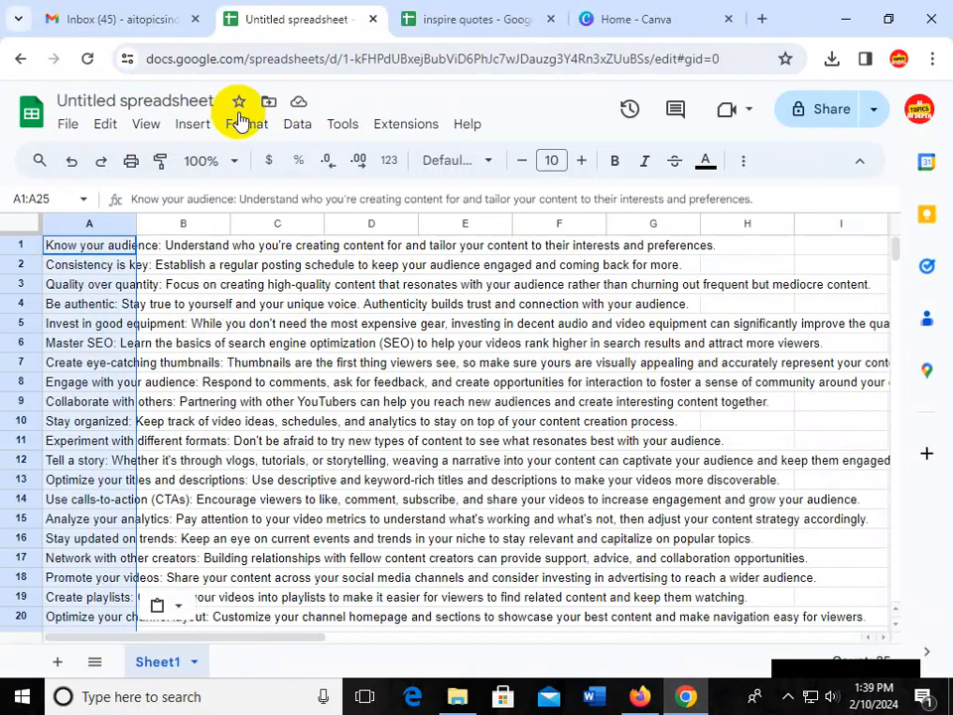
pyautogui.click(139, 100)
pyautogui.write('inspire quotes')
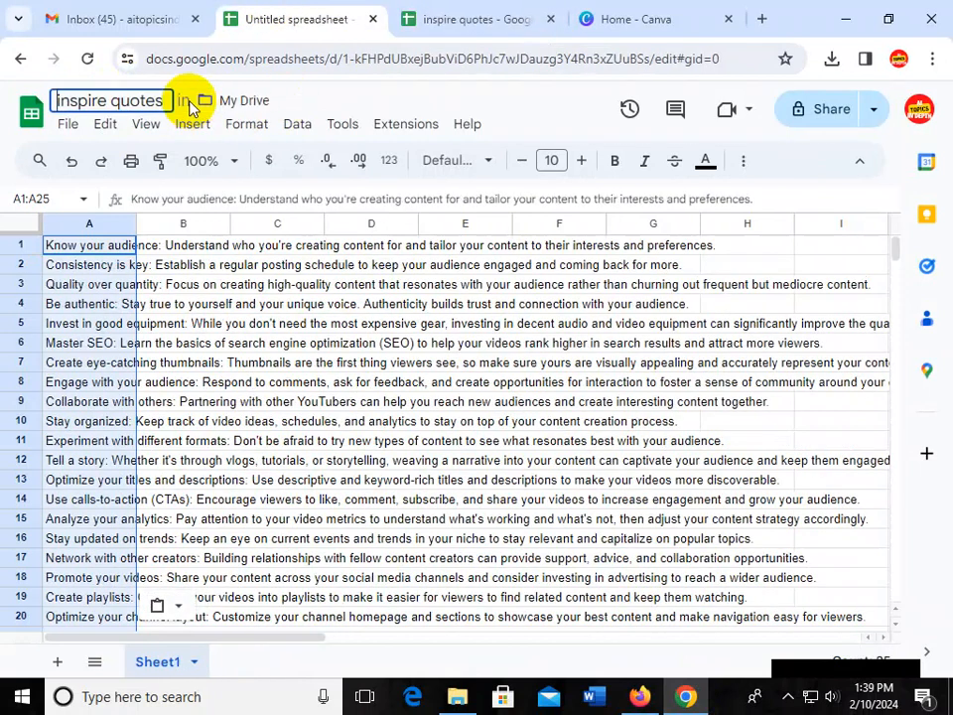
pyautogui.write('t')
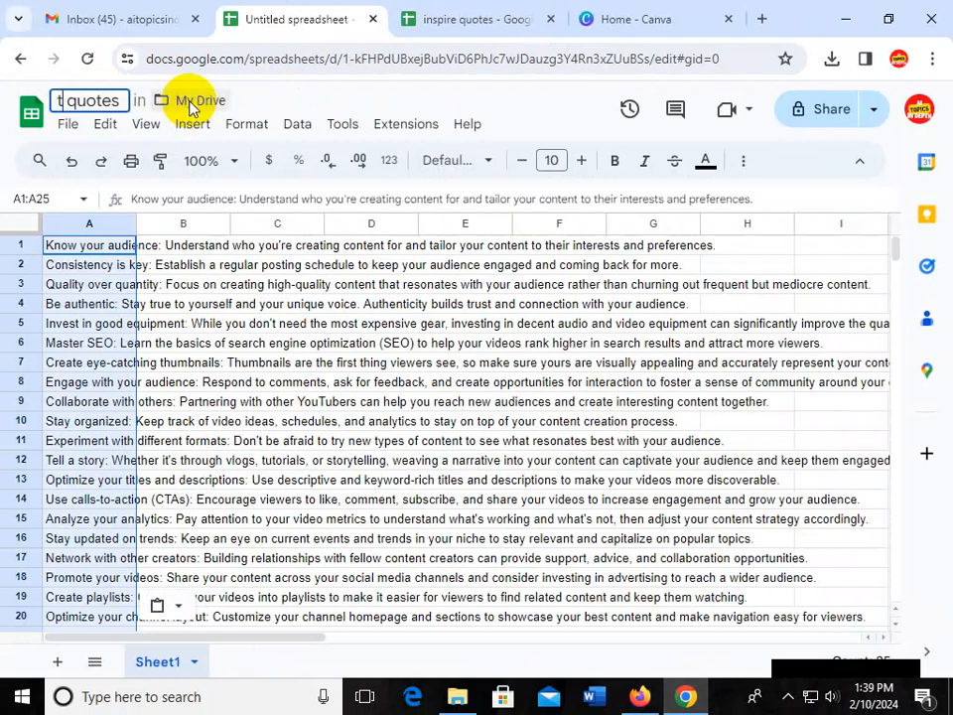
pyautogui.write('ips')
pyautogui.press('Return')
# Download the inspire quotes spreadsheet as Comma Separated Values (.csv)
pyautogui.click(437, 17)
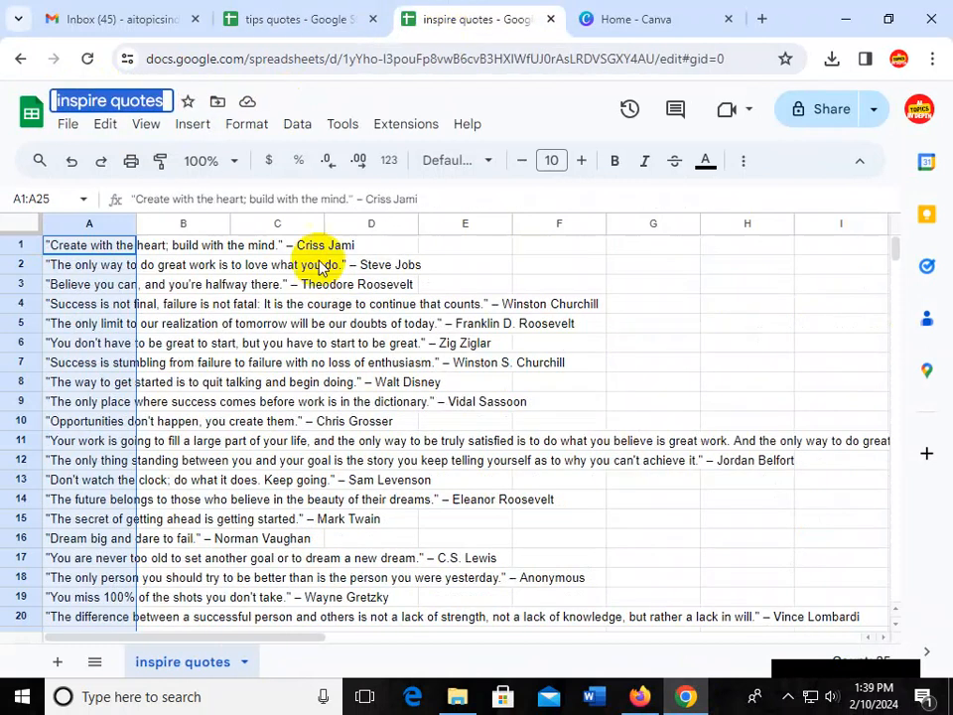
pyautogui.press('Return')
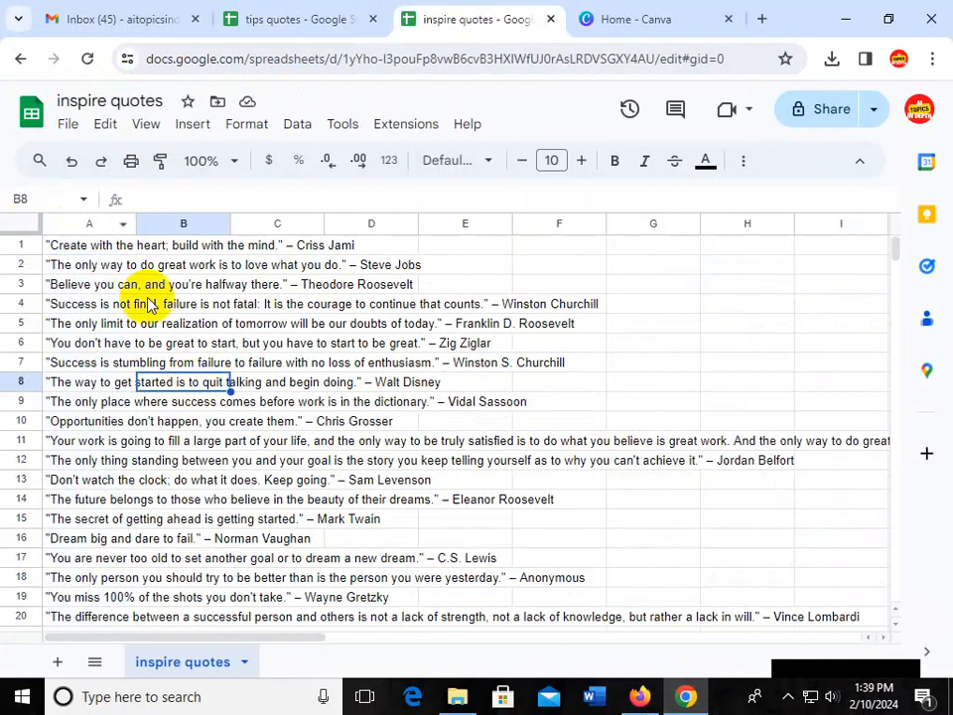
pyautogui.click(67, 126)
pyautogui.moveTo(249, 353)
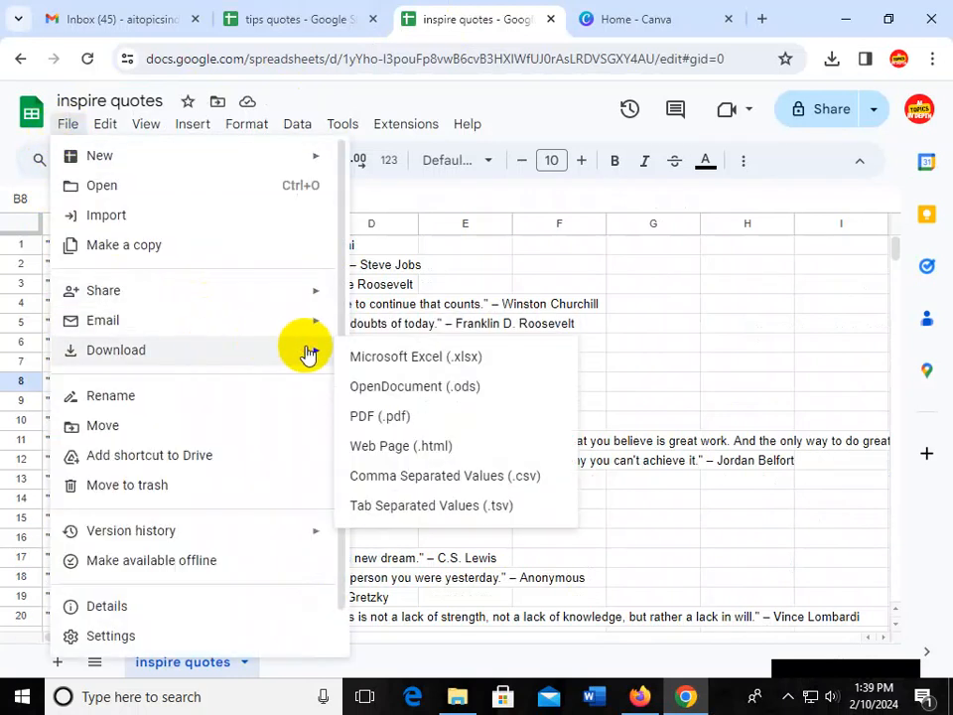
pyautogui.click(516, 475)
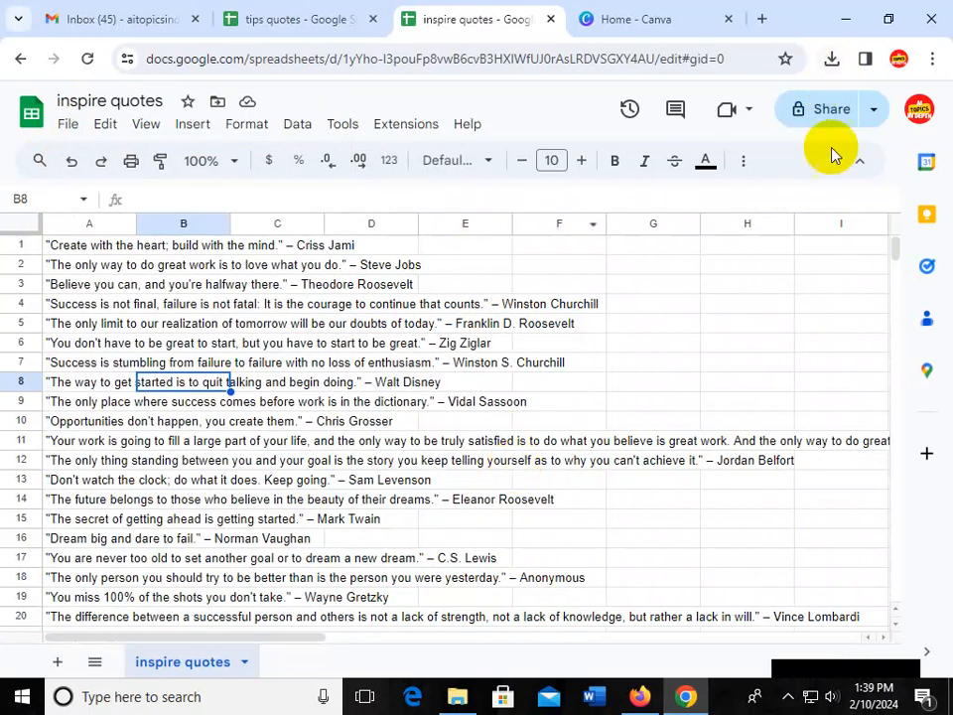
# Download the tips quotes spreadsheet as Comma Separated Values (.csv)
pyautogui.click(832, 62)
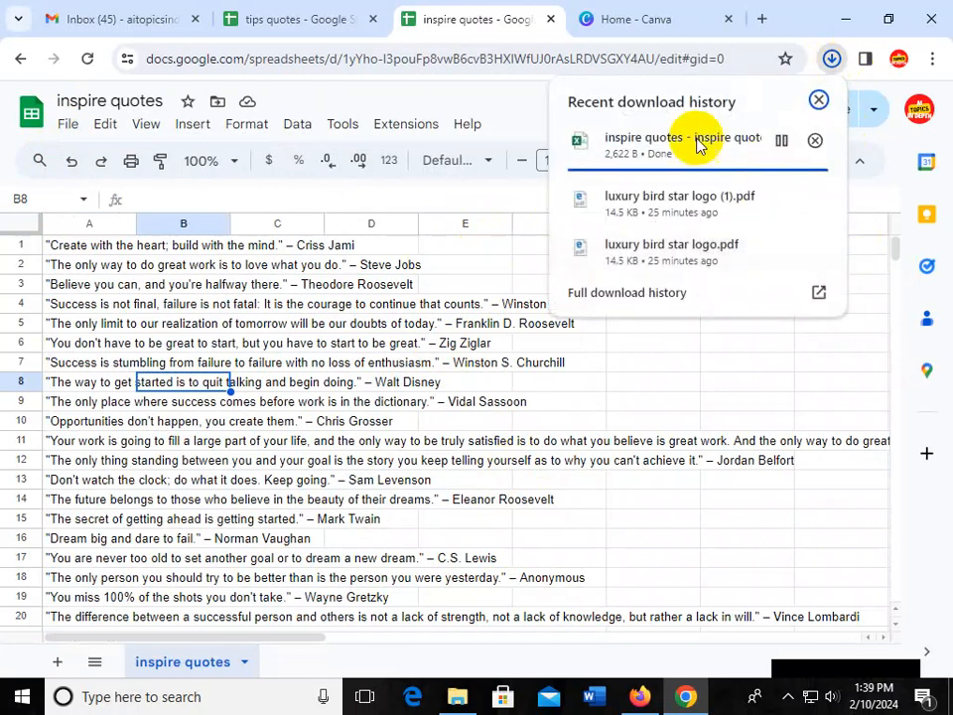
pyautogui.click(319, 25)
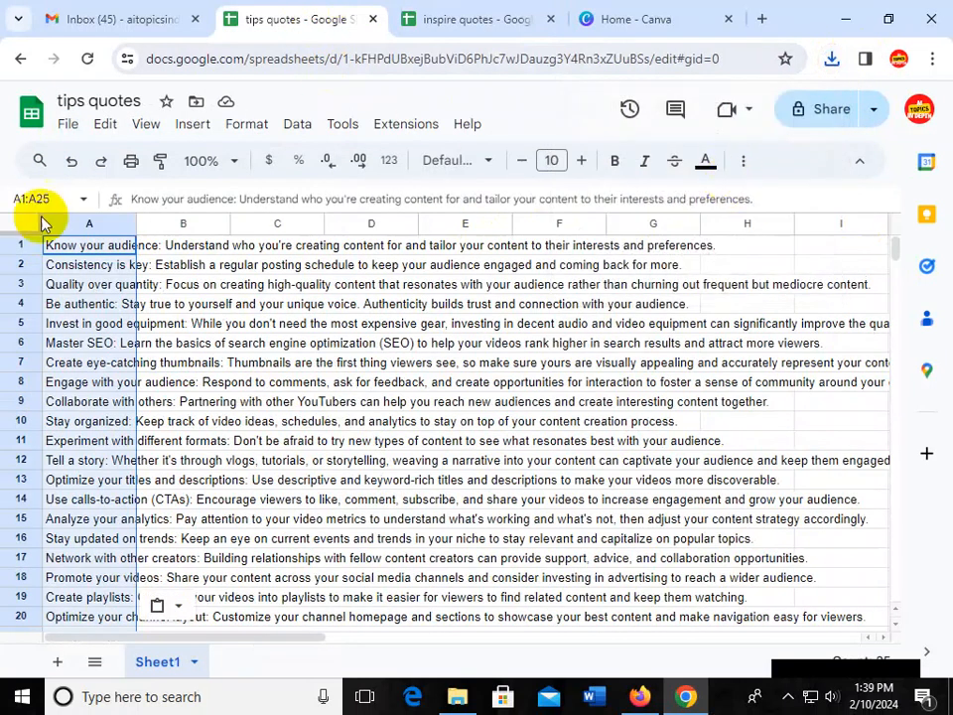
pyautogui.click(69, 131)
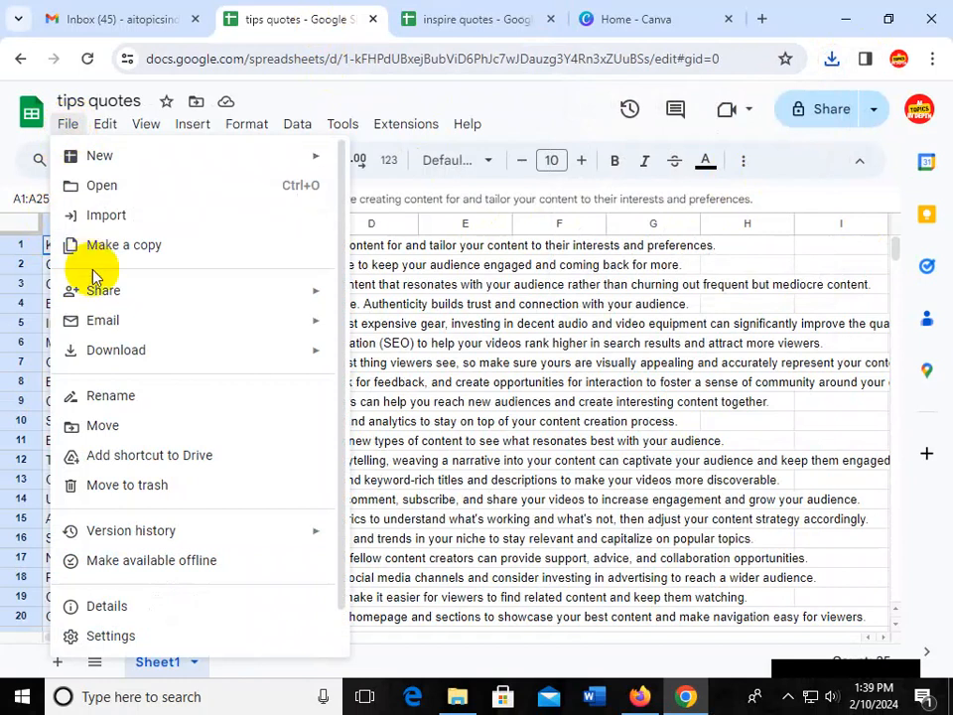
pyautogui.moveTo(181, 350)
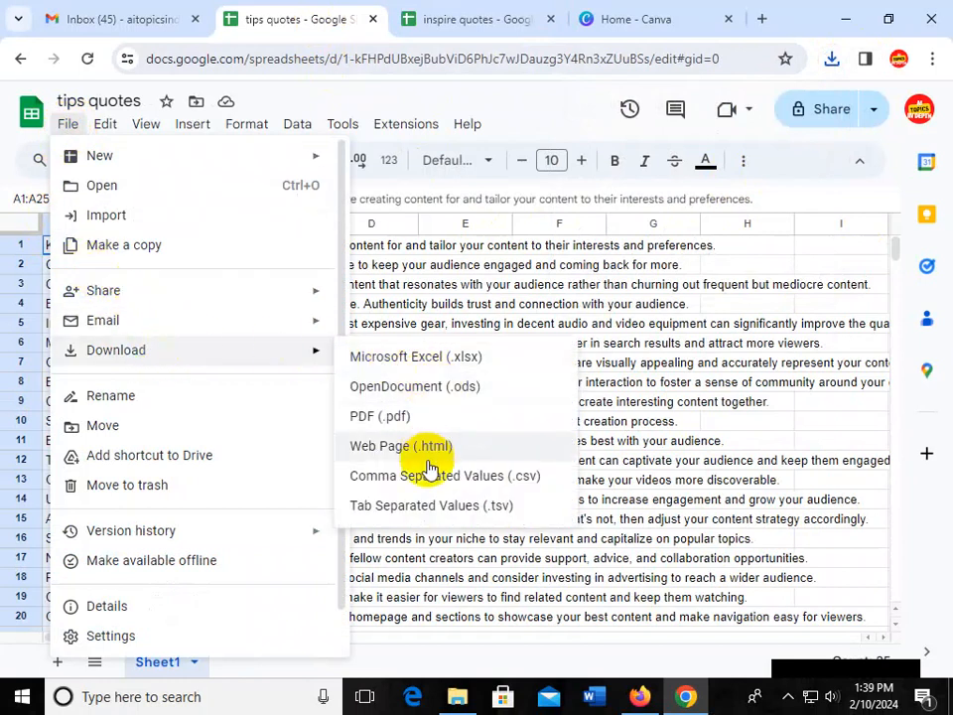
pyautogui.click(541, 476)
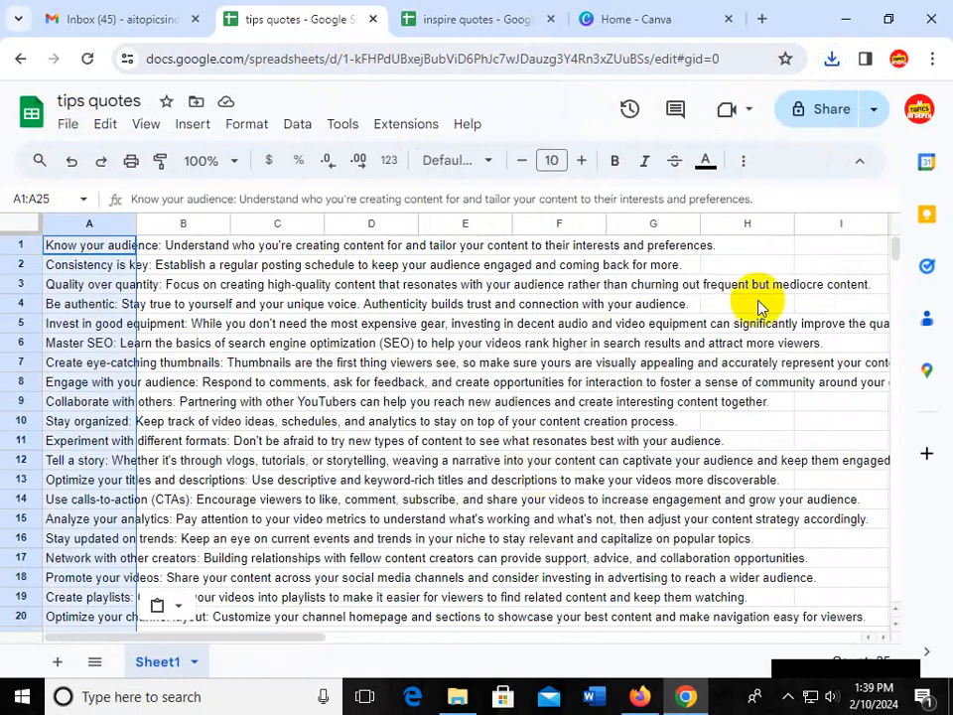
# Show the downloaded "tips quotes - Sheet1.csv" file in its Downloads folder and maximize the folder window
pyautogui.click(831, 61)
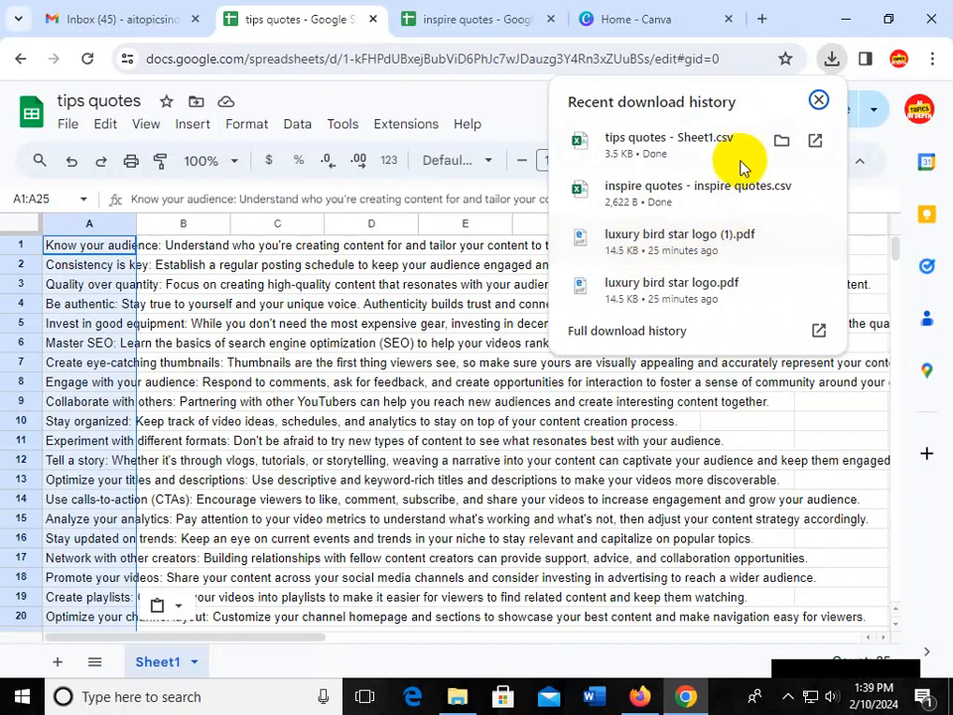
pyautogui.moveTo(790, 163)
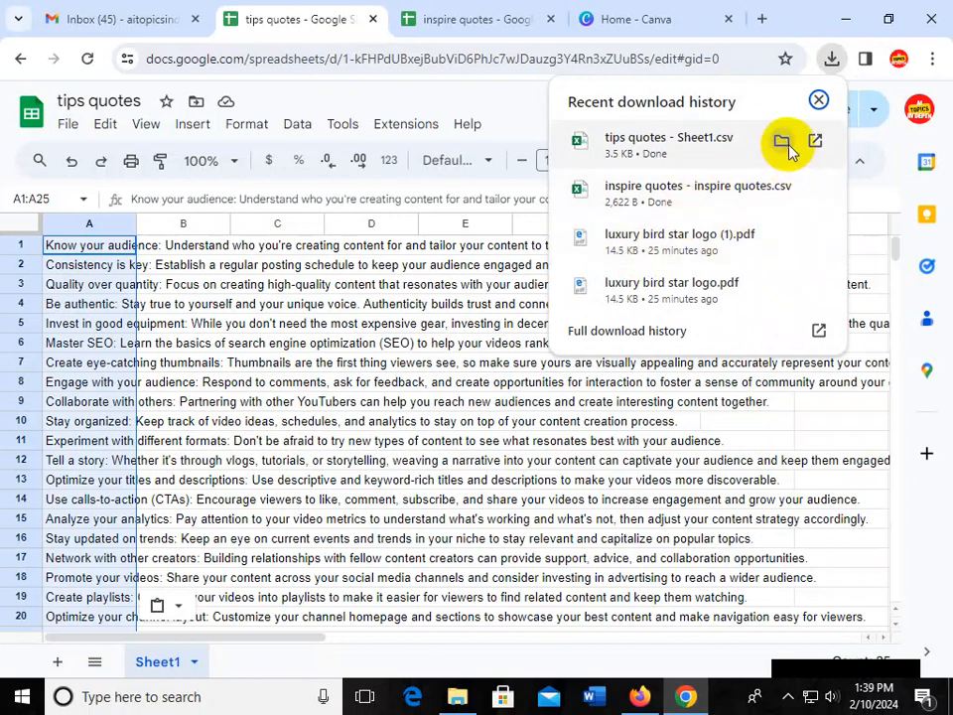
pyautogui.click(782, 141)
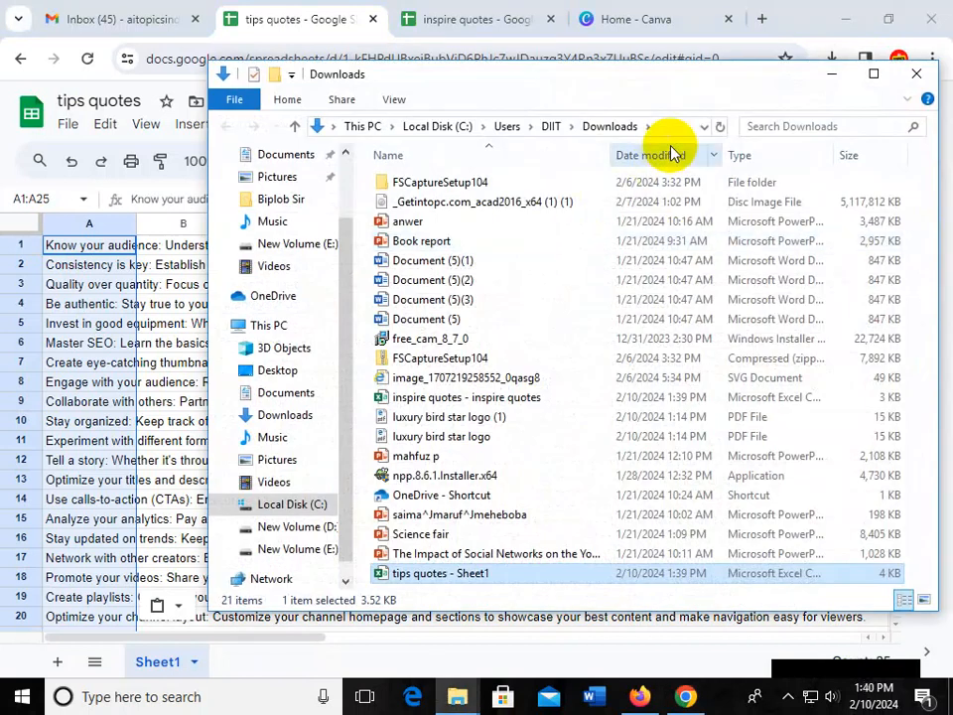
pyautogui.click(671, 137)
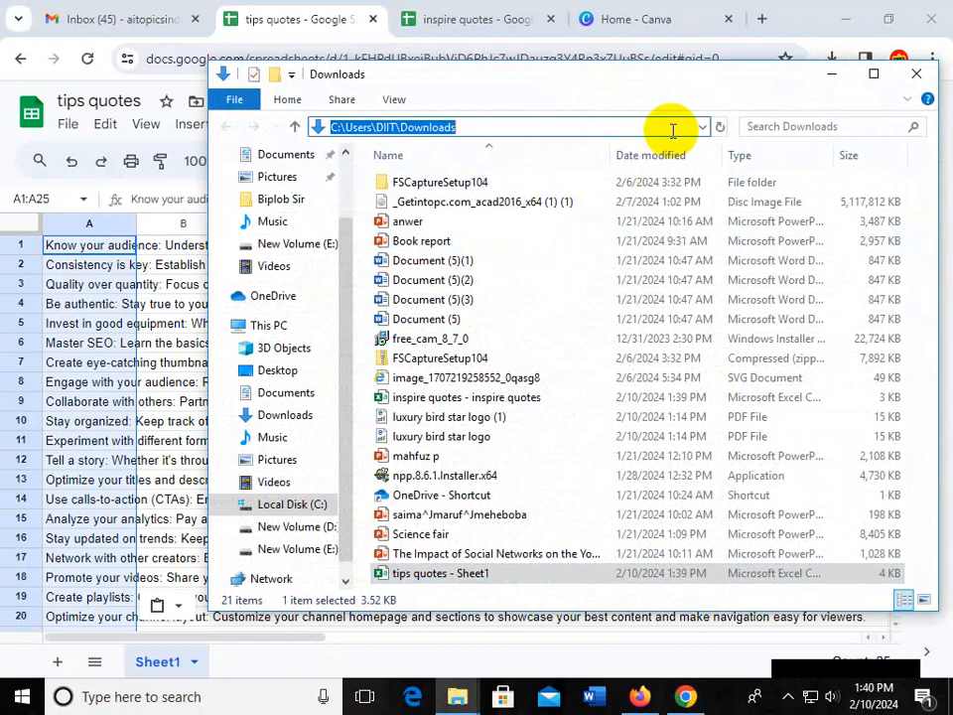
pyautogui.click(873, 74)
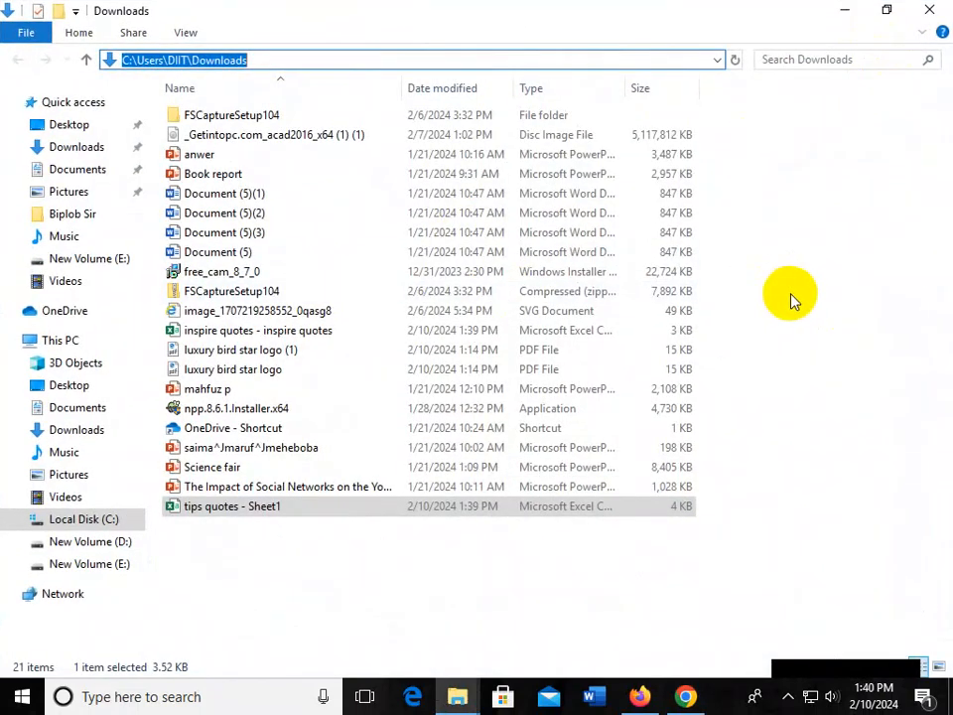
pyautogui.click(821, 248)
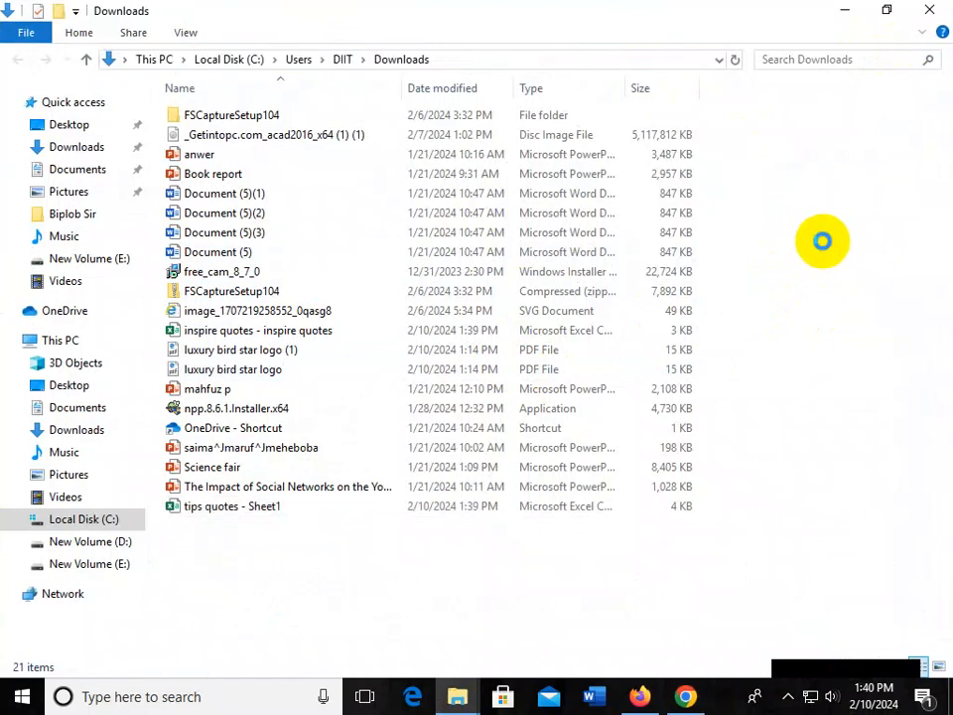
# Group the files in the Downloads folder by date modified
pyautogui.rightClick(823, 248)
pyautogui.moveTo(785, 297)
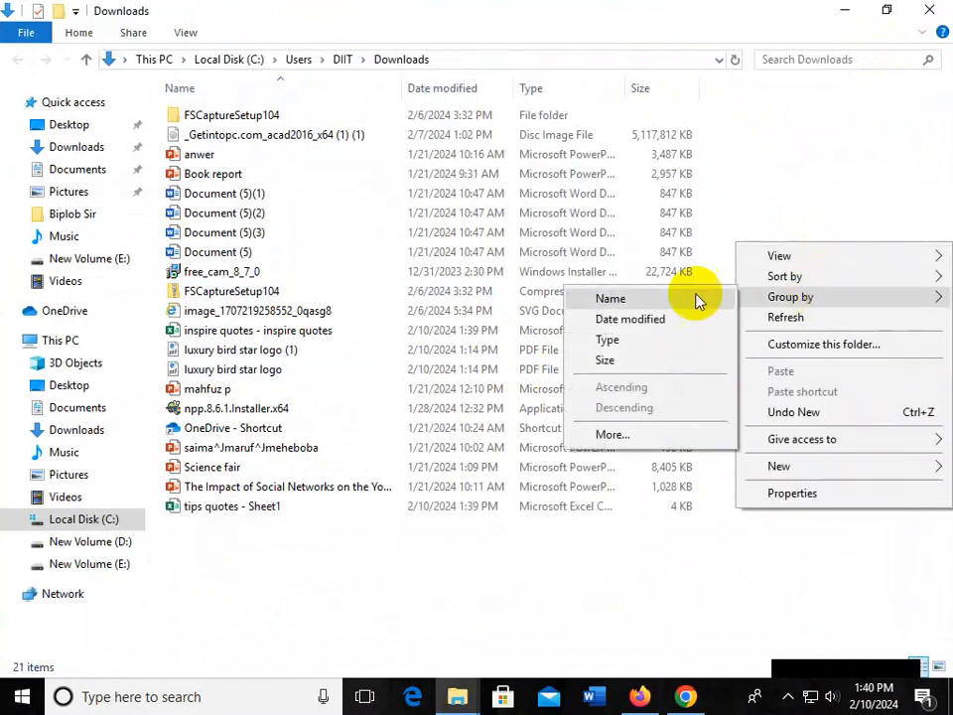
pyautogui.click(645, 320)
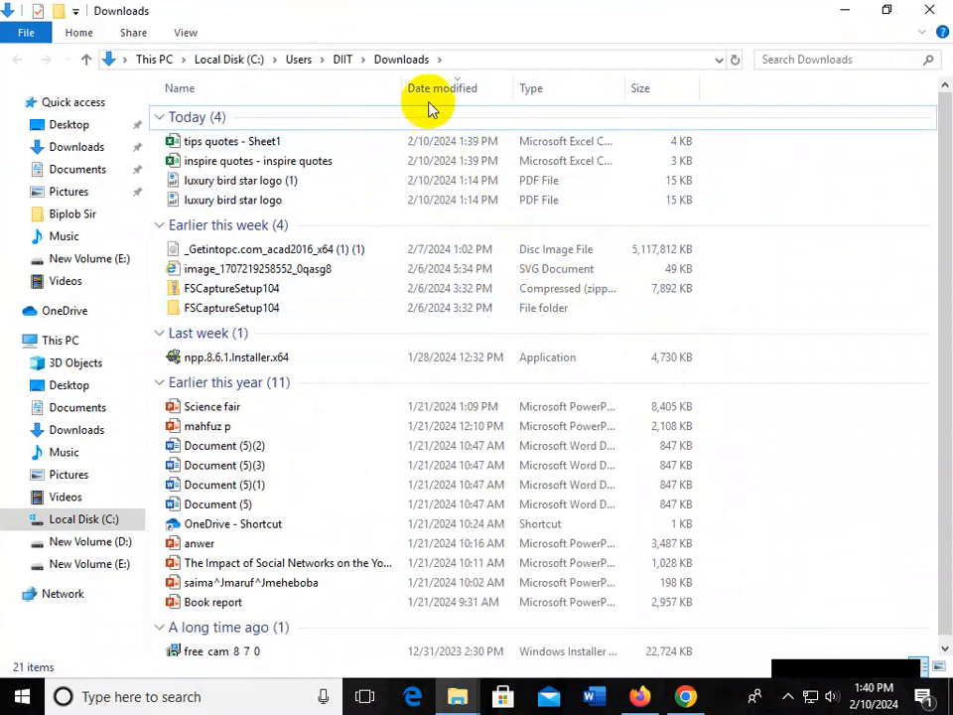
pyautogui.click(492, 62)
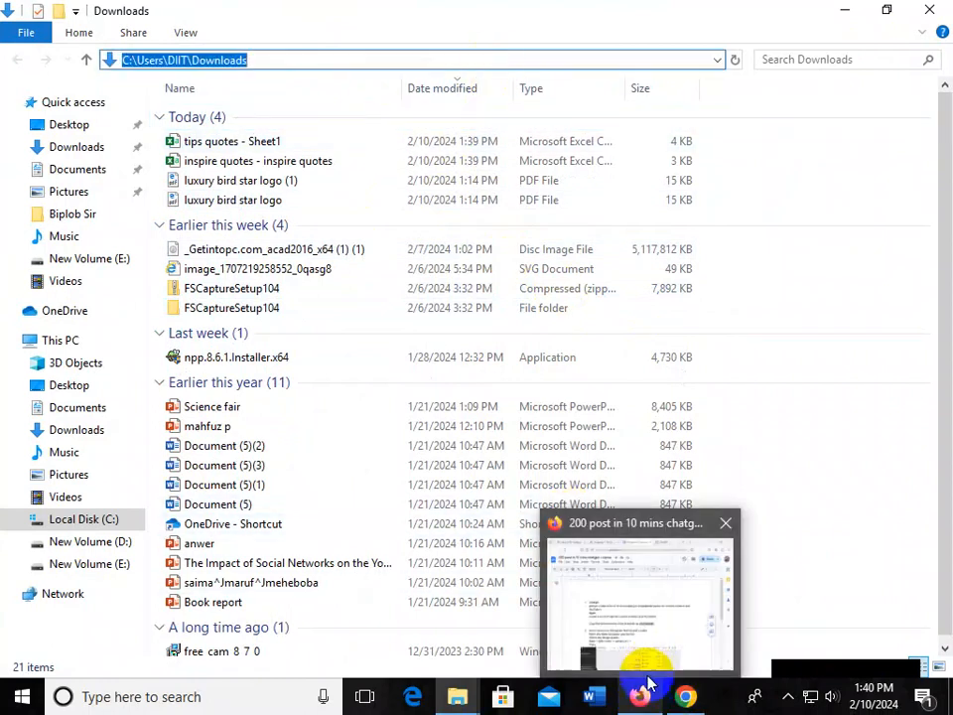
# Switch to the notes document in Firefox and check the instruction about creating a normal Instagram post on canva.com
pyautogui.moveTo(646, 700)
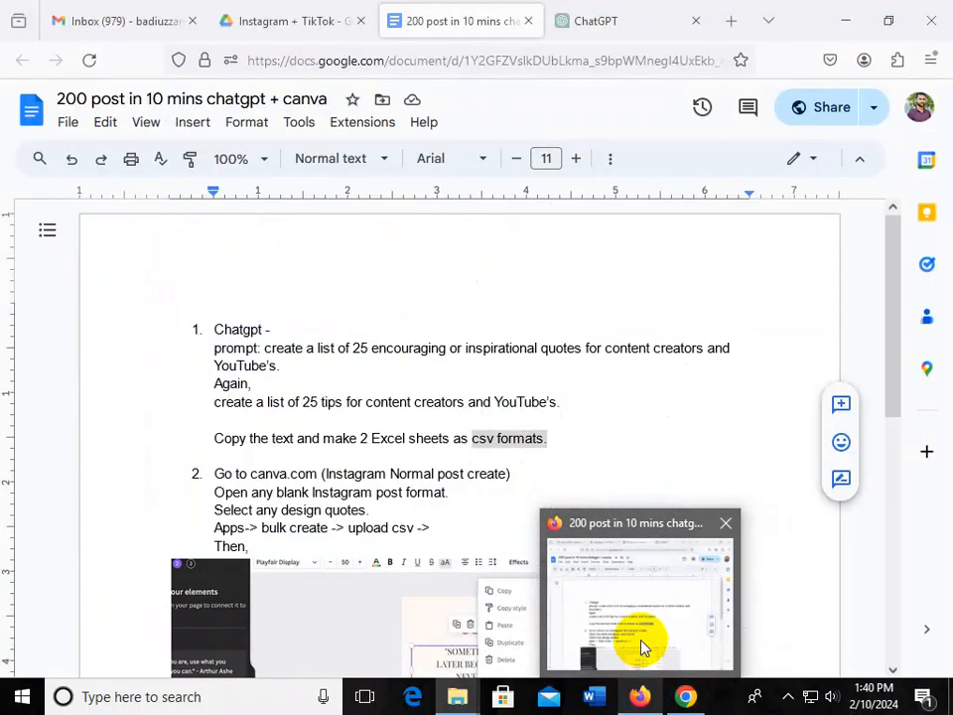
pyautogui.click(616, 575)
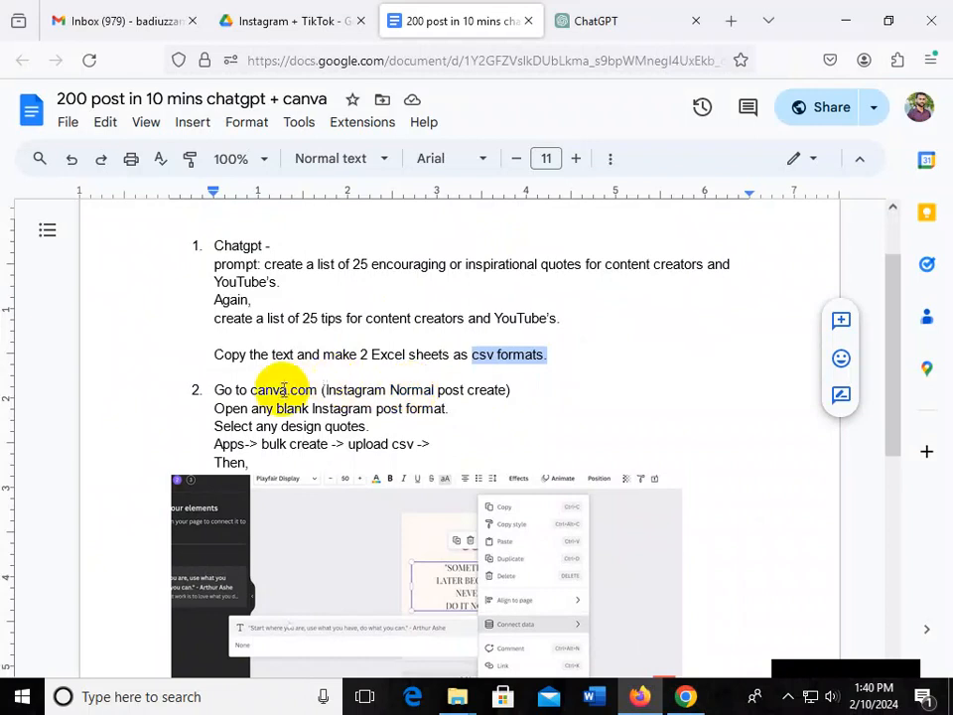
pyautogui.click(275, 390)
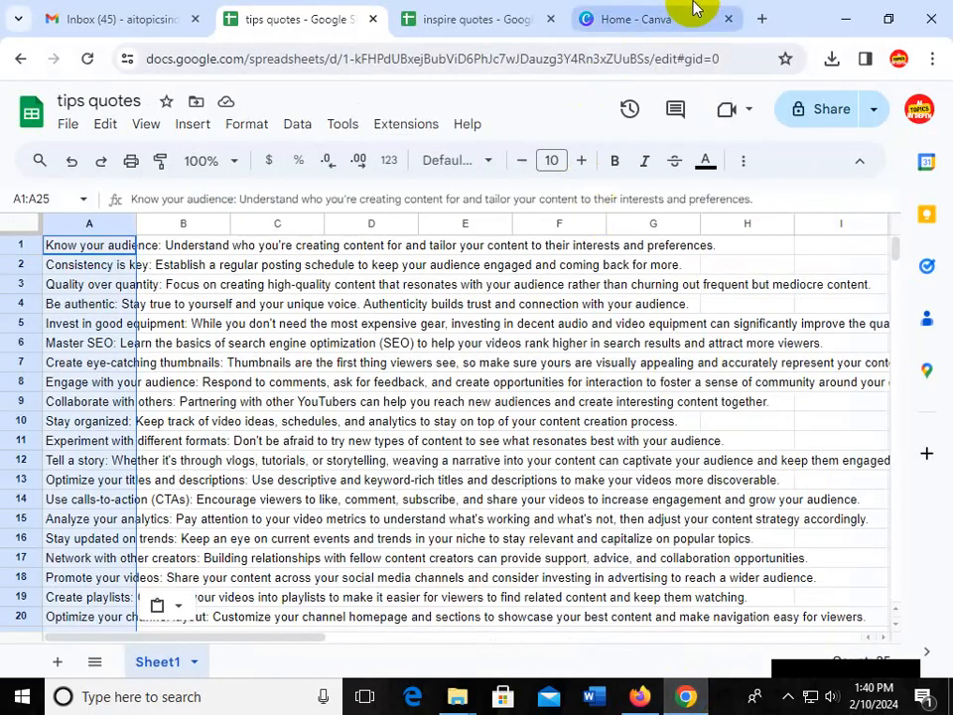
# Switch to Canva in Chrome and create a blank Instagram Post (Square) design from the social media formats
pyautogui.click(691, 16)
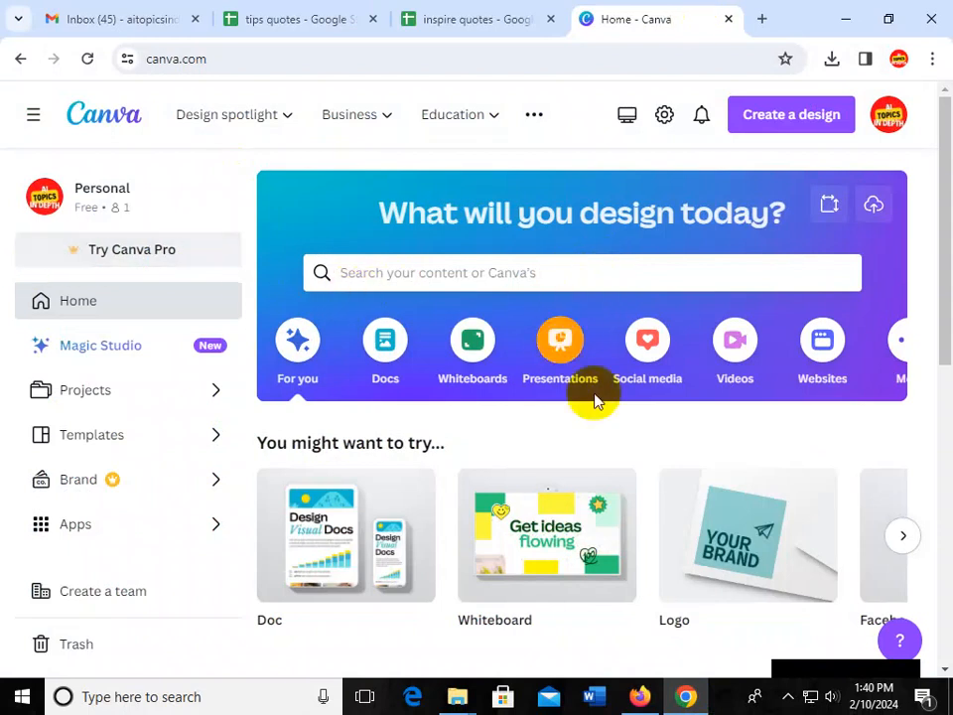
pyautogui.click(681, 385)
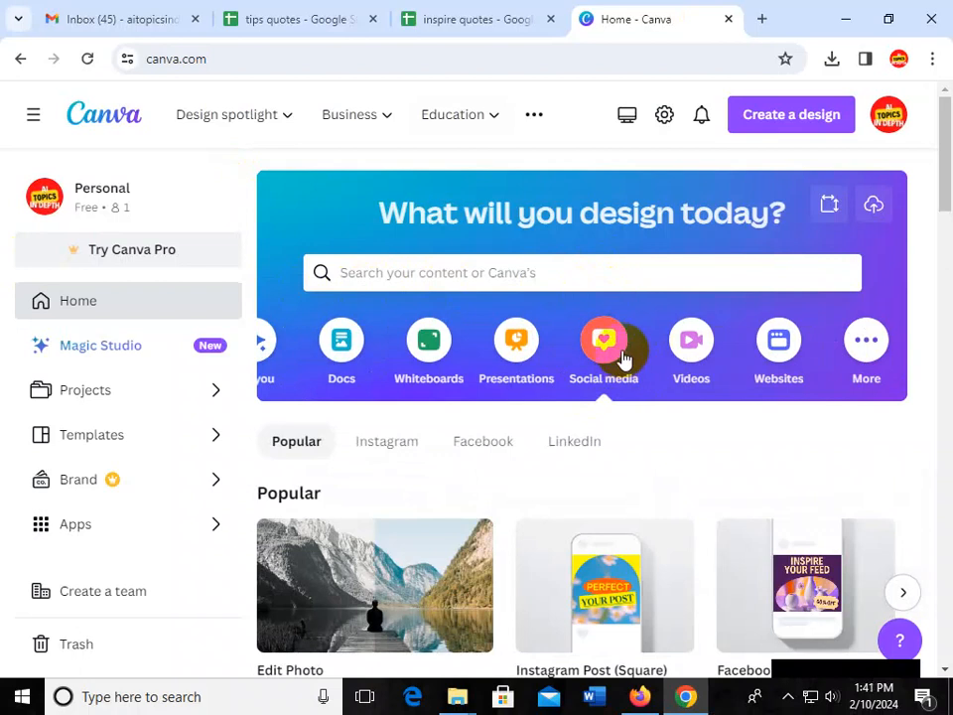
pyautogui.scroll(-3, 615, 368)
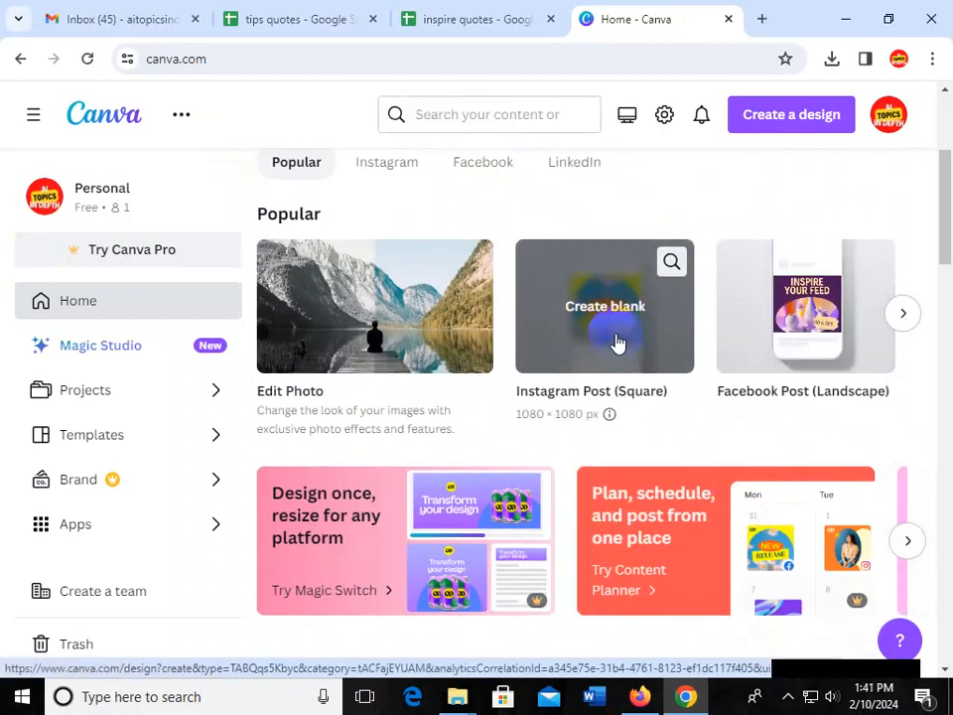
pyautogui.click(615, 341)
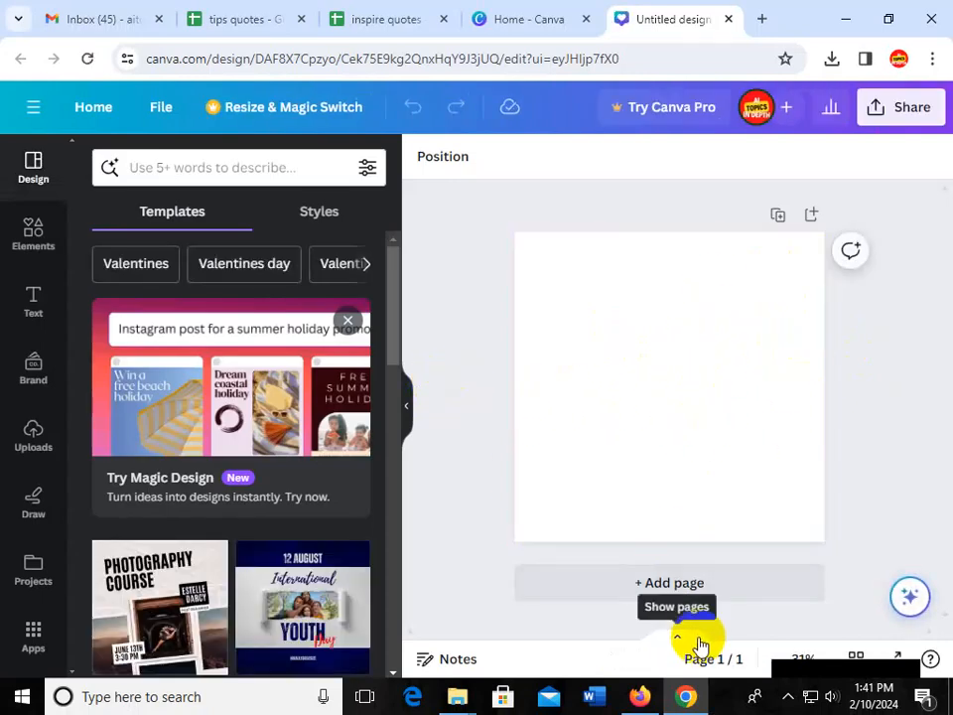
# Return to the notes document in Firefox and read the instructions on opening a blank post format and selecting a quotes design
pyautogui.click(643, 697)
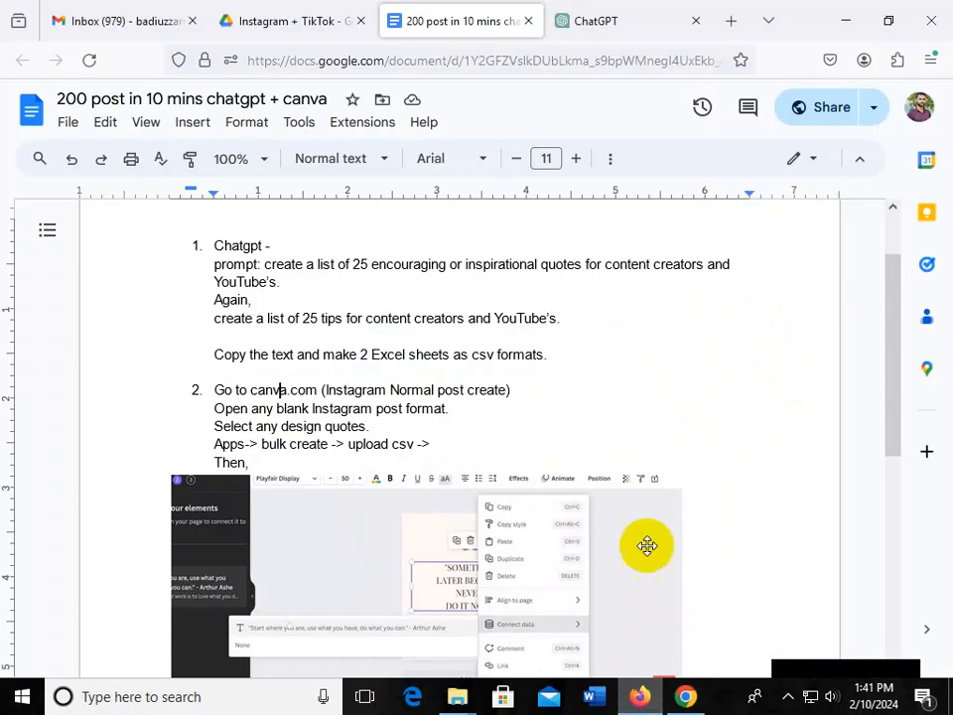
pyautogui.scroll(-2, 461, 367)
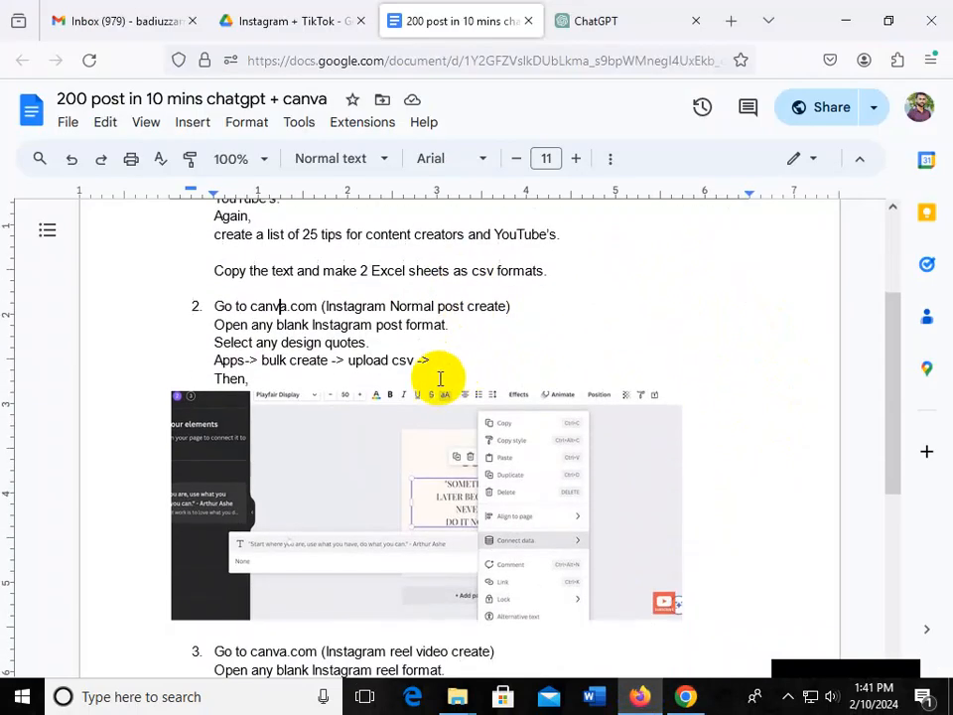
pyautogui.click(218, 320)
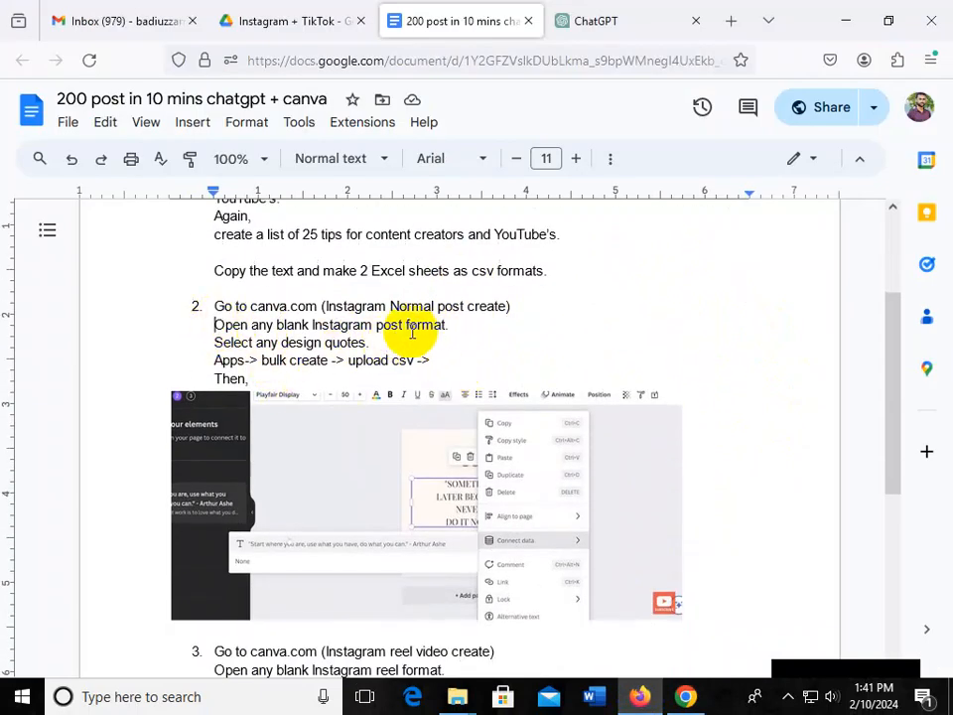
pyautogui.click(464, 323)
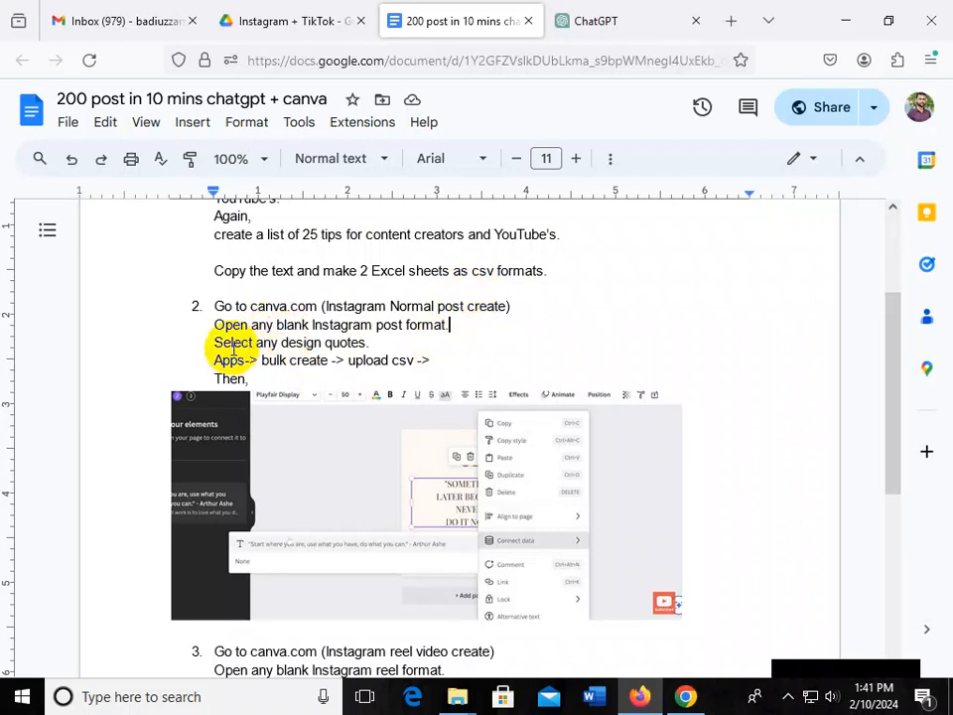
pyautogui.click(227, 343)
pyautogui.click(372, 344)
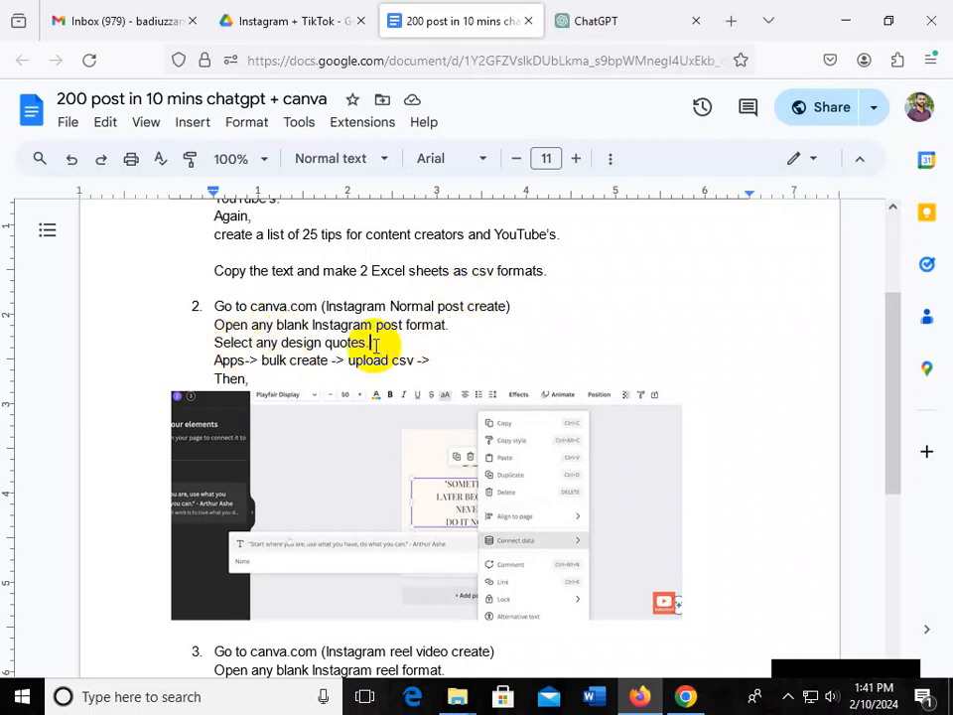
# Switch back to the blank Canva design in Chrome and search the templates for "Quote Instagram Posts"
pyautogui.click(685, 696)
pyautogui.click(262, 169)
pyautogui.click(261, 168)
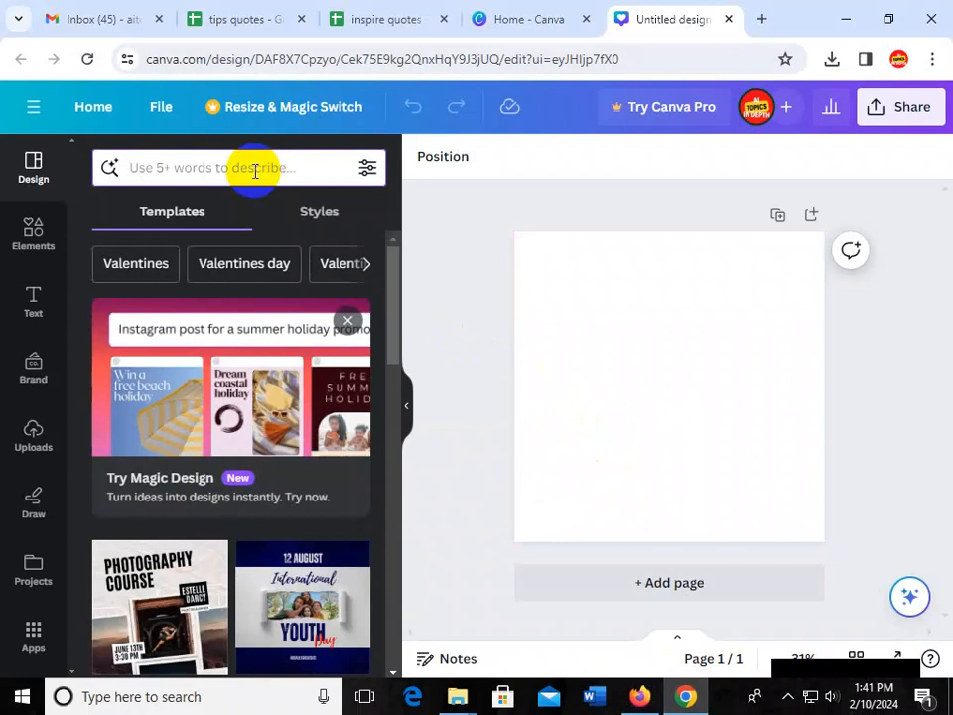
pyautogui.write('quotes')
pyautogui.press('Down')
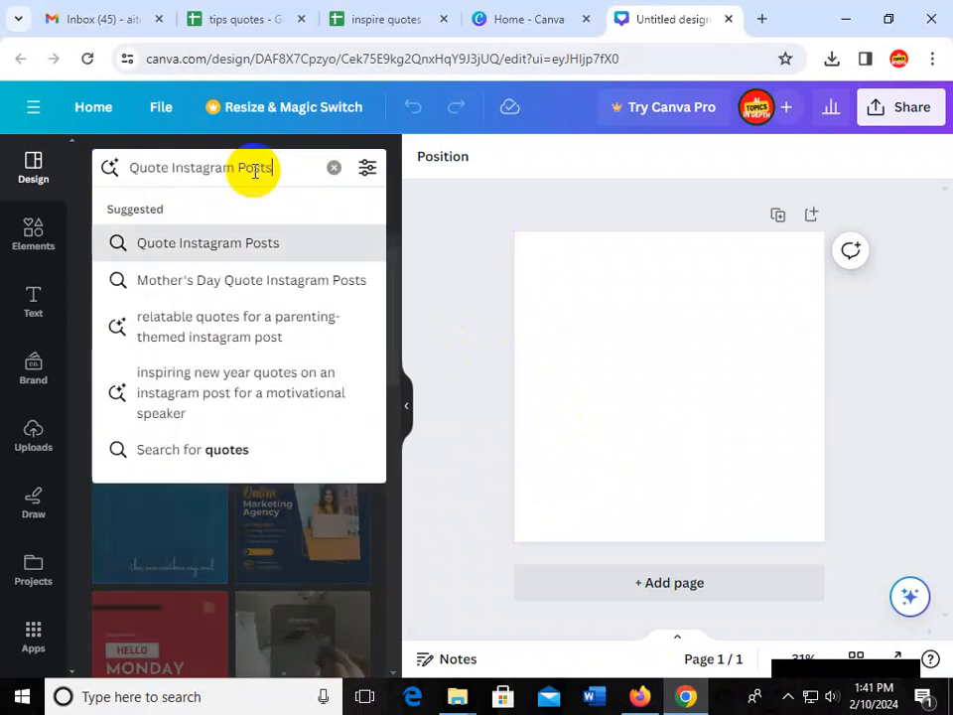
pyautogui.press('Return')
# Browse the quote template results and look over the quotes in the inspire quotes spreadsheet
pyautogui.scroll(-5, 279, 422)
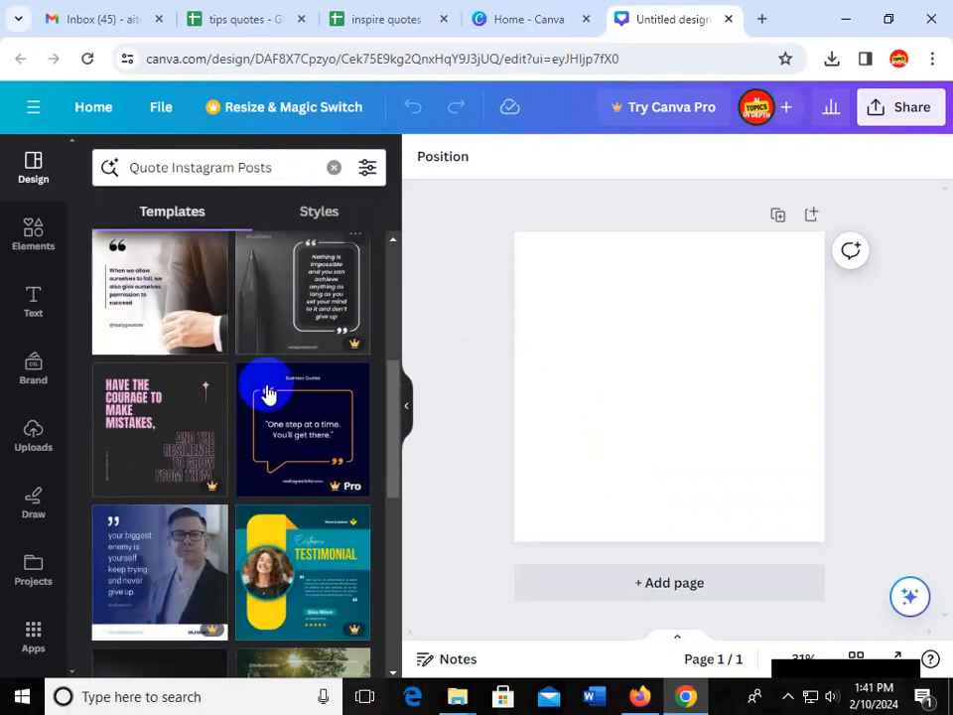
pyautogui.scroll(5, 303, 414)
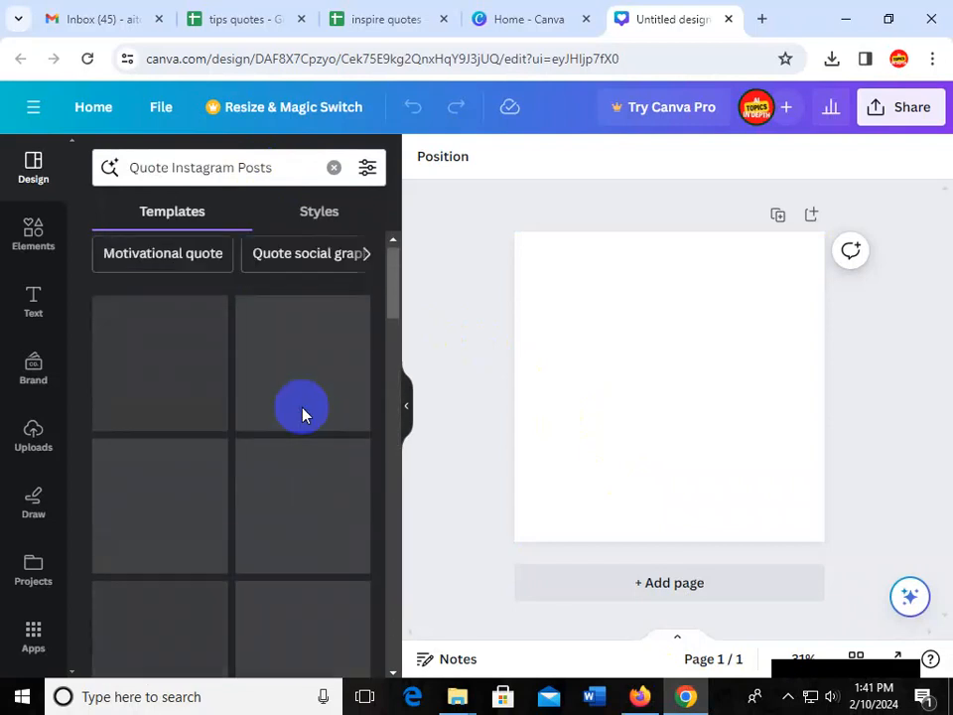
pyautogui.click(395, 24)
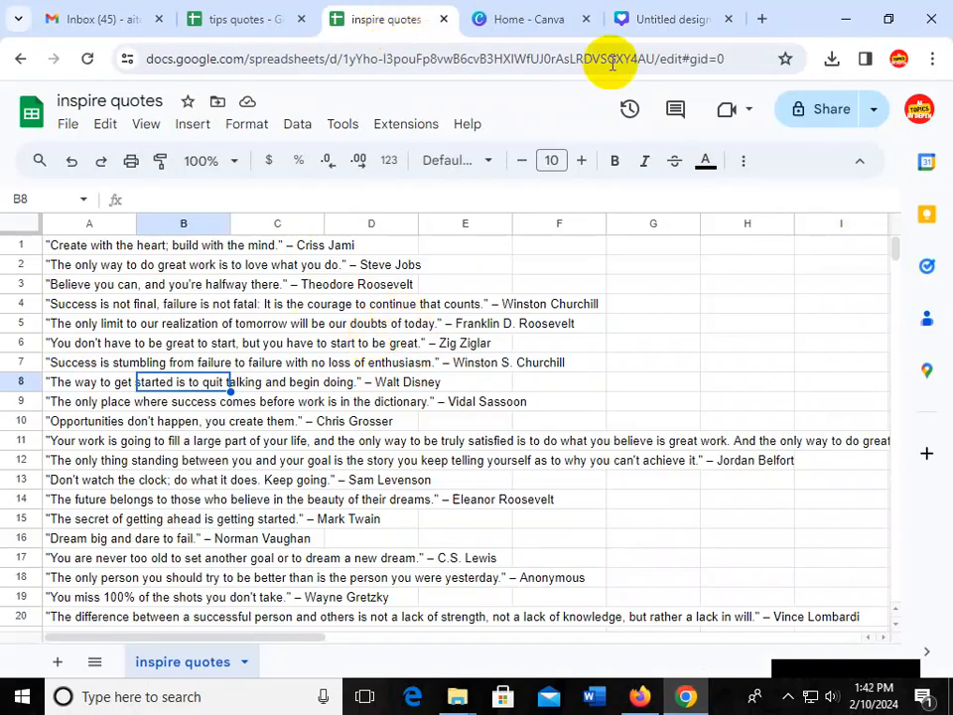
pyautogui.click(643, 22)
# Apply the free "Twitter Quote Take a Break Instagram Post" template with the beach background to the blank Canva page
pyautogui.scroll(-7, 270, 383)
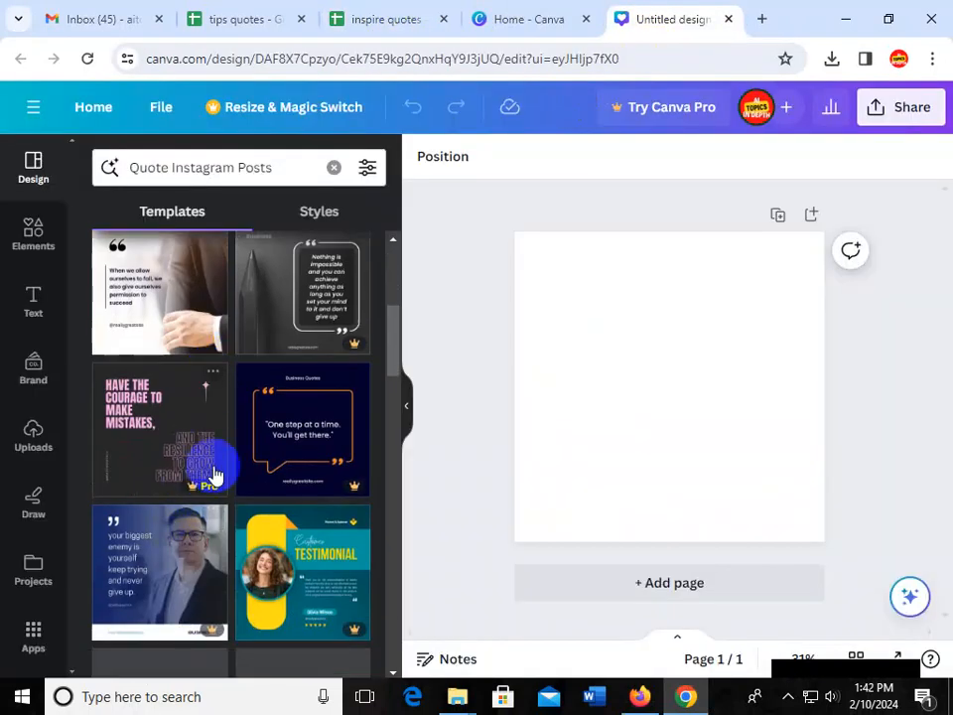
pyautogui.scroll(-2, 234, 372)
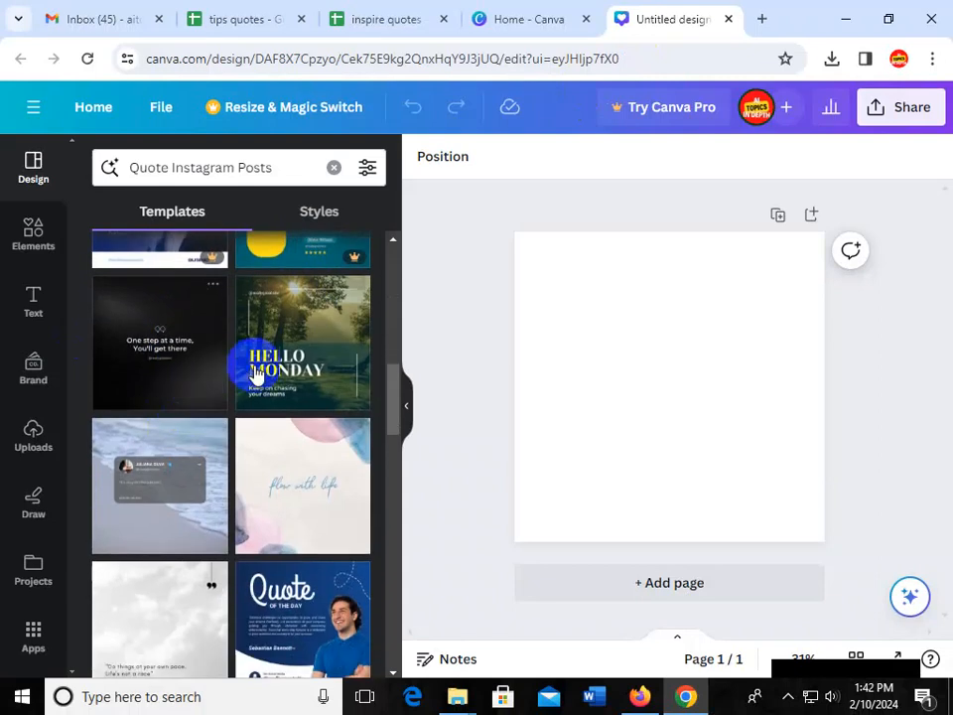
pyautogui.scroll(-3, 298, 501)
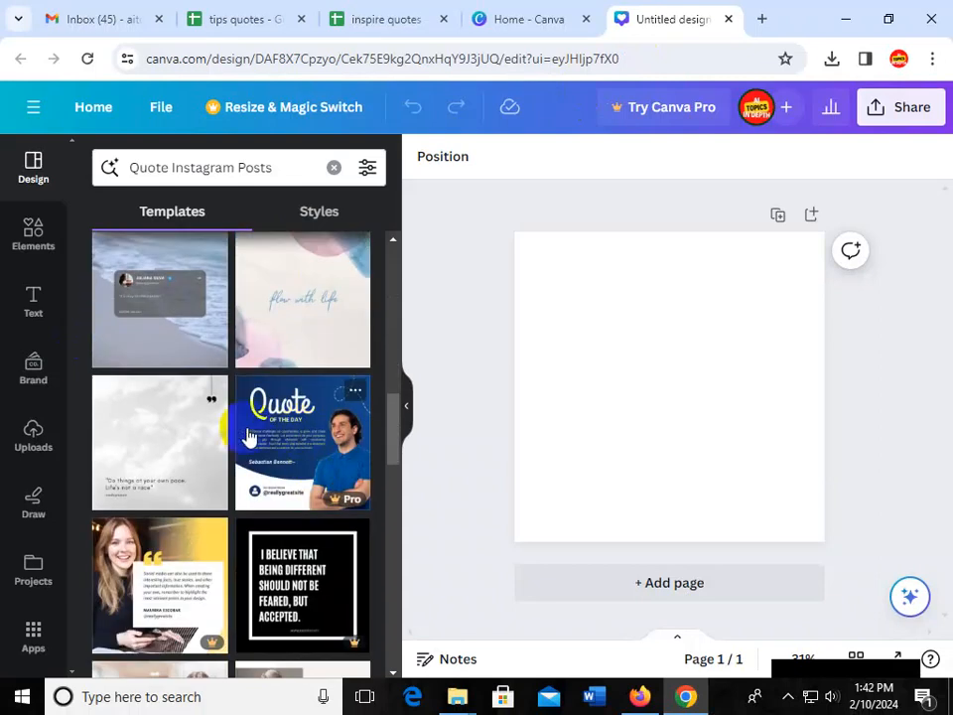
pyautogui.scroll(-4, 134, 417)
pyautogui.scroll(5, 318, 340)
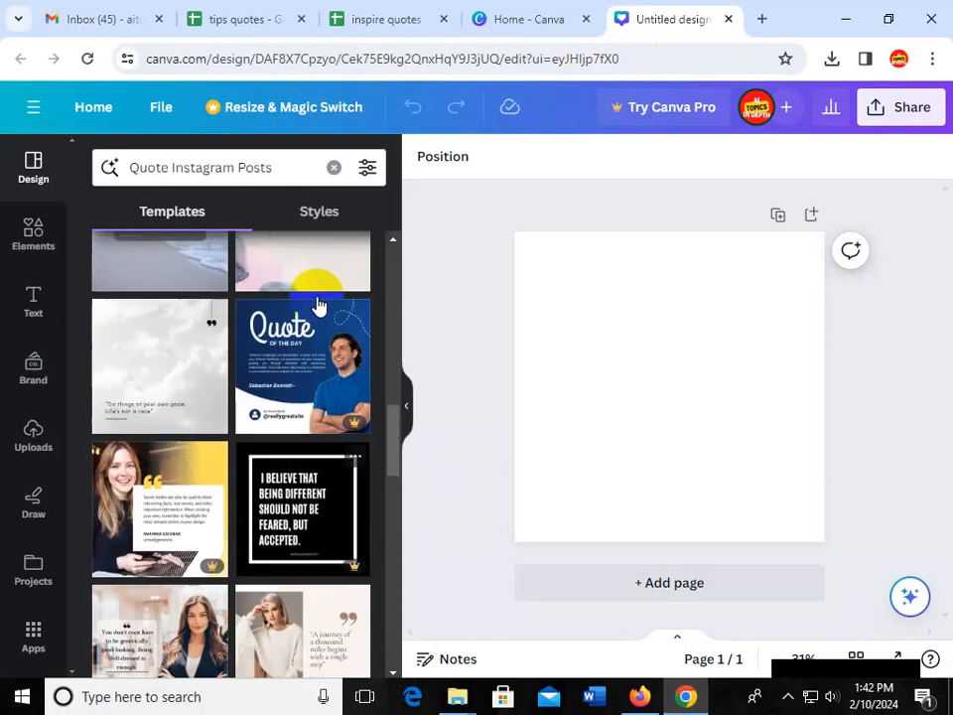
pyautogui.scroll(2, 169, 367)
pyautogui.scroll(-2, 159, 387)
pyautogui.click(180, 392)
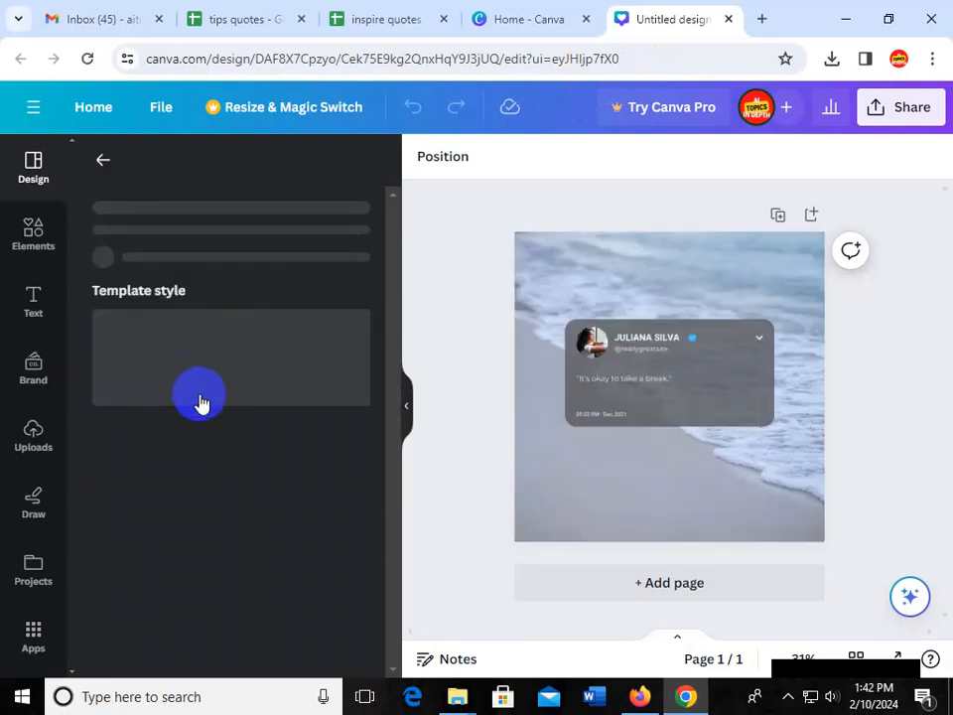
# Examine which parts of the template card can be edited by selecting its quote, arrow and date elements
pyautogui.doubleClick(652, 380)
pyautogui.click(776, 335)
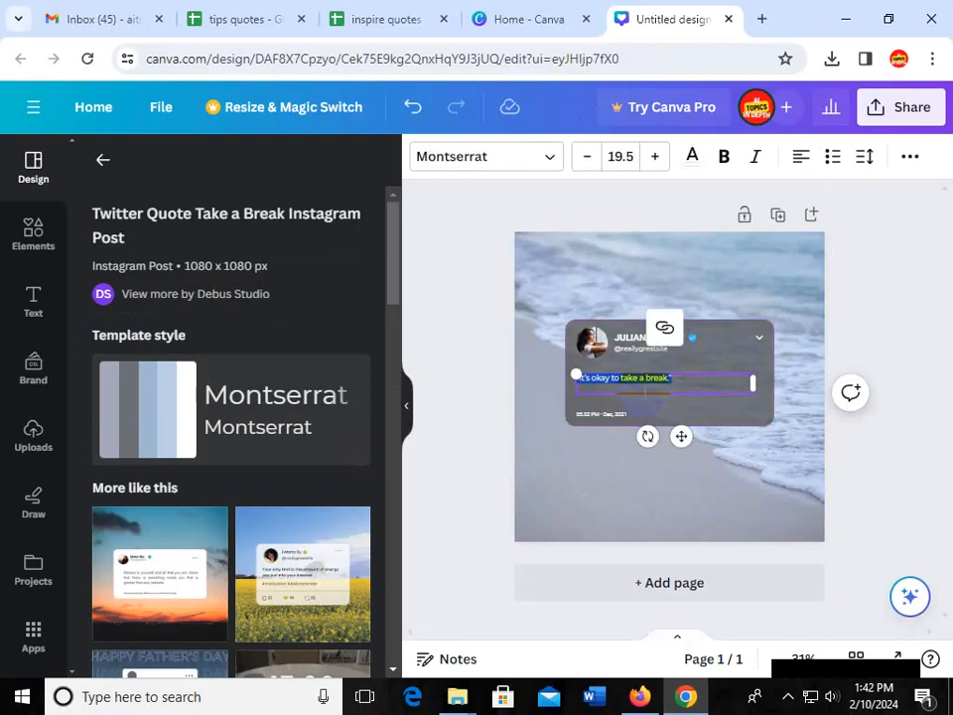
pyautogui.click(616, 415)
pyautogui.doubleClick(621, 415)
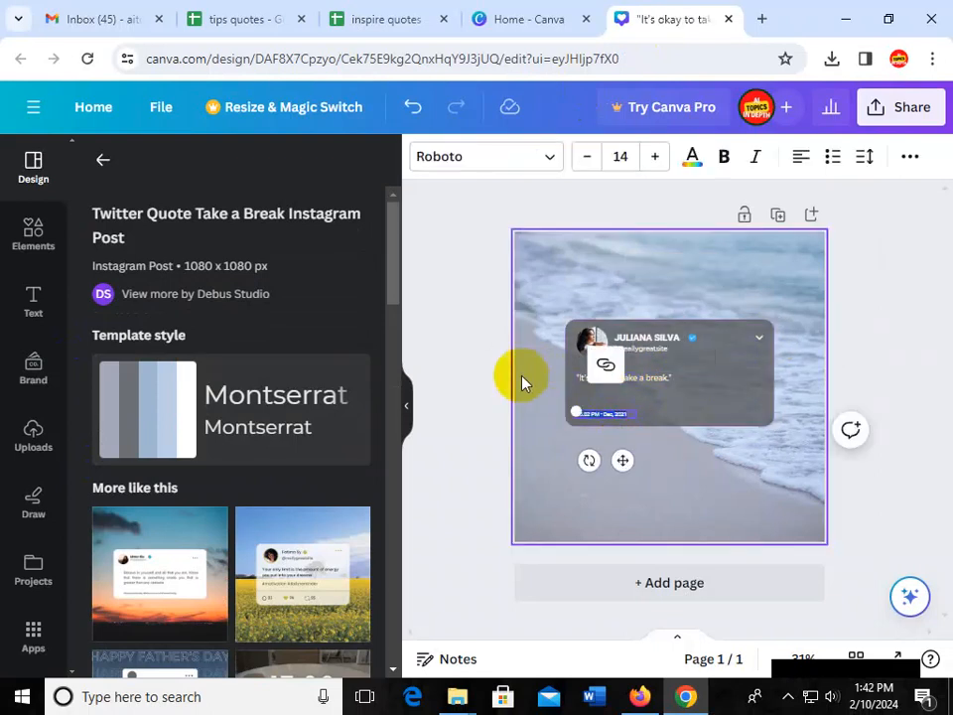
pyautogui.click(563, 377)
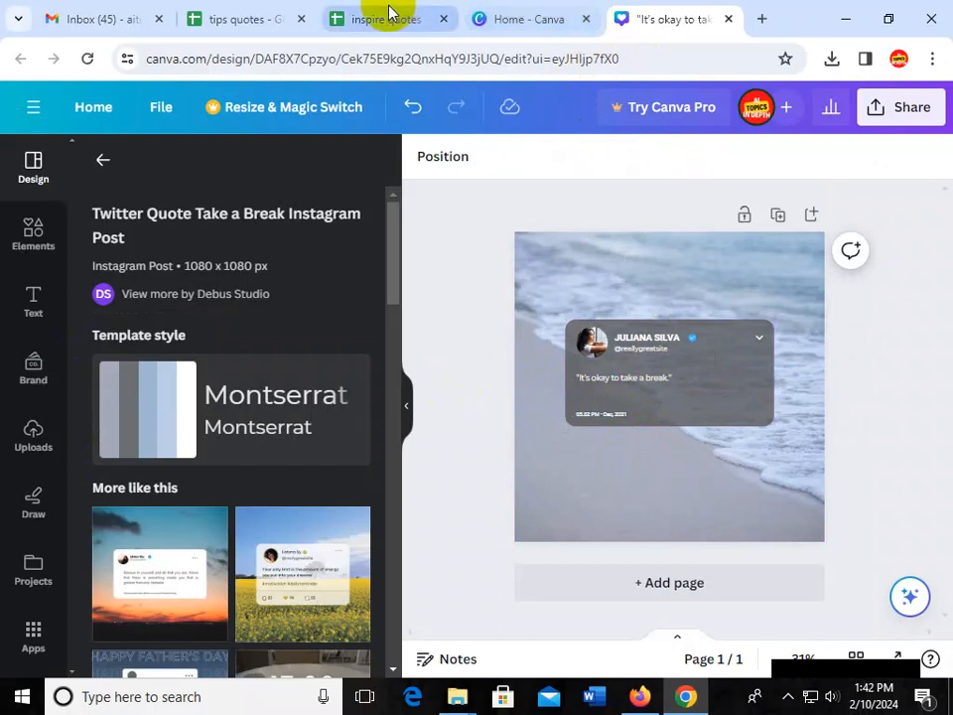
# Check the Canva instructions in the notes document in Firefox, view the inspire quotes sheet in Chrome, and return to the Canva design
pyautogui.click(640, 695)
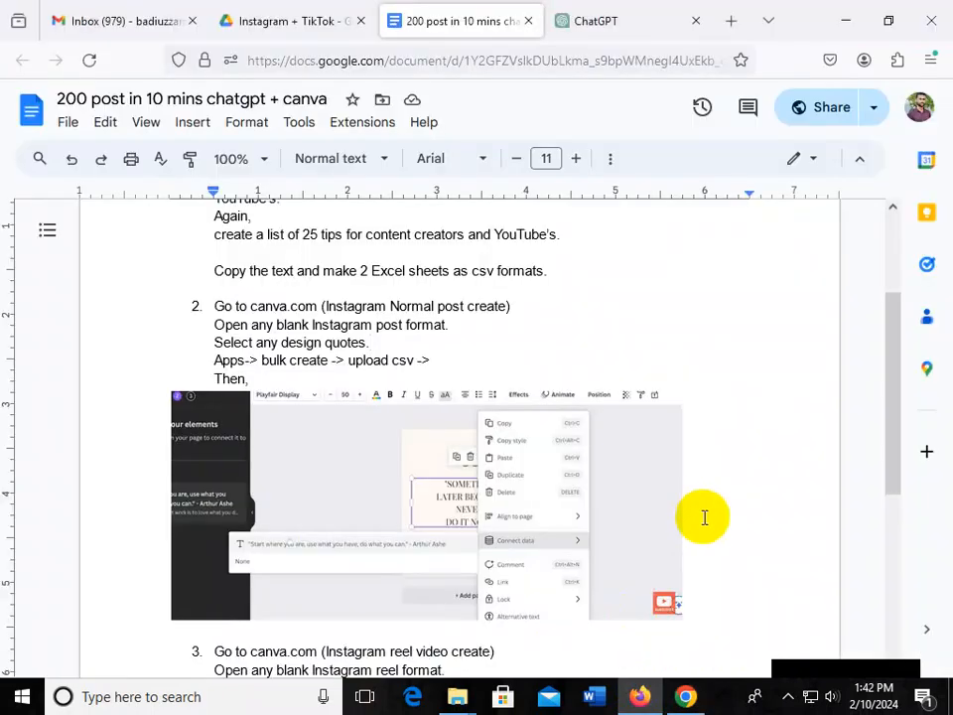
pyautogui.click(685, 696)
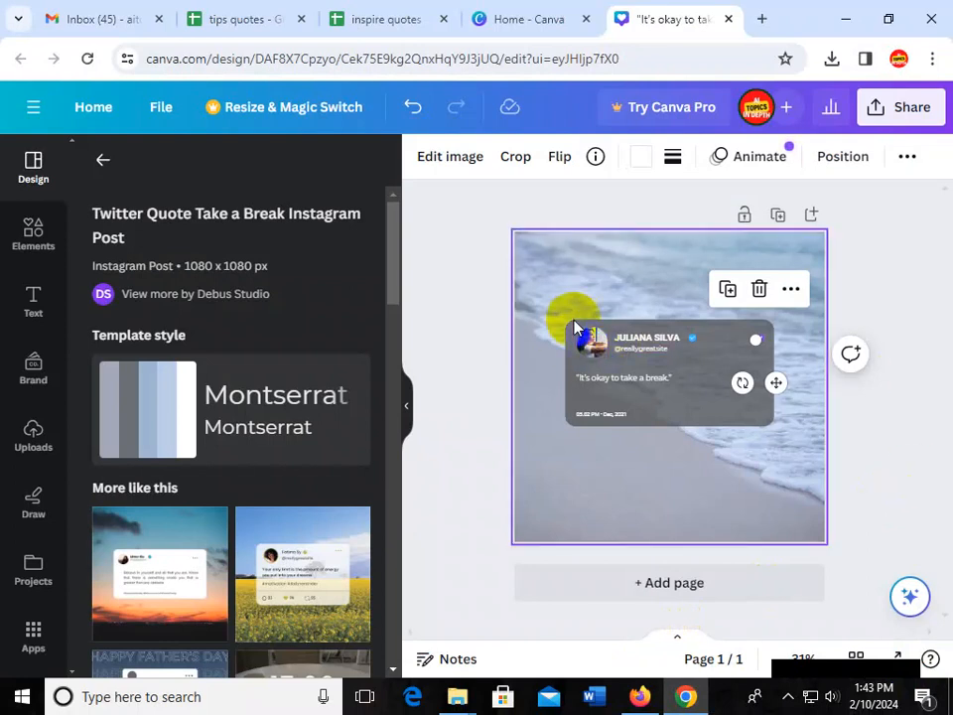
pyautogui.click(374, 19)
pyautogui.click(657, 17)
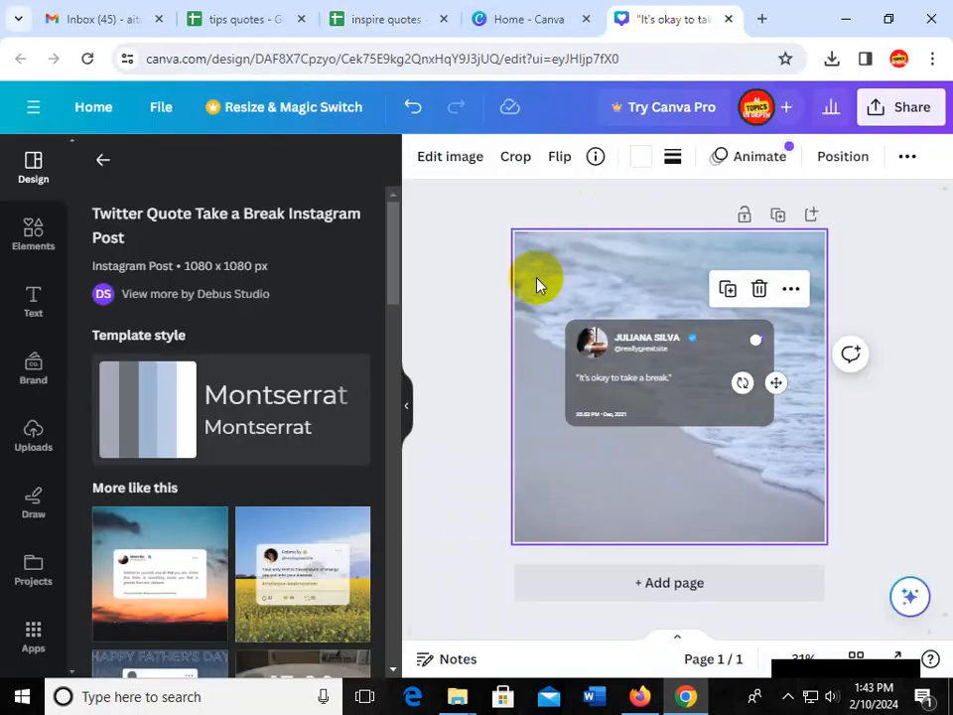
# Try deleting the beach background photo from the page and undo the deletion
pyautogui.click(621, 266)
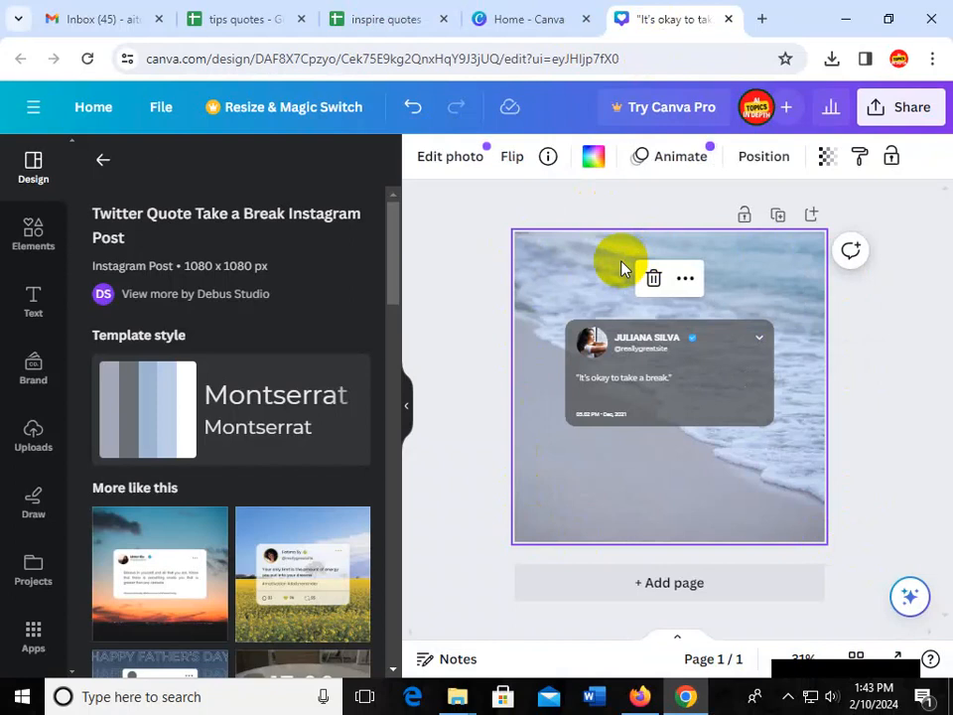
pyautogui.press('Delete')
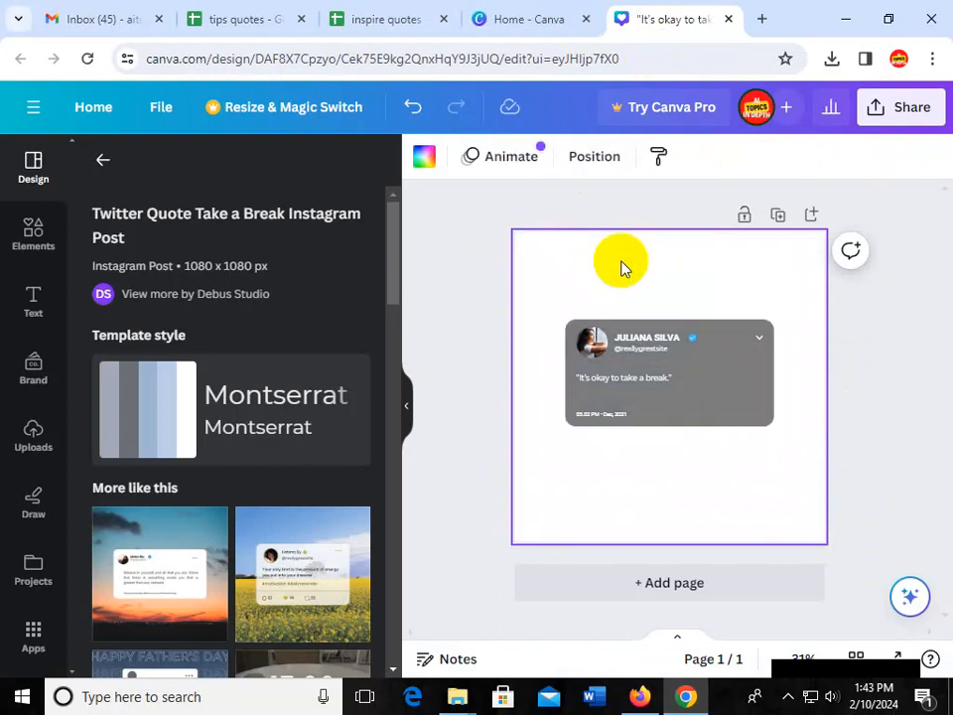
pyautogui.hotkey('ctrl', 'z')
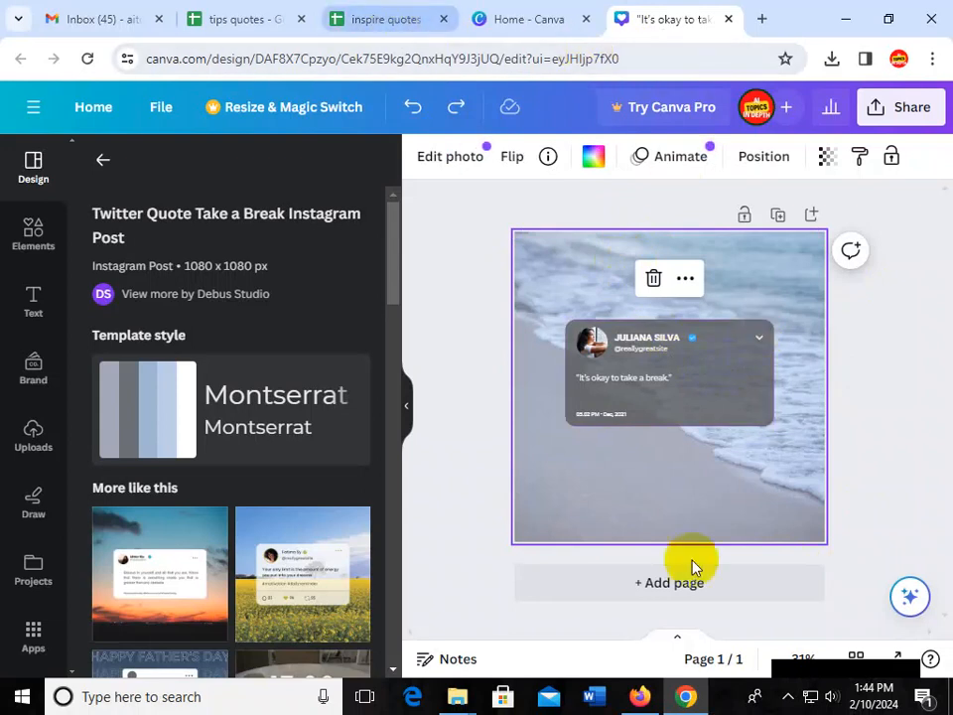
# Read the bulk create, CSV upload and connect data instructions in the notes document in Firefox, and return to Canva in Chrome
pyautogui.click(639, 696)
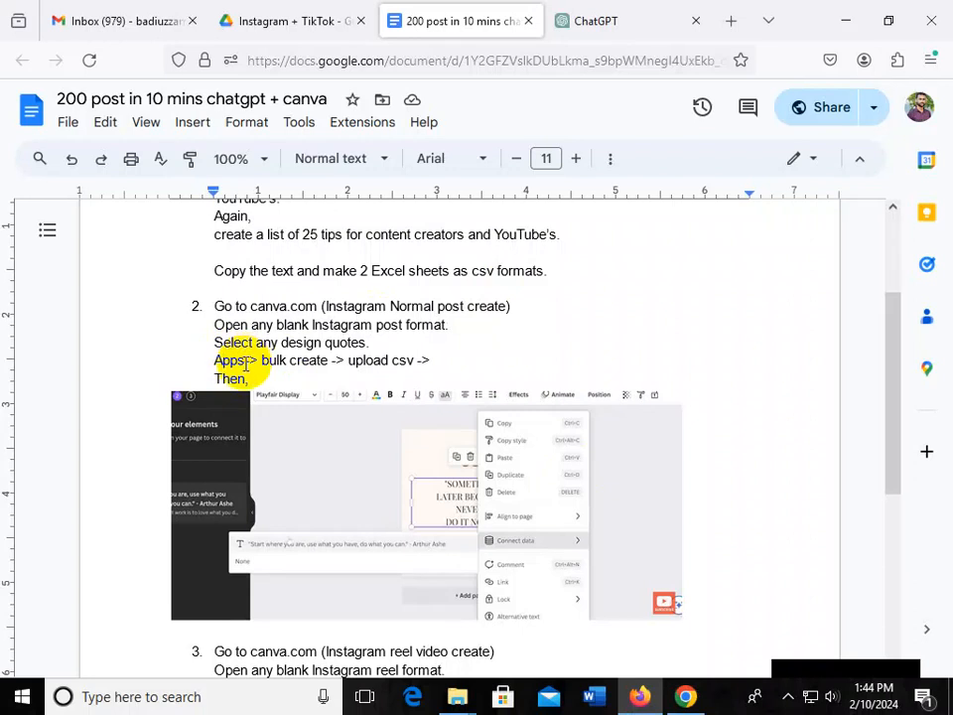
pyautogui.scroll(-2, 436, 367)
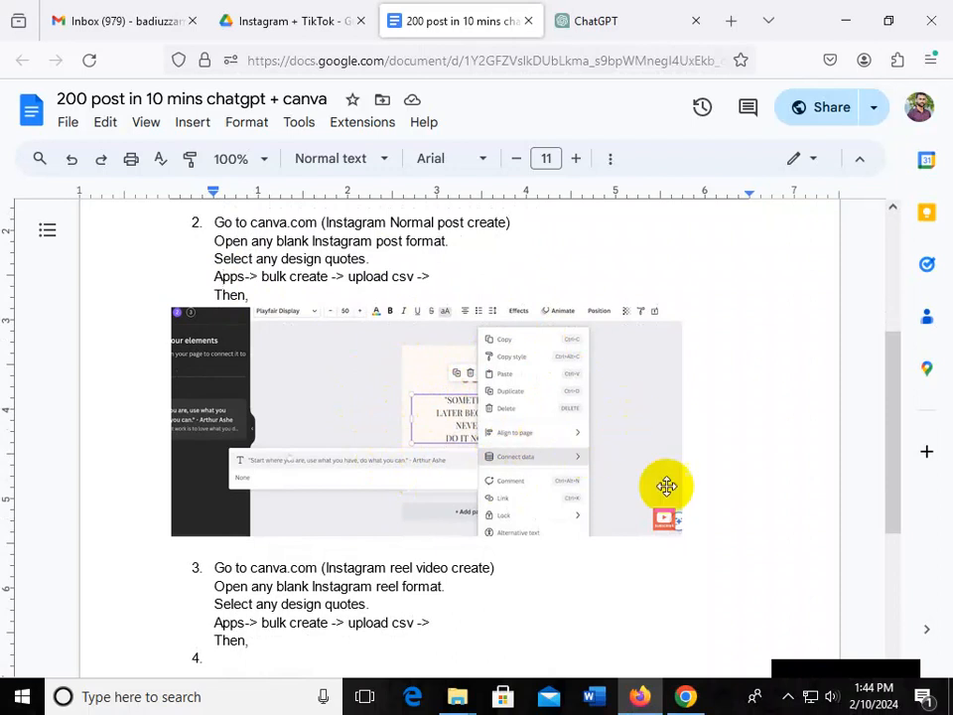
pyautogui.click(685, 695)
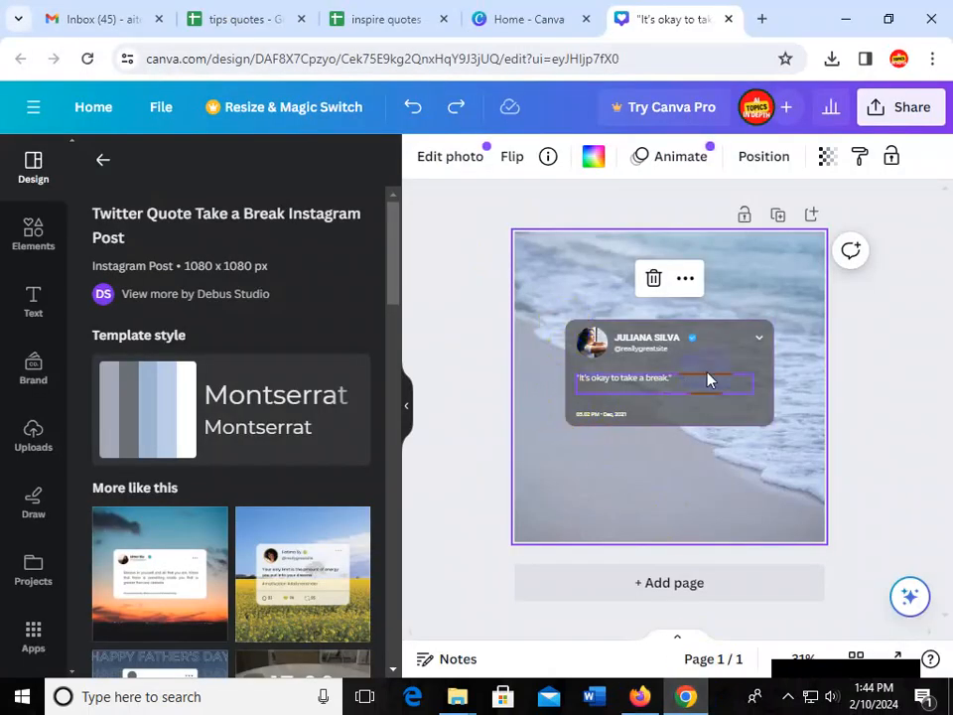
# Delete the profile name with its badge, the handle, the profile photo and the date from the quote card
pyautogui.click(673, 342)
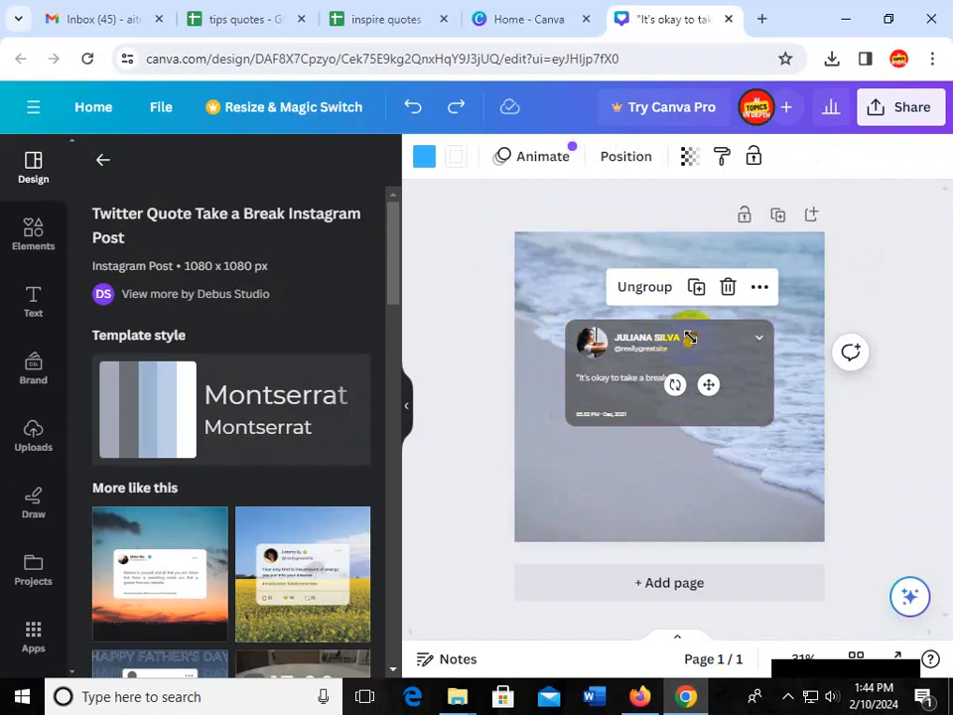
pyautogui.doubleClick(663, 345)
pyautogui.press('Delete')
pyautogui.click(592, 346)
pyautogui.press('Delete')
pyautogui.click(635, 350)
pyautogui.press('Delete')
pyautogui.click(592, 339)
pyautogui.press('Delete')
pyautogui.click(601, 419)
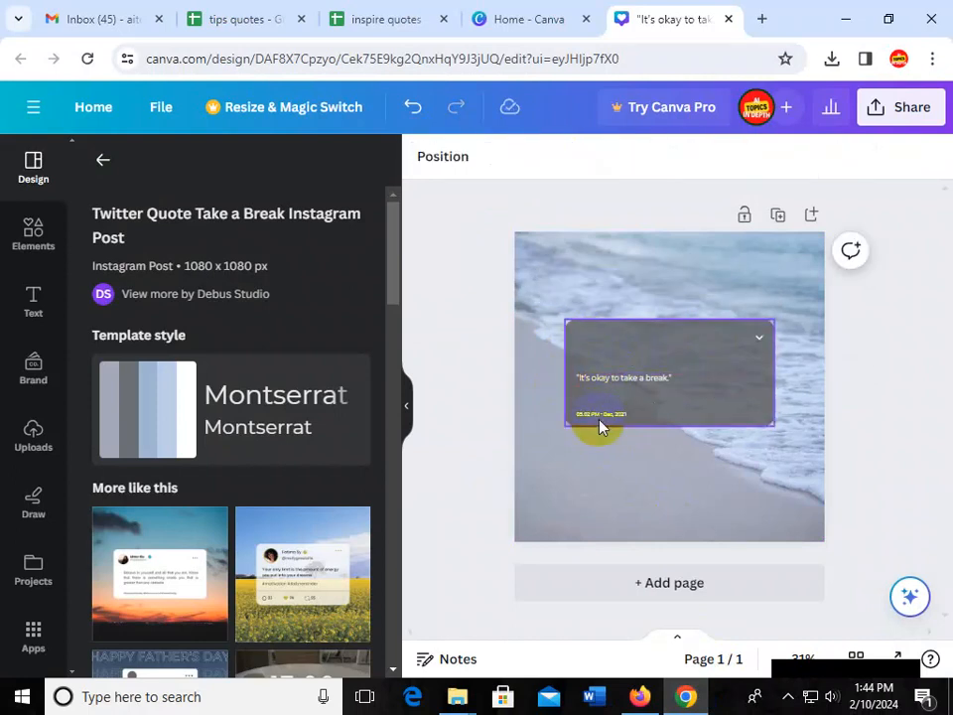
pyautogui.doubleClick(608, 417)
pyautogui.press('Delete')
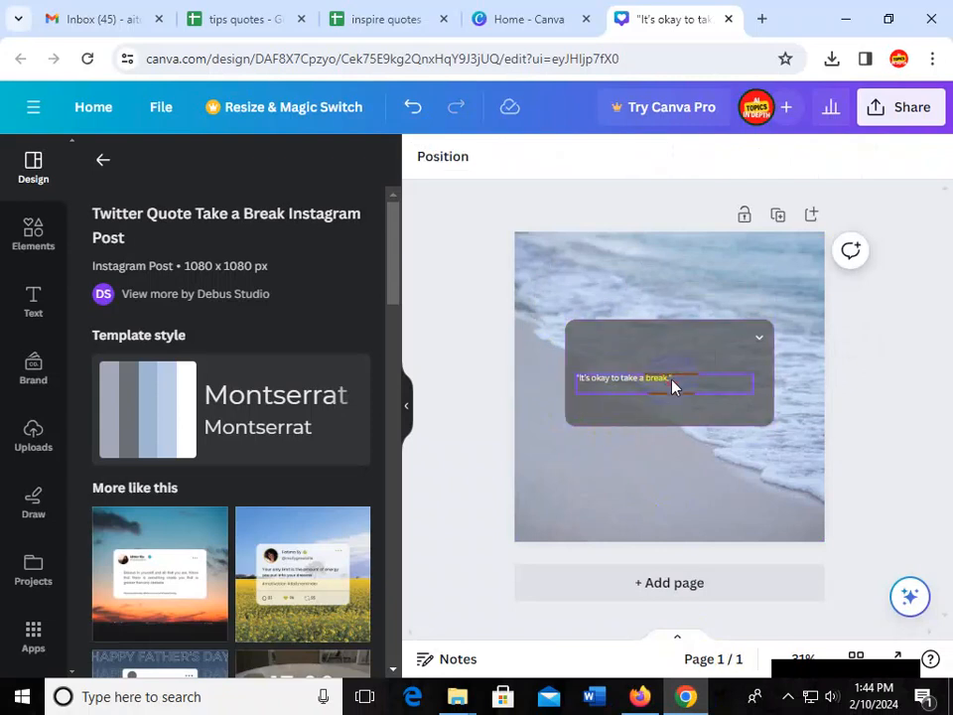
# Widen the "It's okay to take a break." text box slightly toward the card's right edge
pyautogui.doubleClick(663, 383)
pyautogui.moveTo(754, 389); pyautogui.dragTo(755, 383)
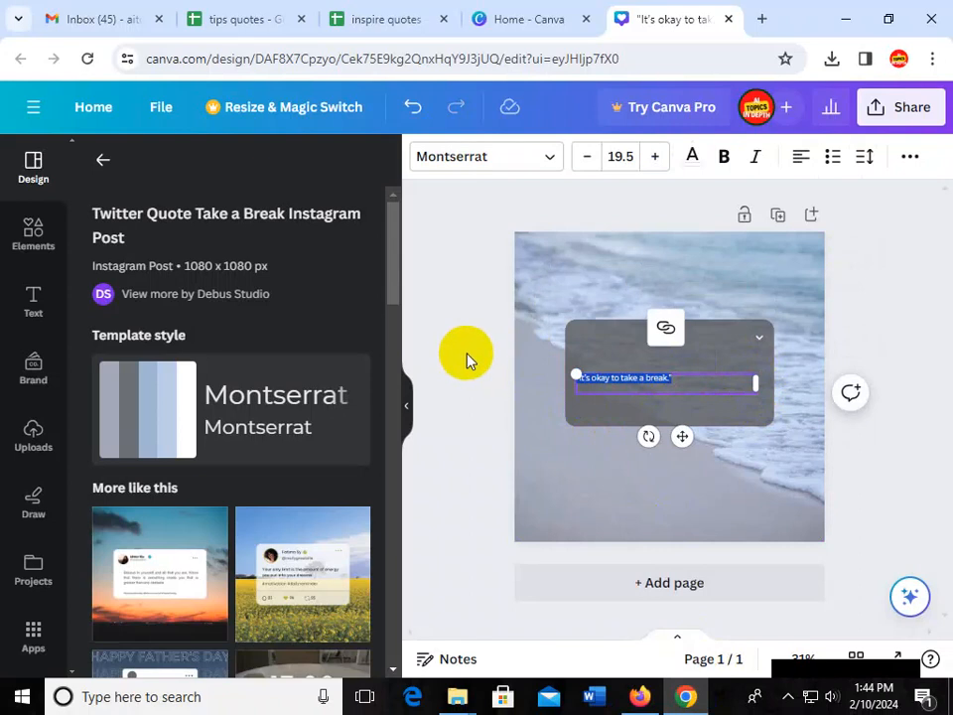
pyautogui.click(436, 314)
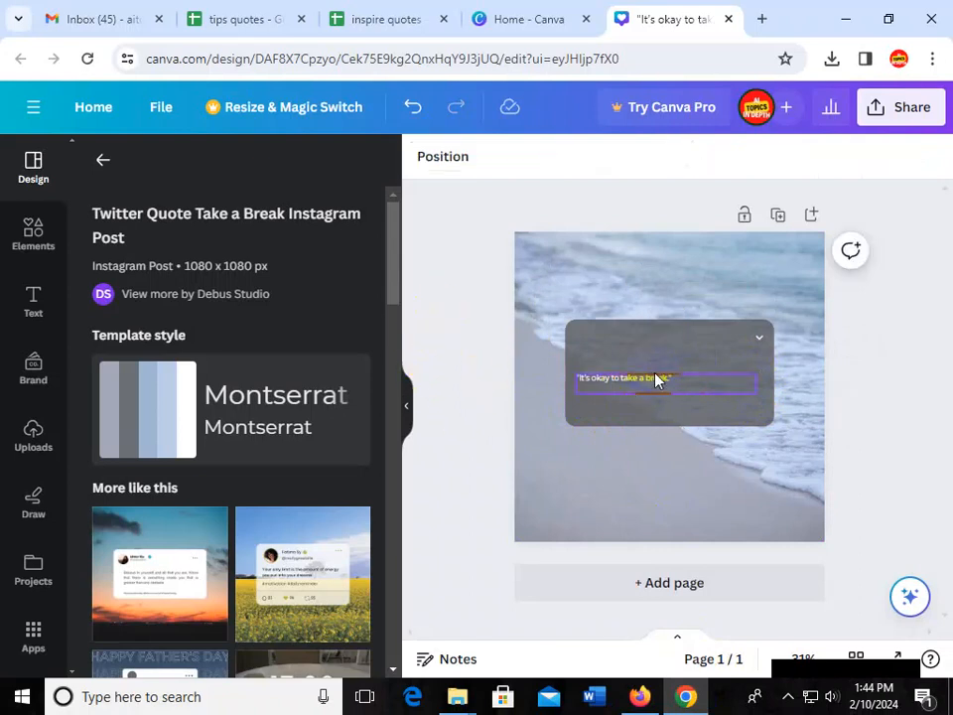
pyautogui.click(663, 379)
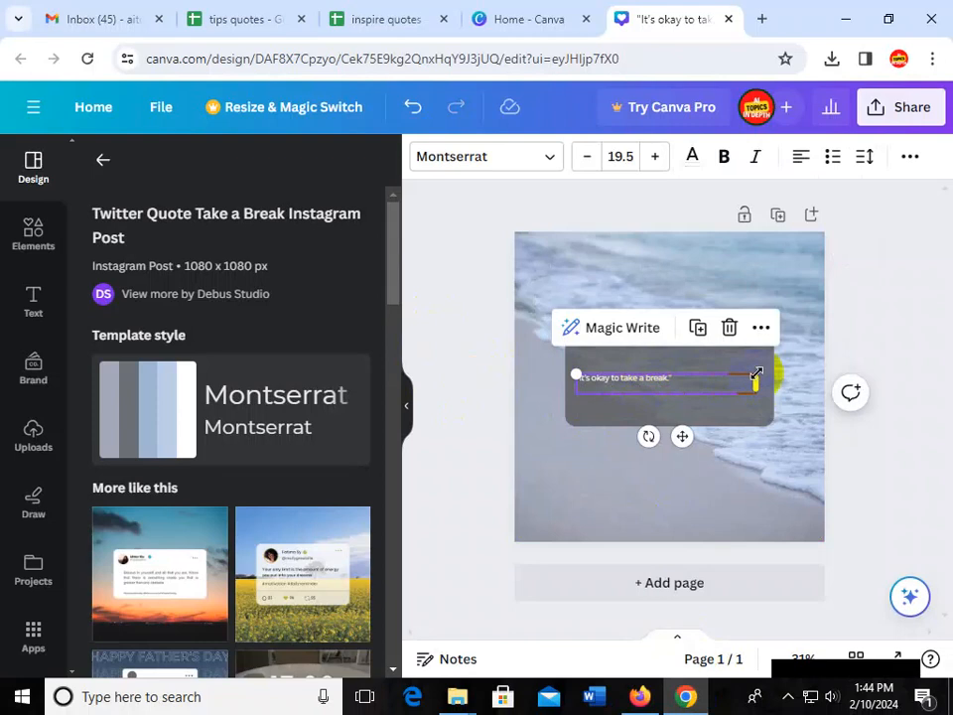
pyautogui.moveTo(757, 372); pyautogui.dragTo(754, 394)
# Nudge the grey card shape slightly to the left behind the quote text
pyautogui.click(757, 417)
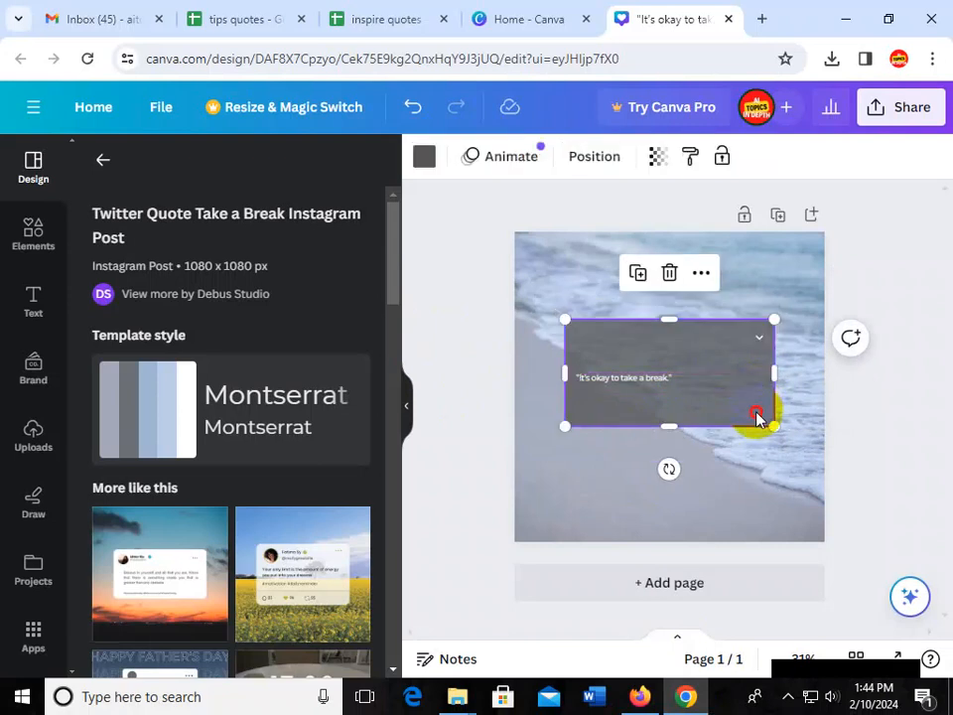
pyautogui.moveTo(756, 416)
pyautogui.mouseDown()
pyautogui.moveTo(755, 400)
pyautogui.moveTo(753, 419)
pyautogui.mouseUp()
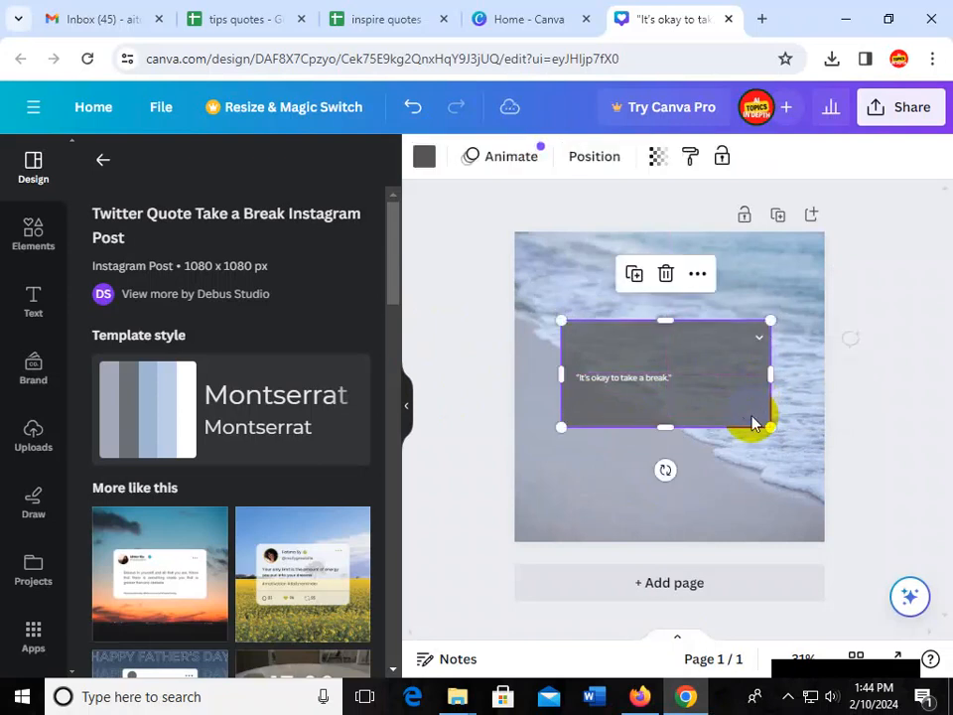
pyautogui.click(688, 390)
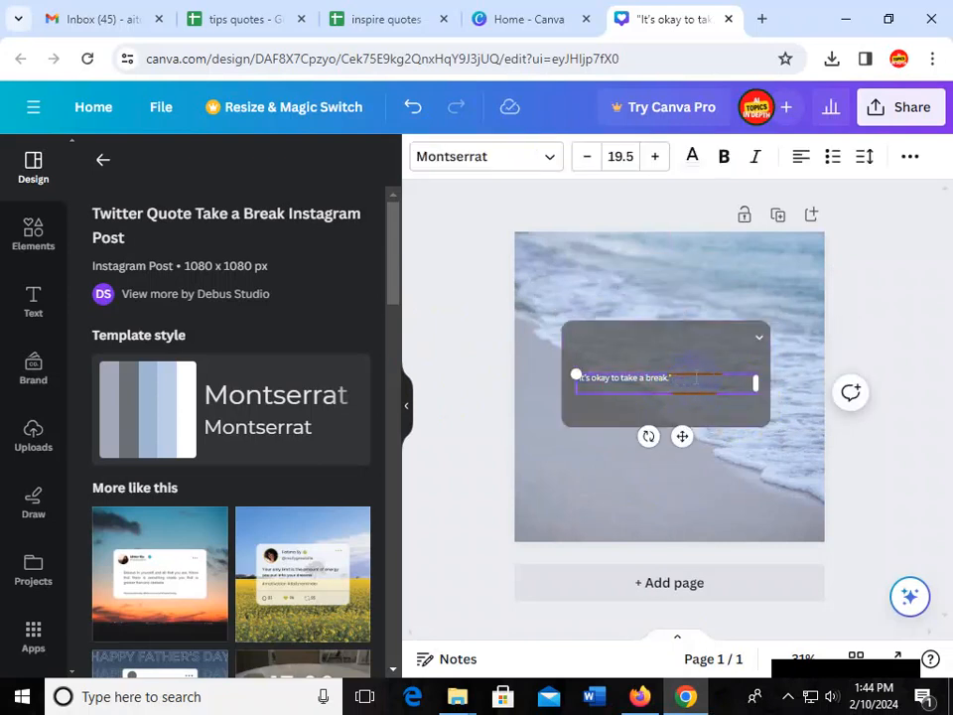
# Review the available options for the small arrow icon in the card's upper right corner
pyautogui.click(759, 342)
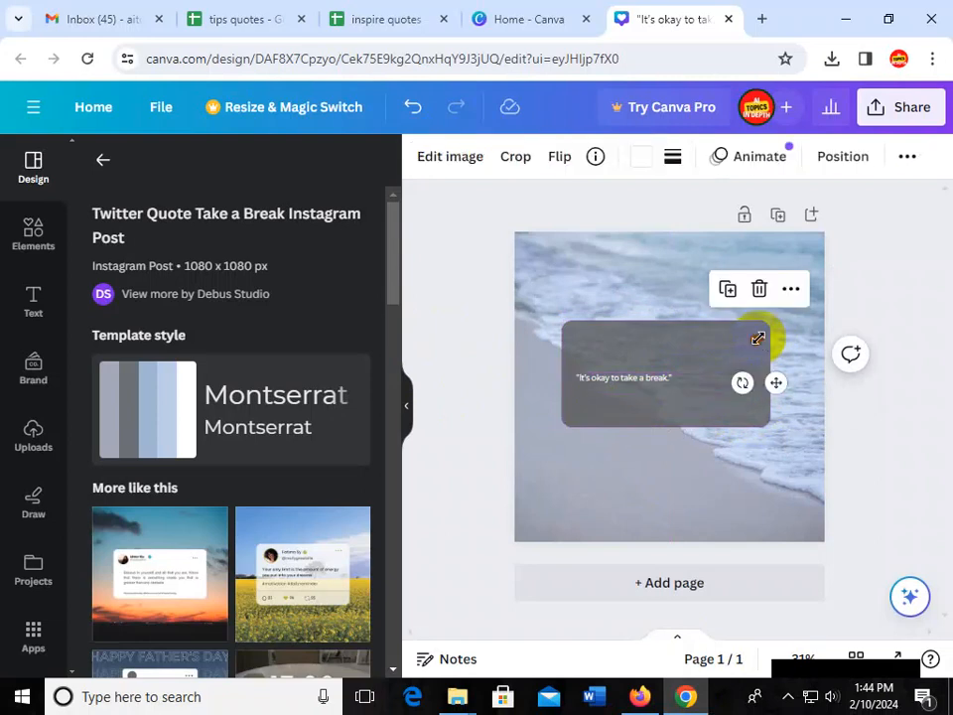
pyautogui.click(791, 289)
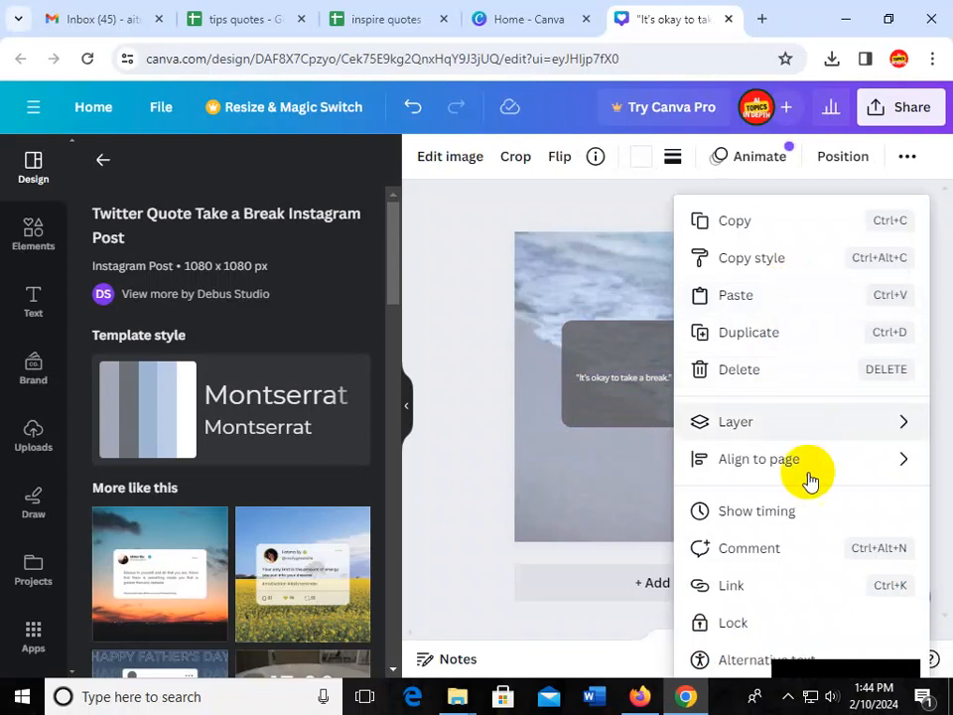
pyautogui.click(440, 390)
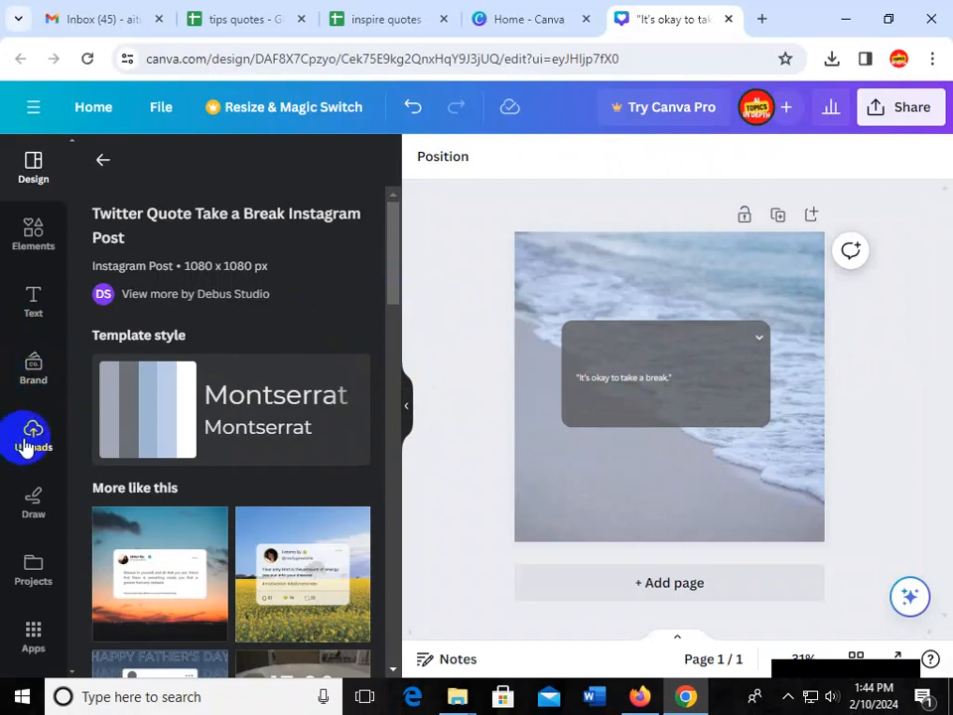
pyautogui.click(759, 343)
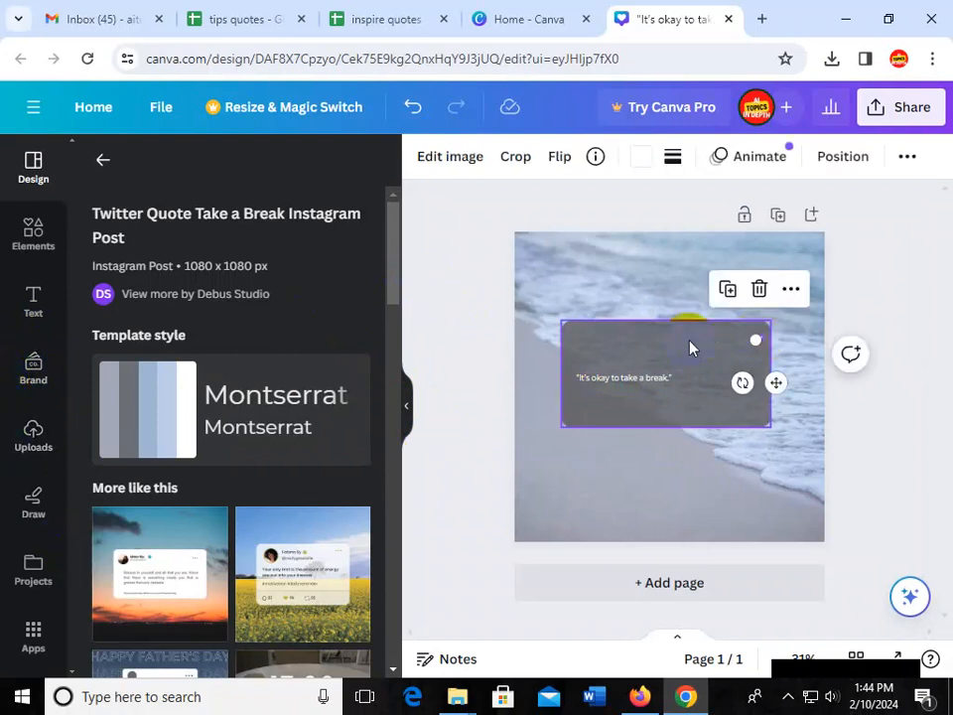
# Open the Canva apps library and switch to the notes document in Firefox to check the bulk create instruction
pyautogui.click(33, 635)
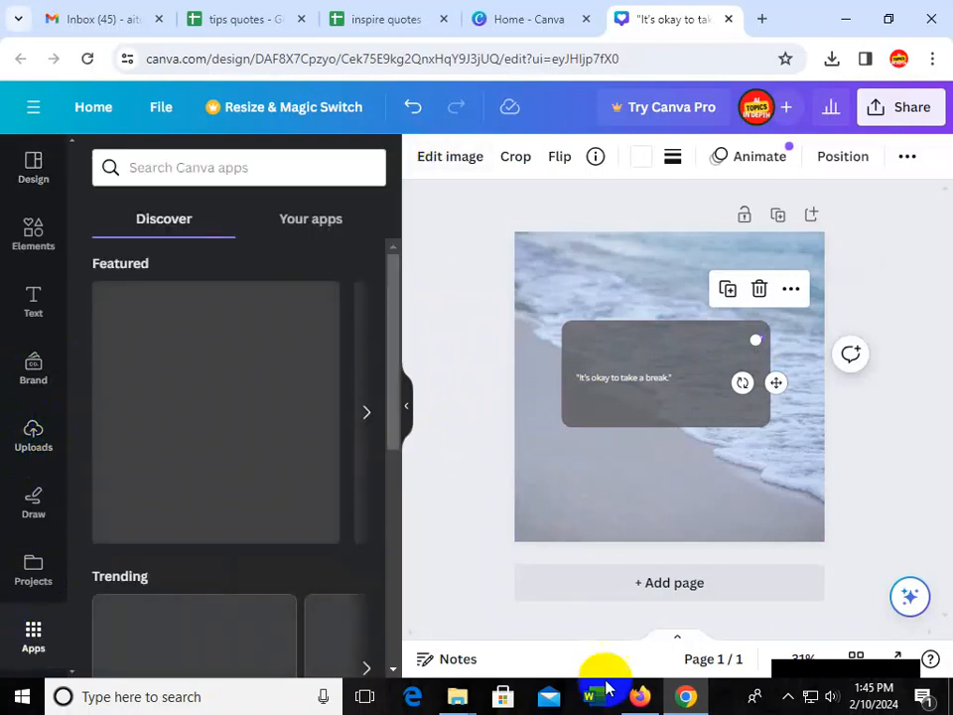
pyautogui.click(640, 695)
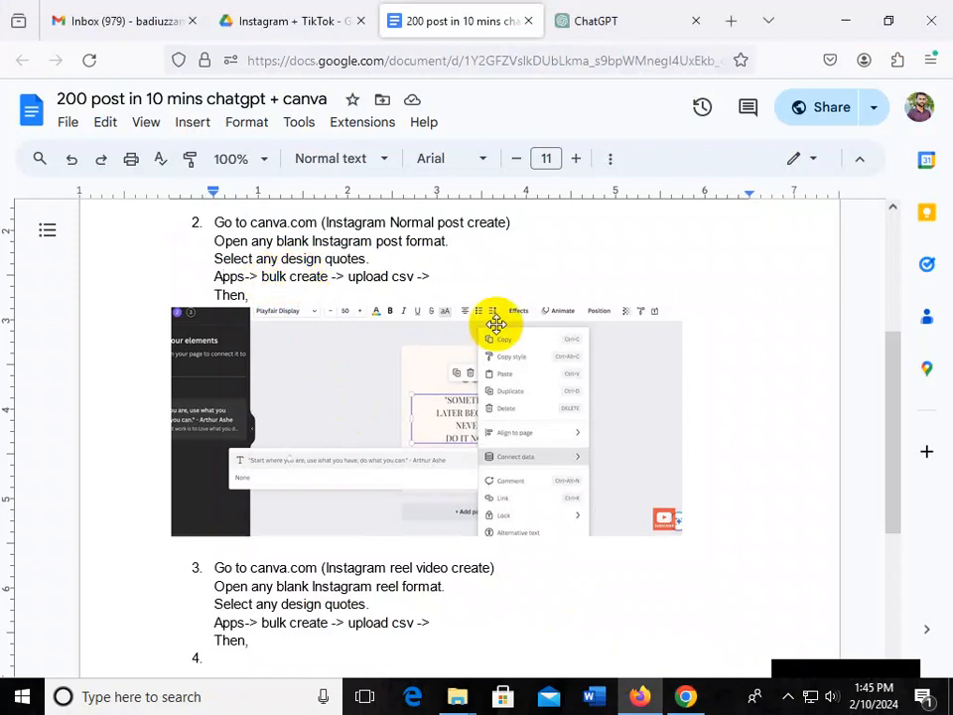
# Return to the Canva design in Chrome and open the Bulk Create app from the apps library
pyautogui.click(685, 696)
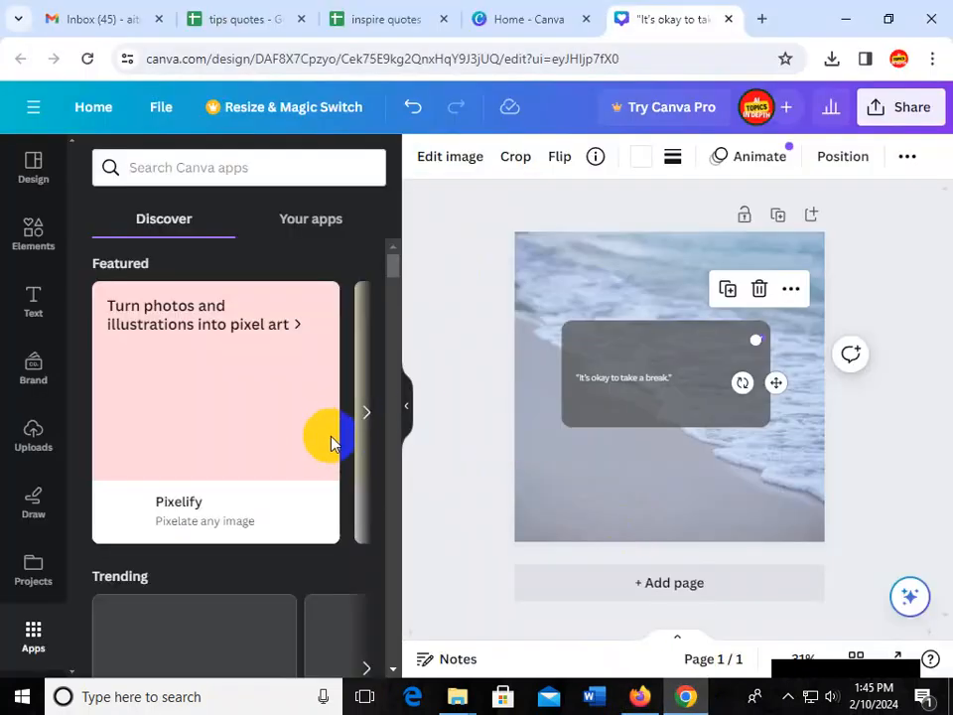
pyautogui.scroll(-8, 372, 419)
pyautogui.scroll(2, 284, 392)
pyautogui.scroll(3, 288, 382)
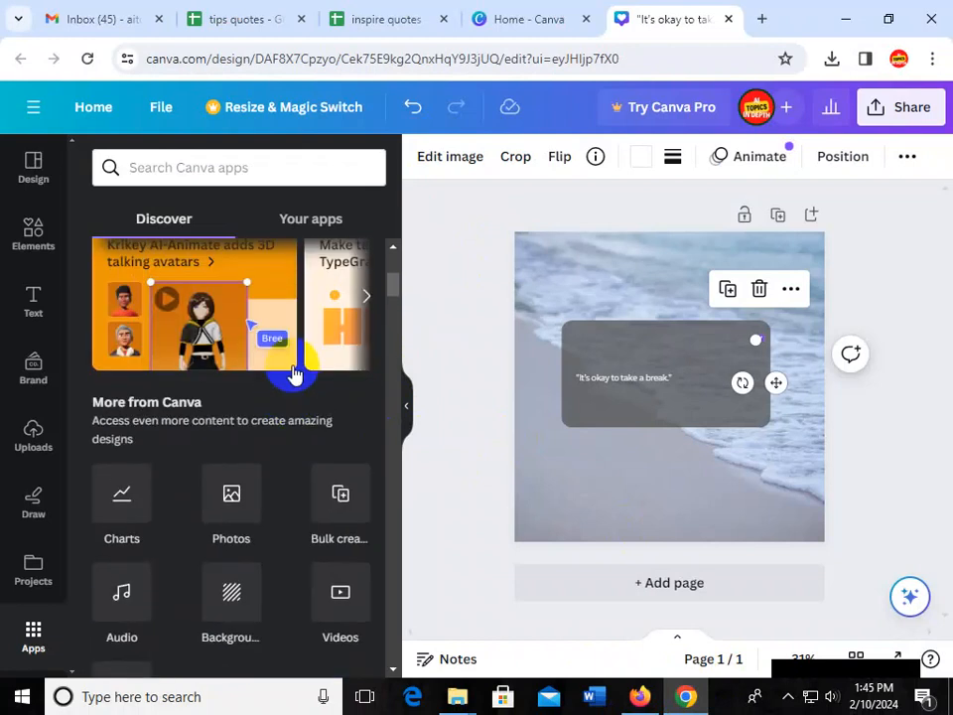
pyautogui.scroll(-1, 294, 368)
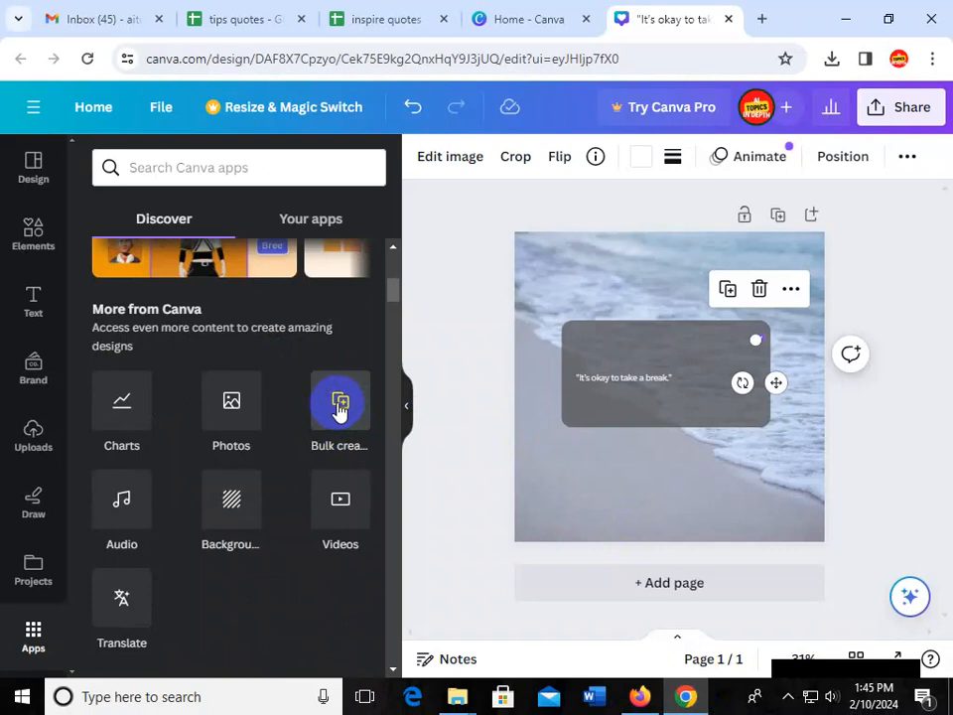
pyautogui.click(338, 407)
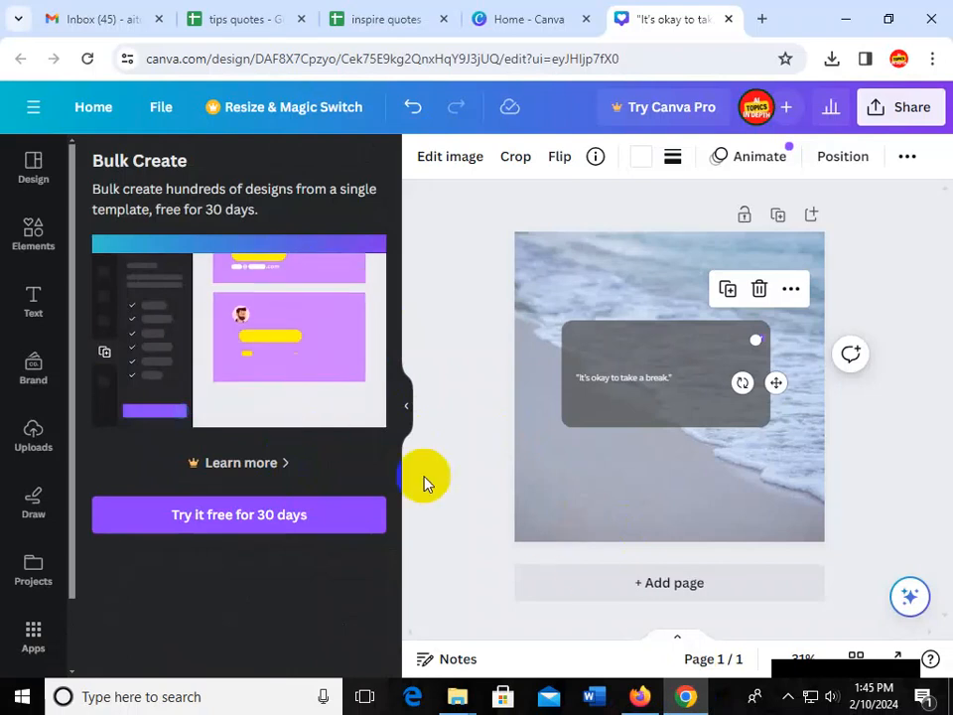
# Try to start the 30-day Canva Pro free trial offered for Bulk Create
pyautogui.click(292, 516)
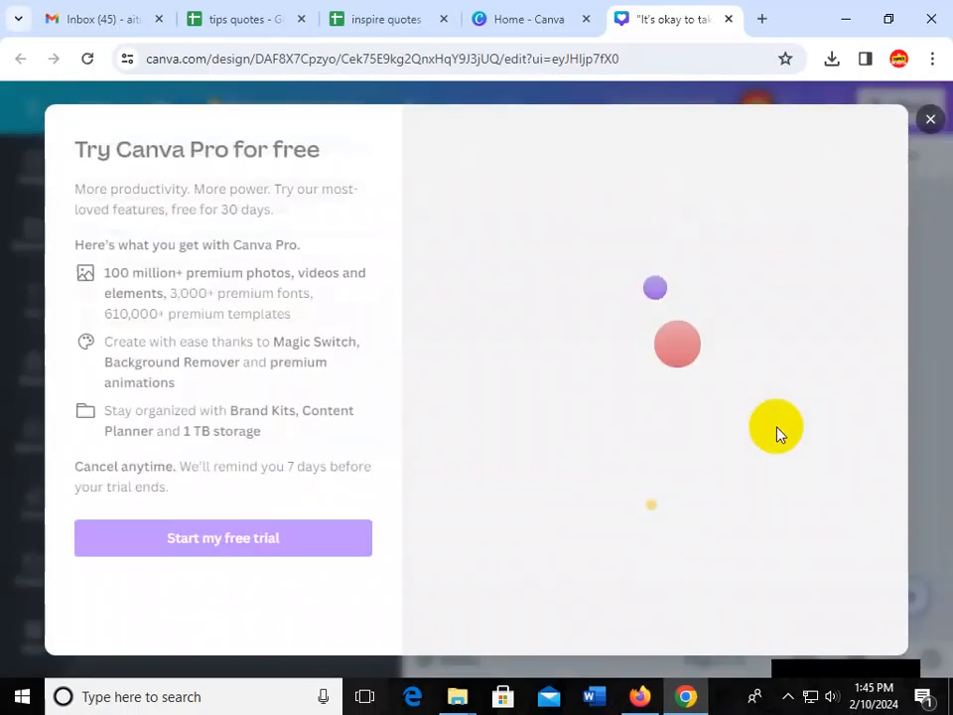
pyautogui.click(268, 537)
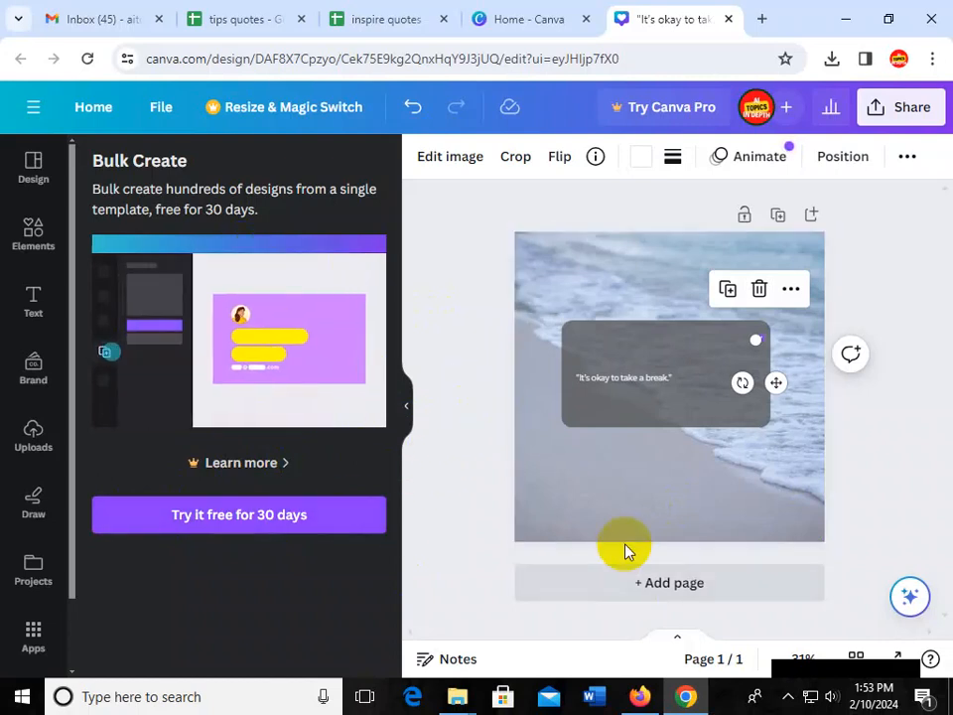
pyautogui.click(208, 469)
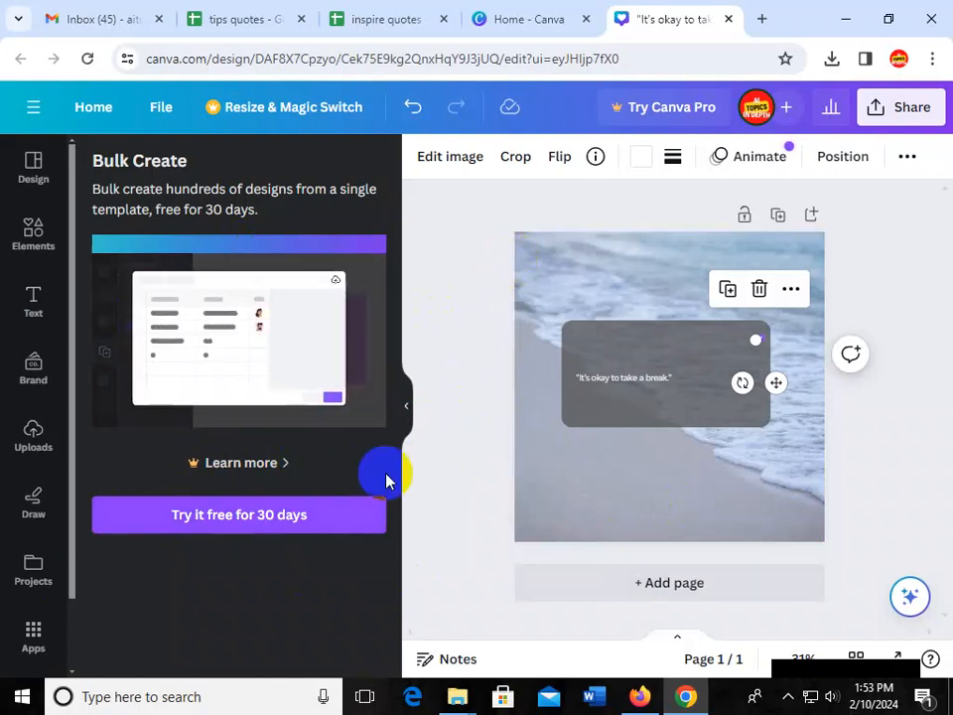
# Review the inspire quotes sheet, the Connect data screenshot in the Firefox notes, the Canva post design and the tips quotes sheet
pyautogui.click(385, 17)
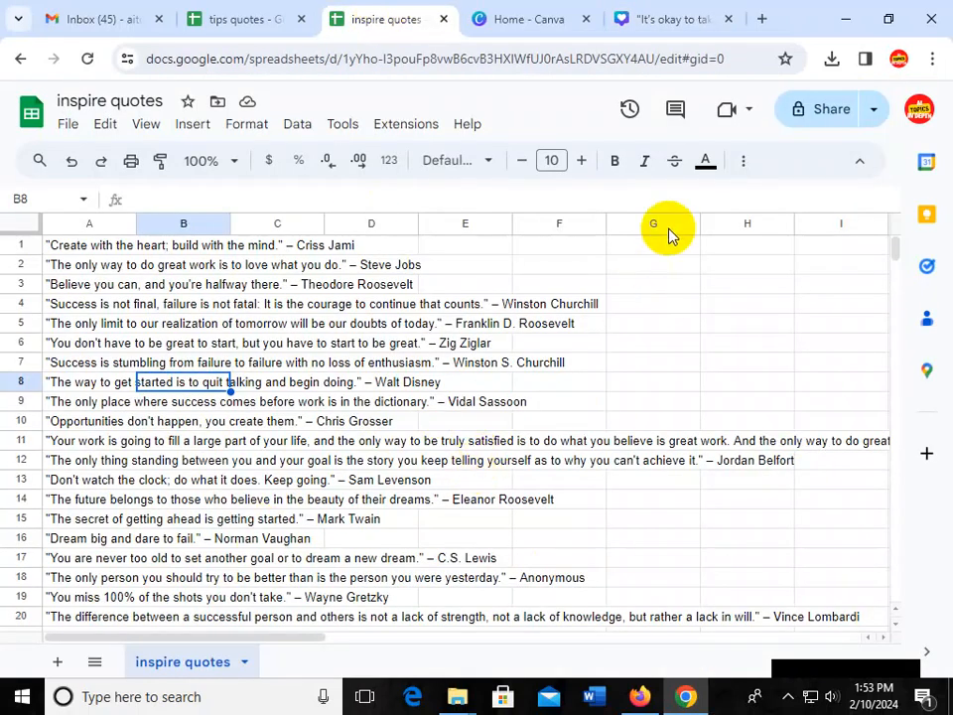
pyautogui.click(643, 701)
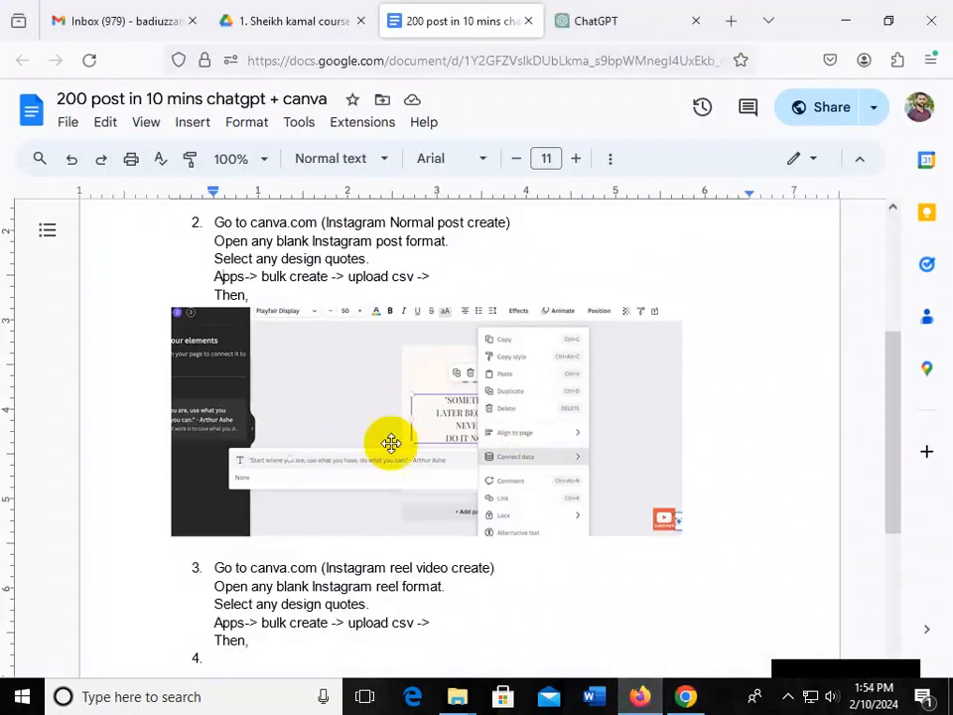
pyautogui.click(447, 466)
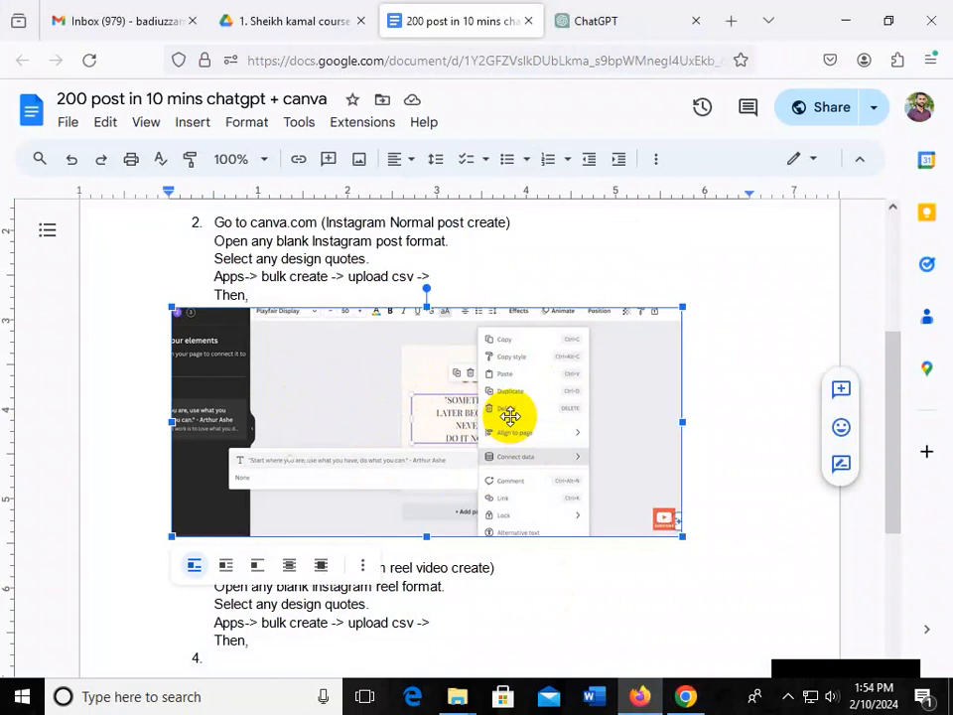
pyautogui.click(685, 695)
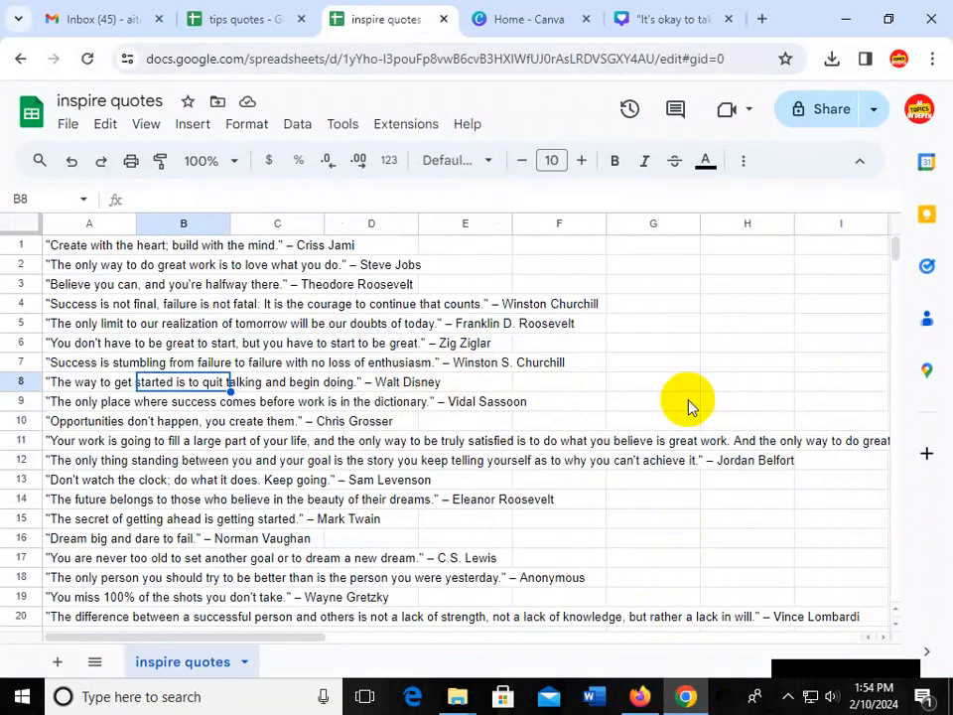
pyautogui.click(668, 8)
pyautogui.click(866, 387)
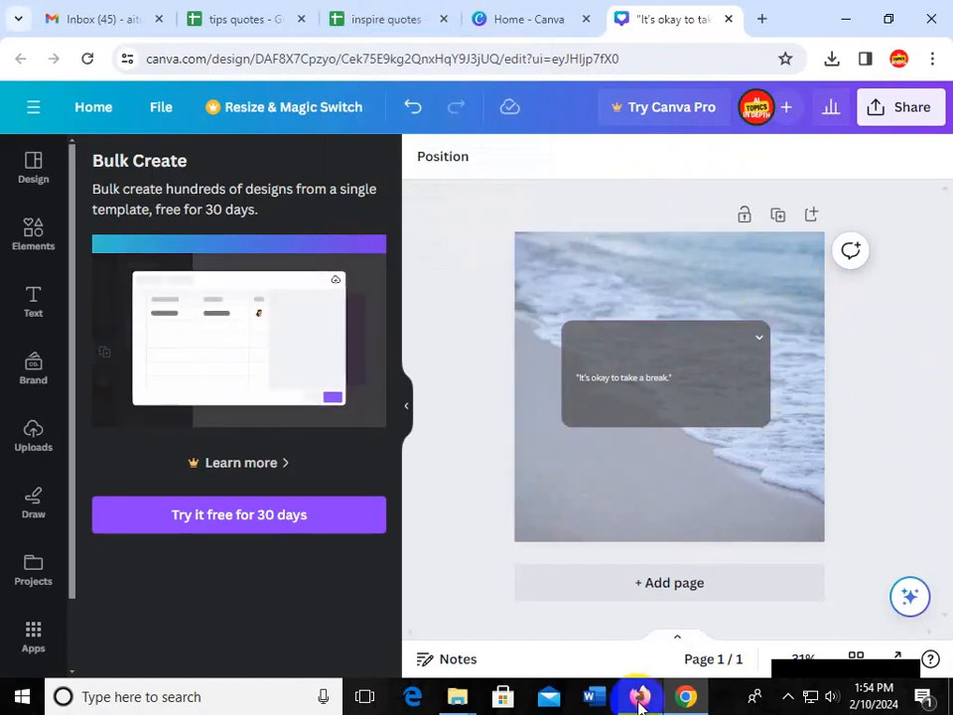
pyautogui.click(253, 19)
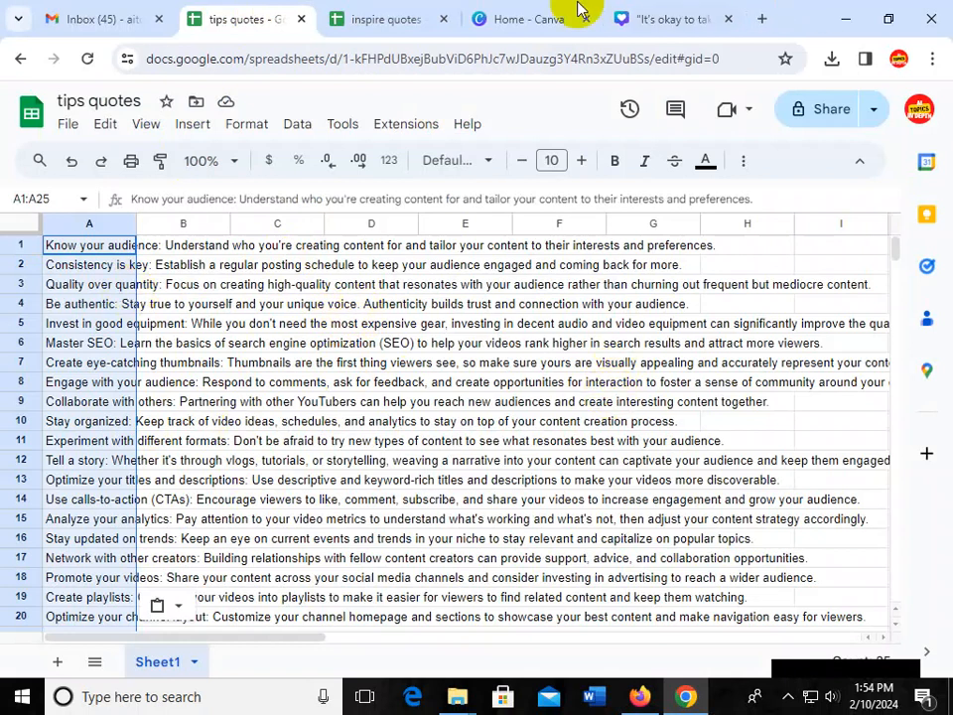
# Search the Canva templates for "tiktok video" from the Canva home page
pyautogui.click(525, 19)
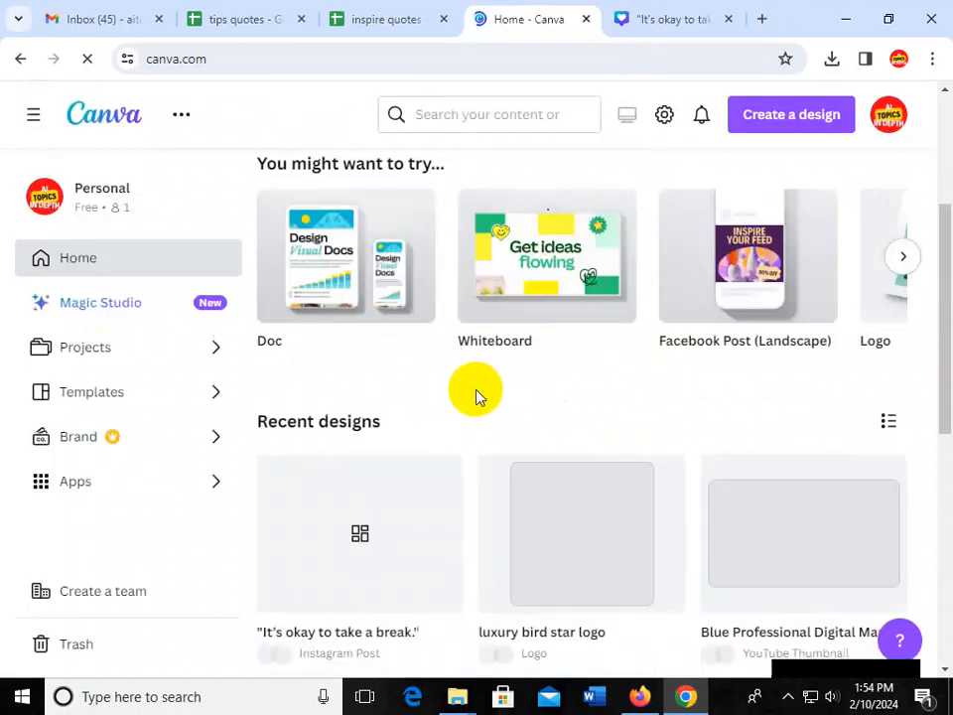
pyautogui.click(512, 117)
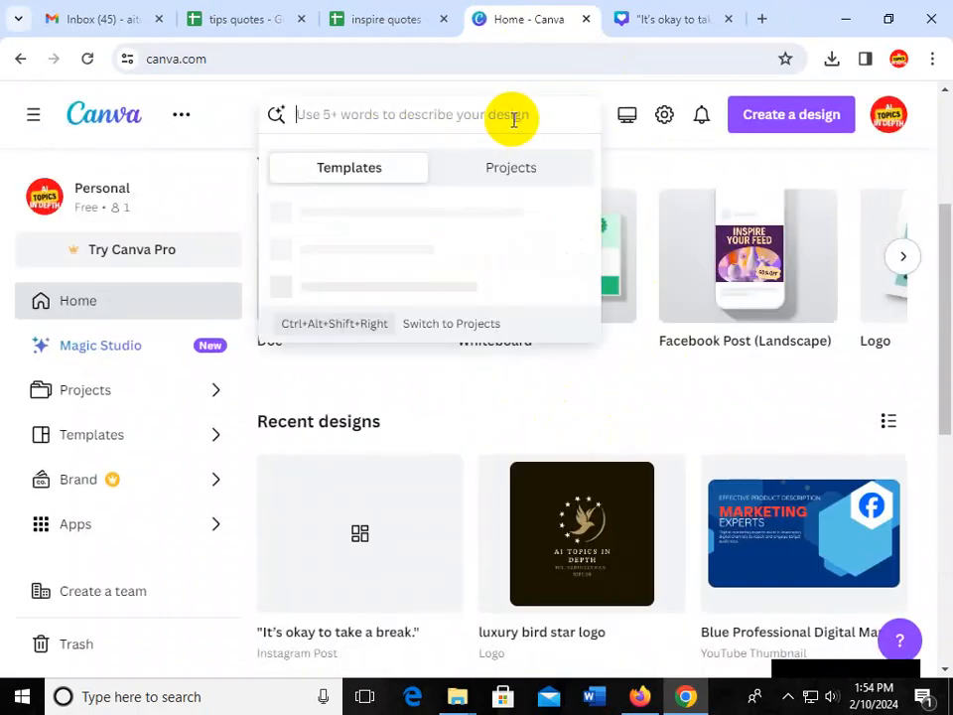
pyautogui.write('in')
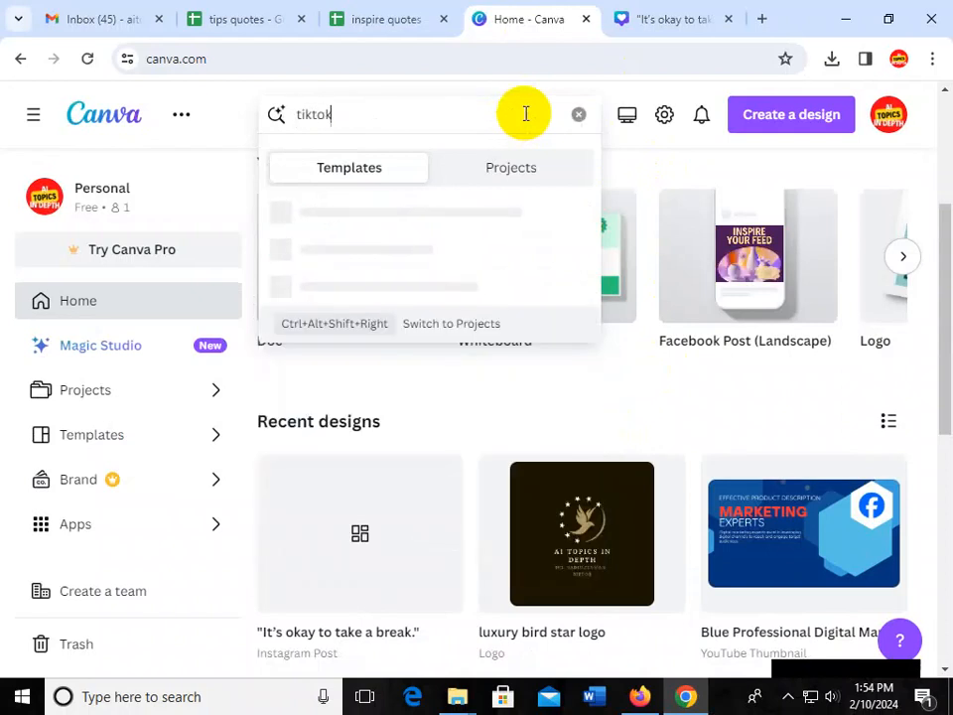
pyautogui.write(' video')
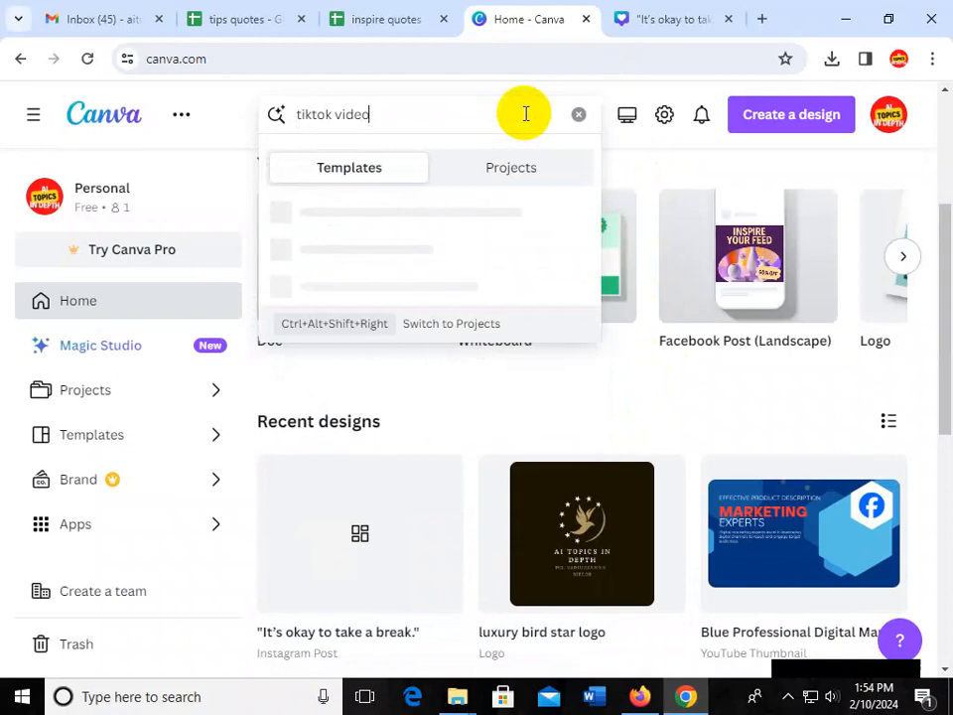
pyautogui.press('Return')
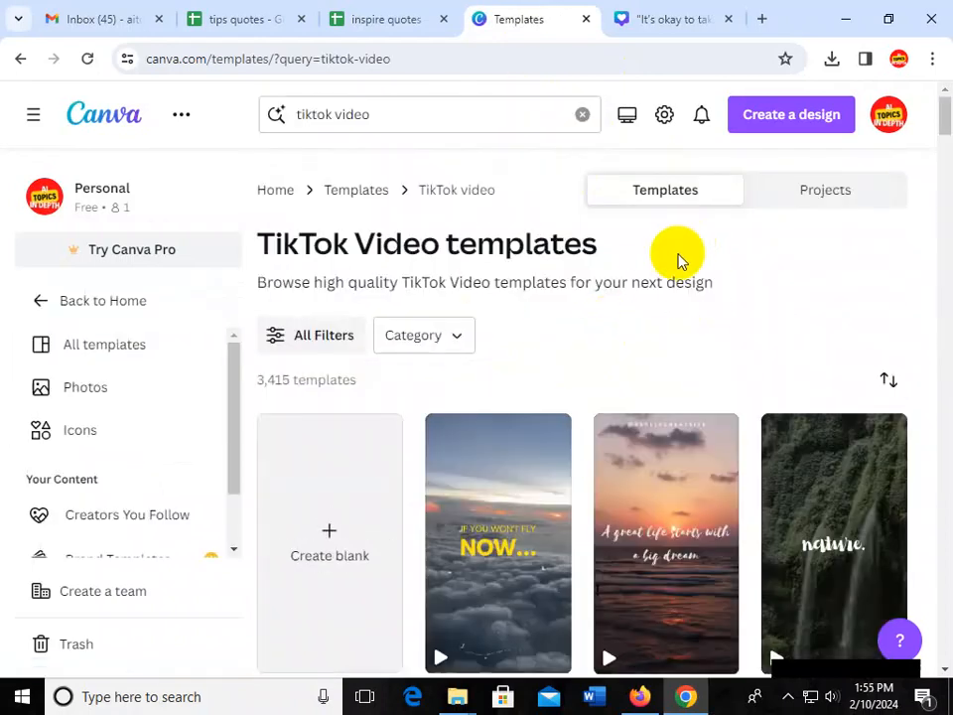
# Browse the TikTok video templates and open "Grey Simple Inspirational Quotes Short Video" for customizing
pyautogui.scroll(-6, 711, 298)
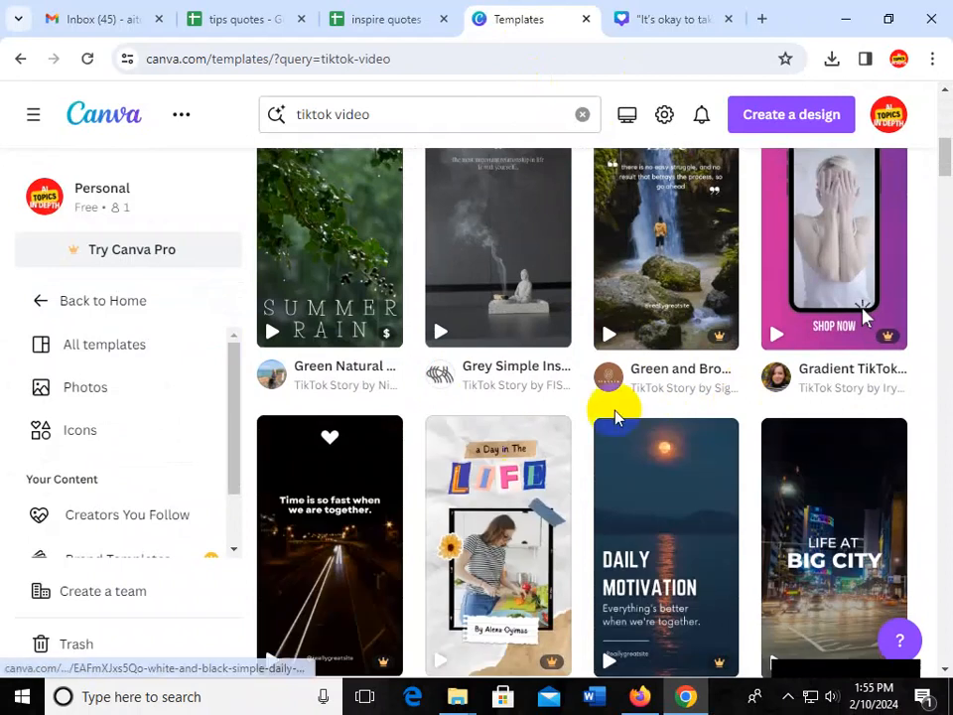
pyautogui.scroll(-3, 585, 387)
pyautogui.scroll(5, 338, 347)
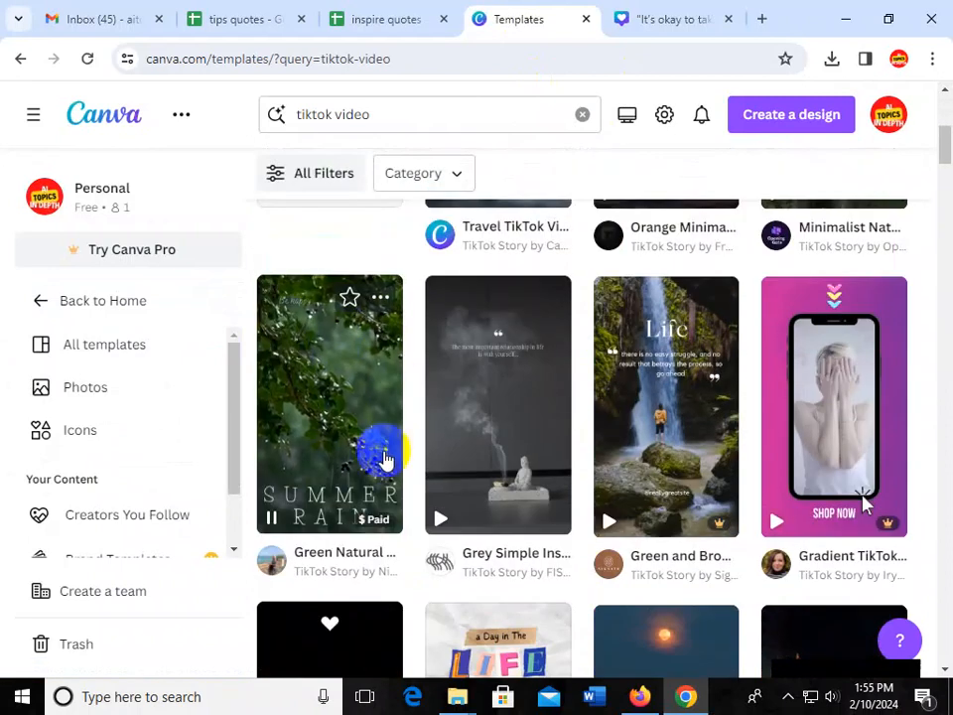
pyautogui.click(531, 389)
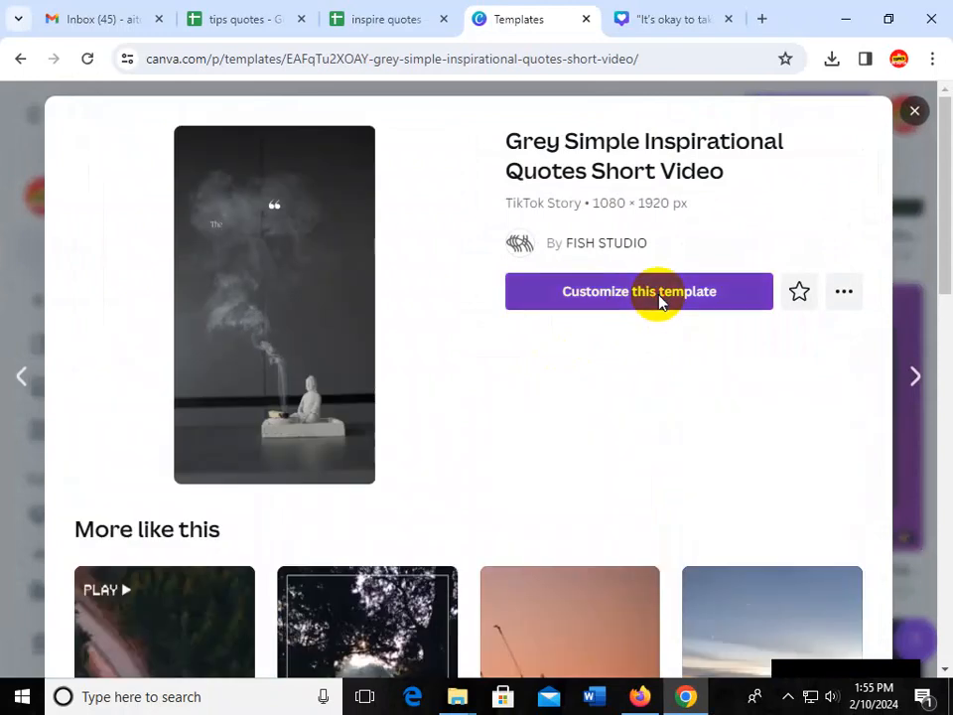
pyautogui.click(659, 298)
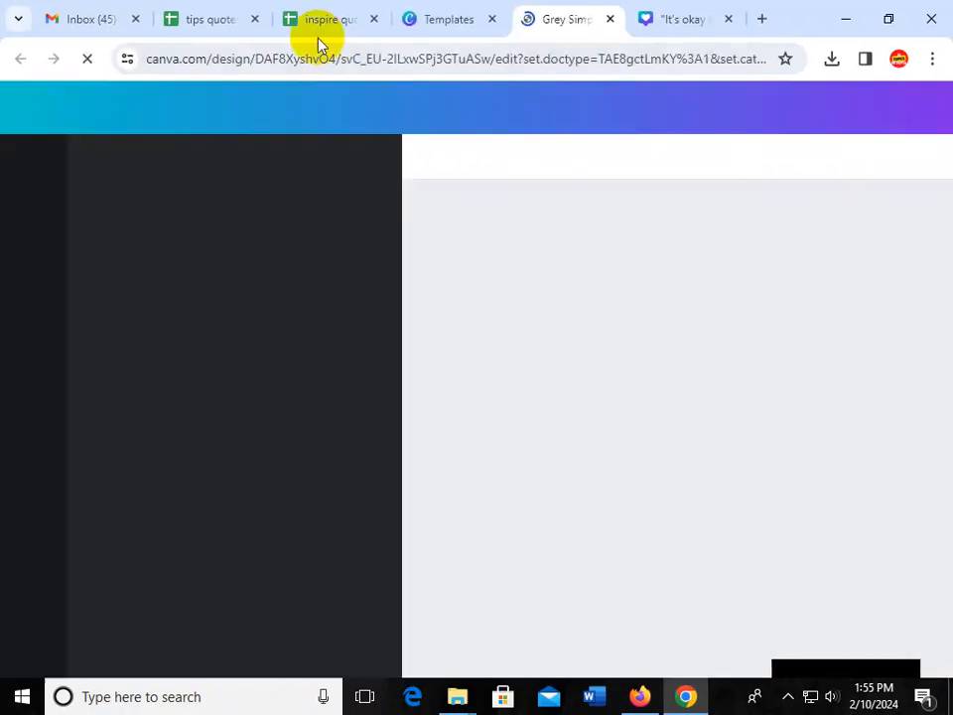
# Check the tips quotes sheet and the Instagram post's Bulk Create page, ending on the TikTok video design
pyautogui.click(214, 20)
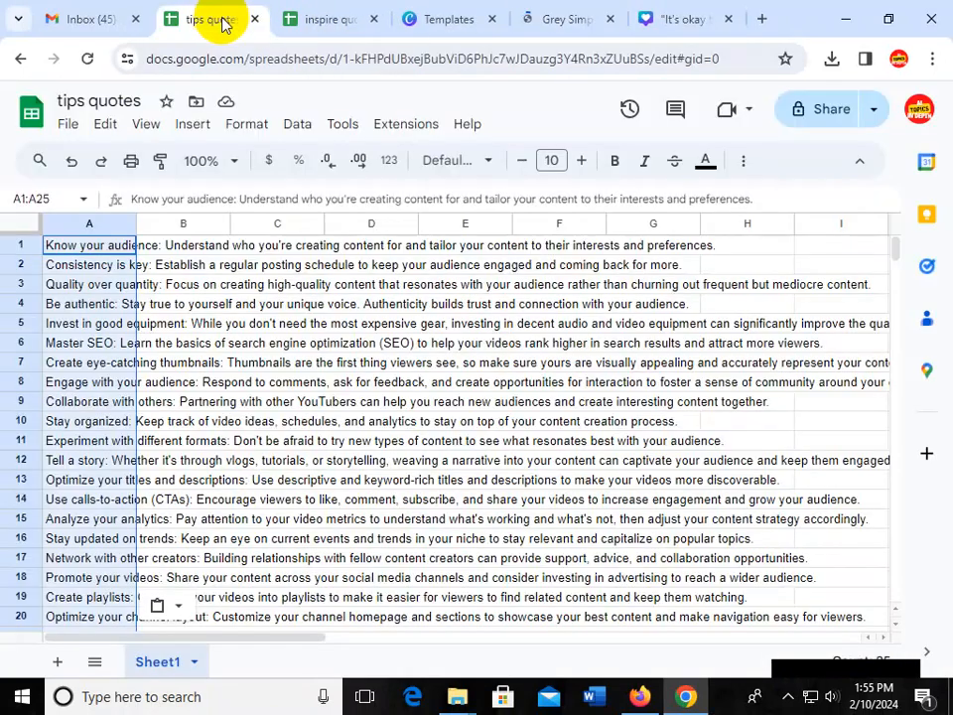
pyautogui.click(695, 18)
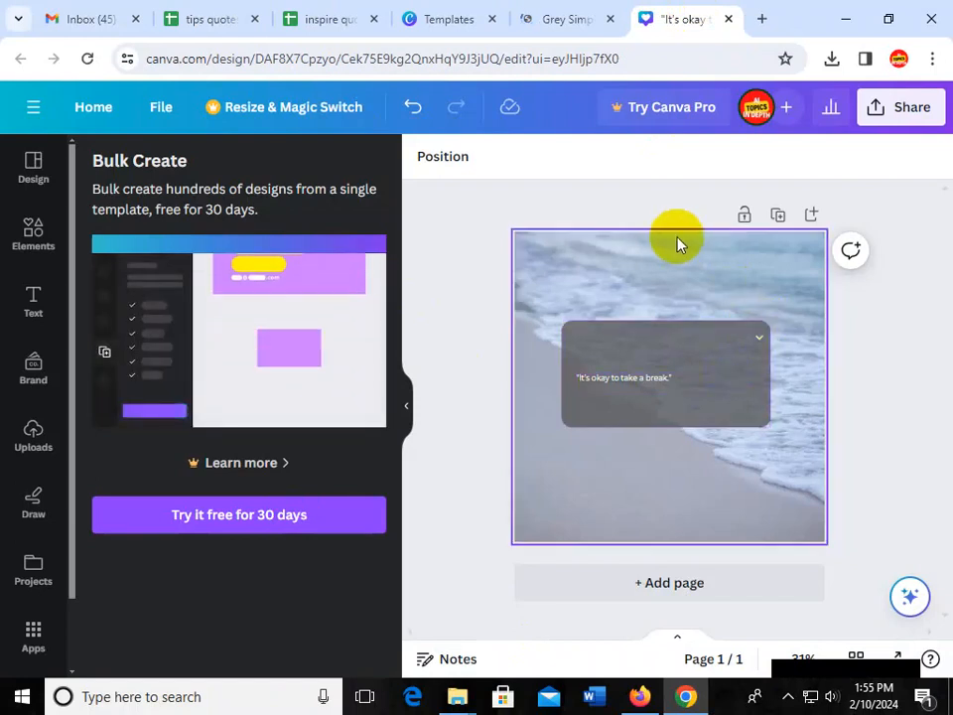
pyautogui.click(573, 17)
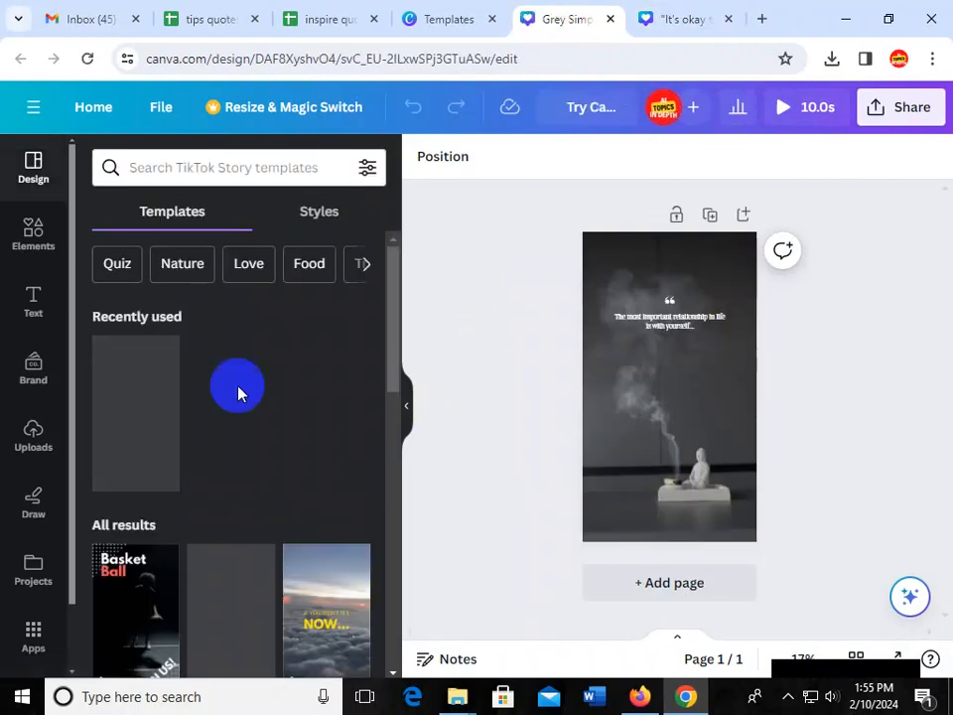
# Examine the quote text and the background video of the grey TikTok design by selecting each one
pyautogui.click(695, 323)
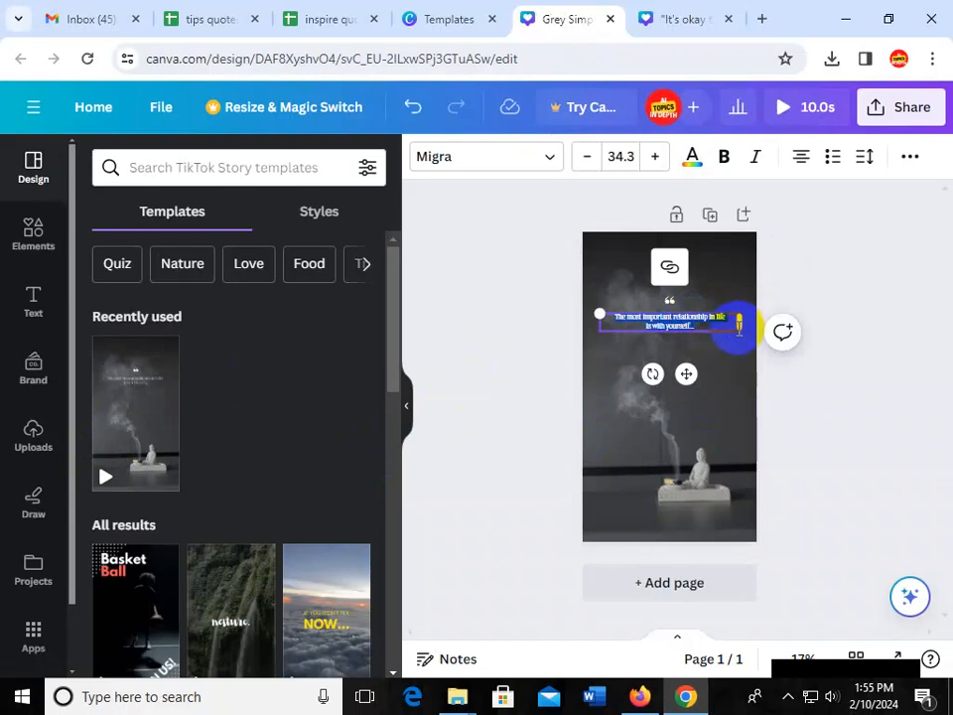
pyautogui.click(666, 280)
pyautogui.click(466, 341)
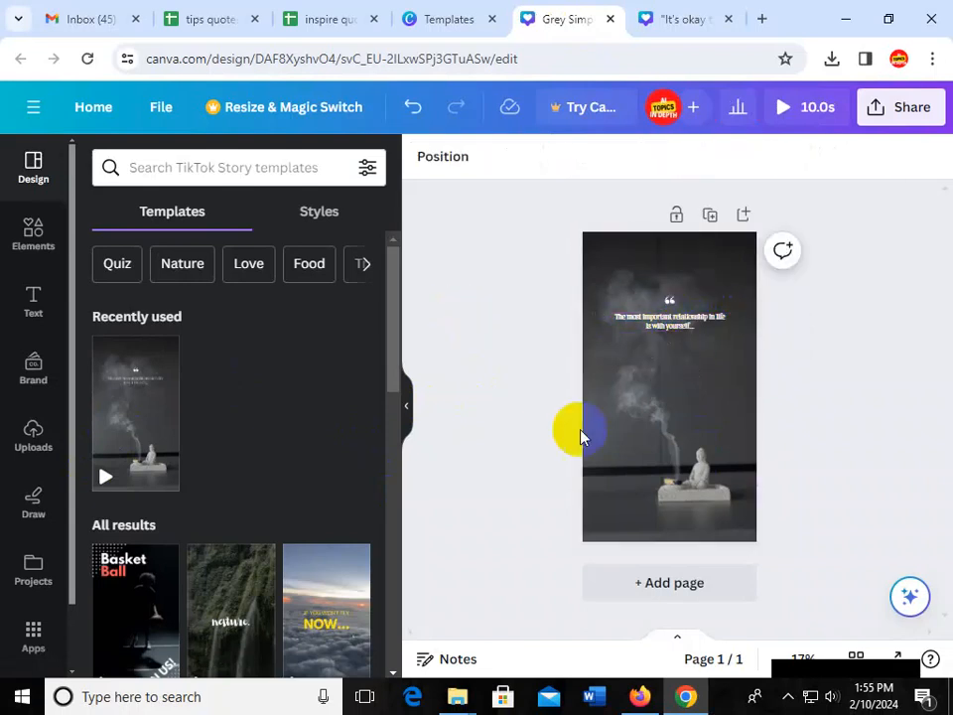
pyautogui.click(692, 407)
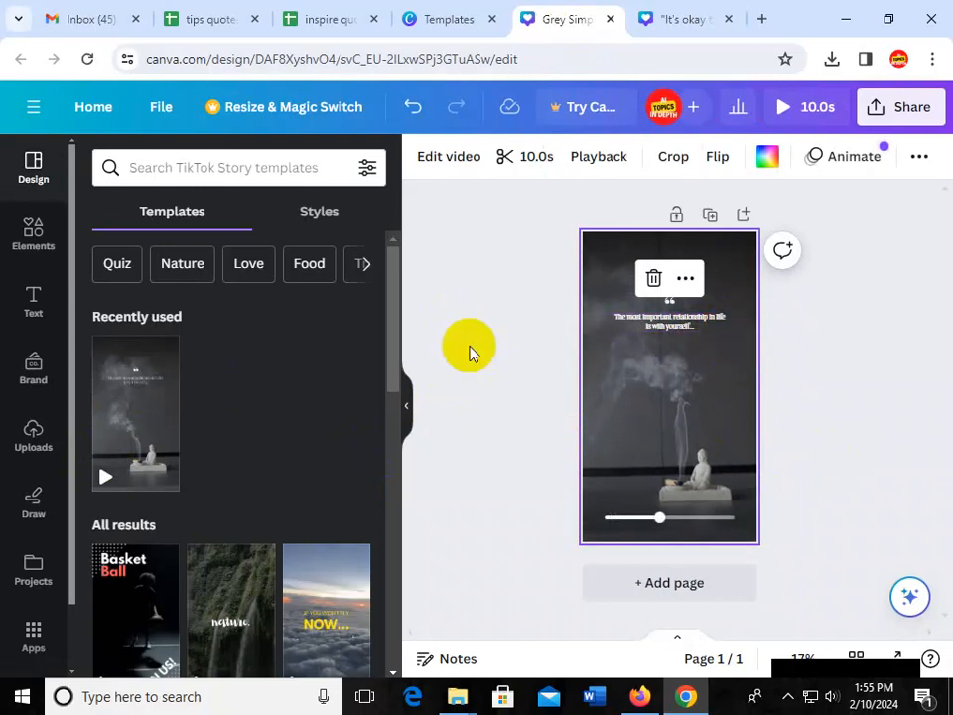
# Open the Bulk Create app from the apps library for the TikTok video design
pyautogui.scroll(-1, 30, 531)
pyautogui.click(30, 561)
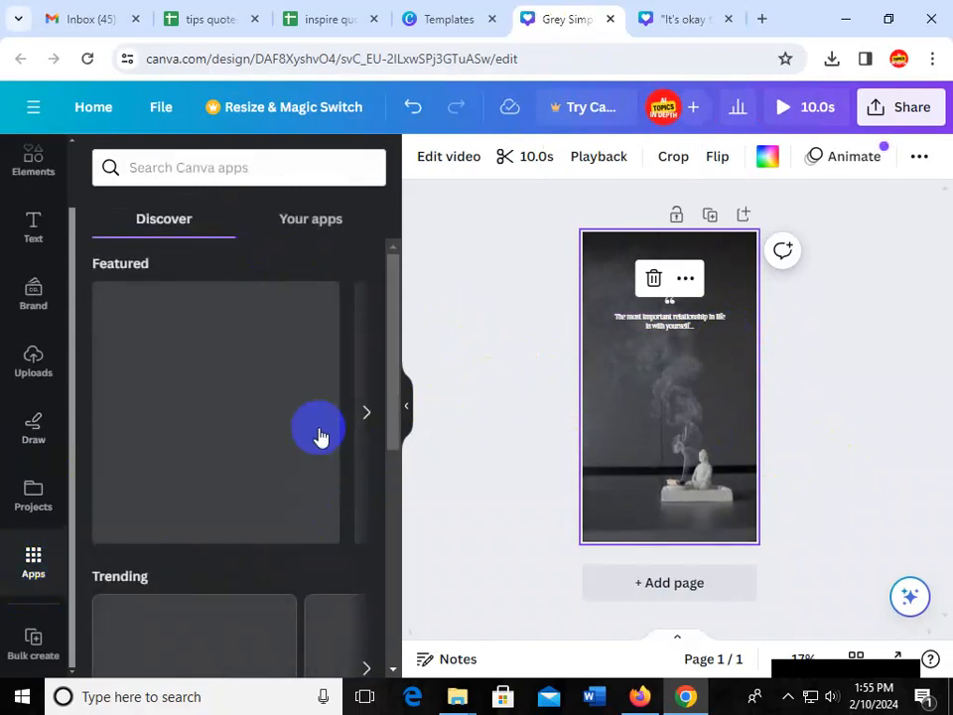
pyautogui.scroll(-5, 347, 337)
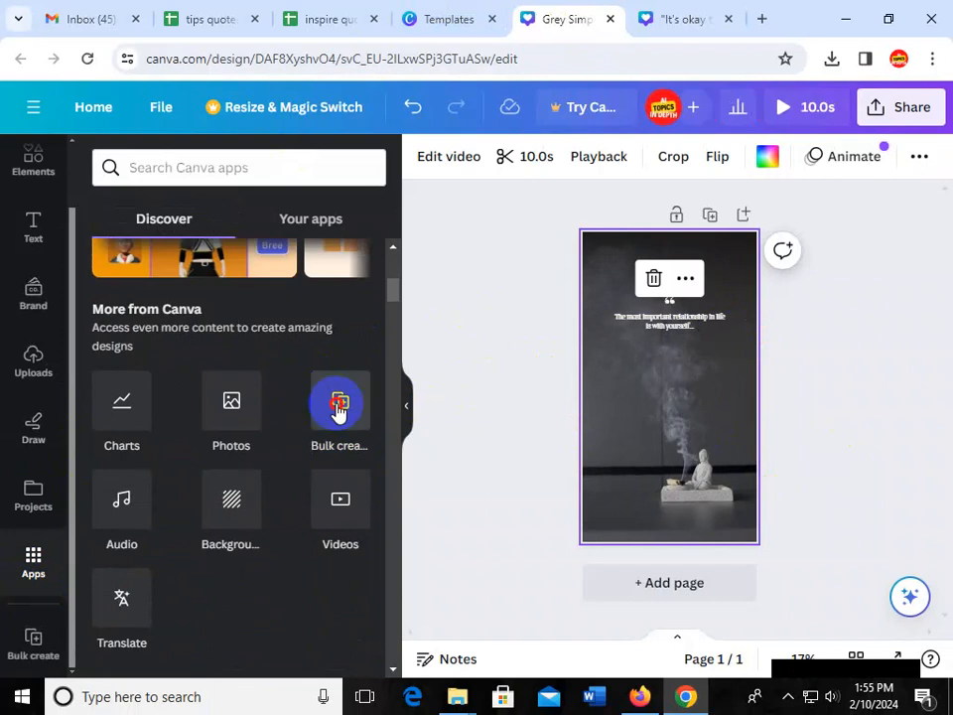
pyautogui.click(337, 401)
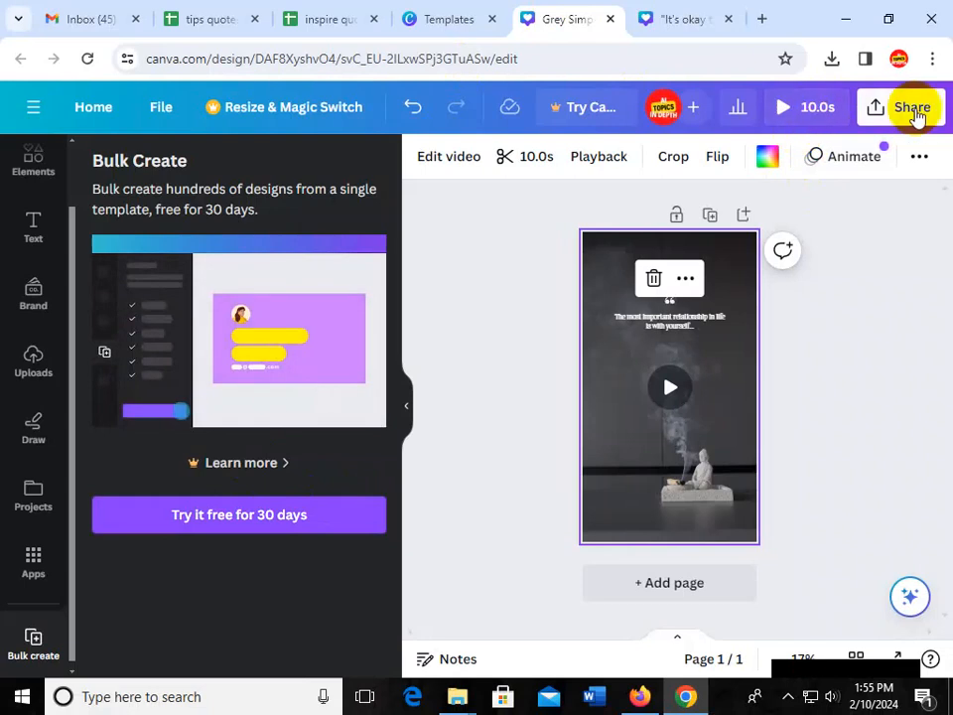
# Open the download settings for the TikTok design from its sharing options, with MP4 Video as the file type
pyautogui.click(910, 112)
pyautogui.click(439, 307)
pyautogui.click(653, 383)
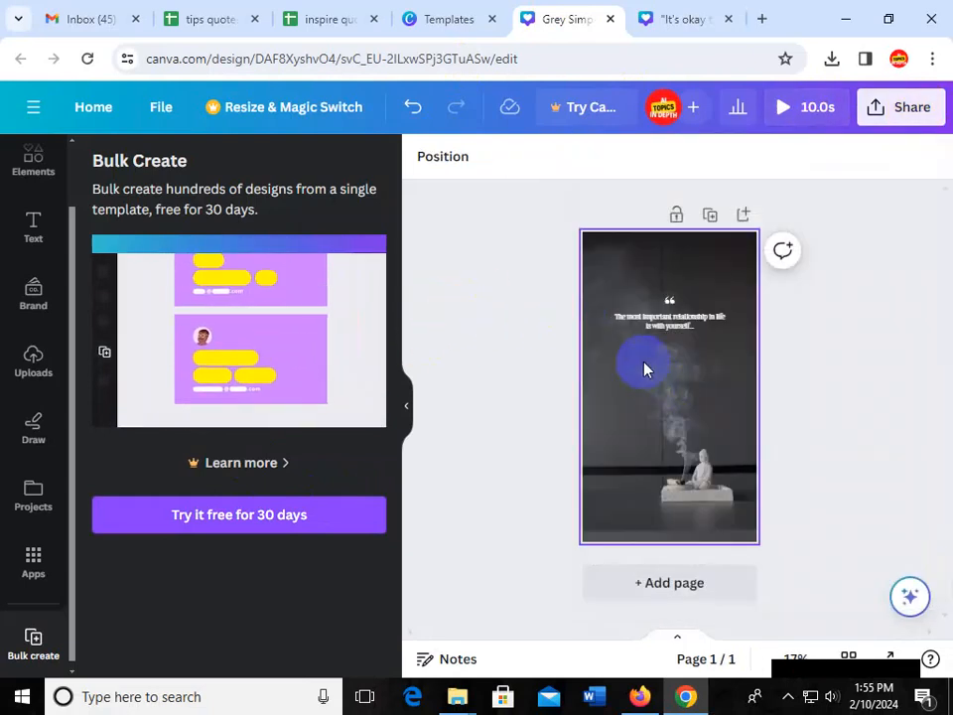
pyautogui.click(923, 112)
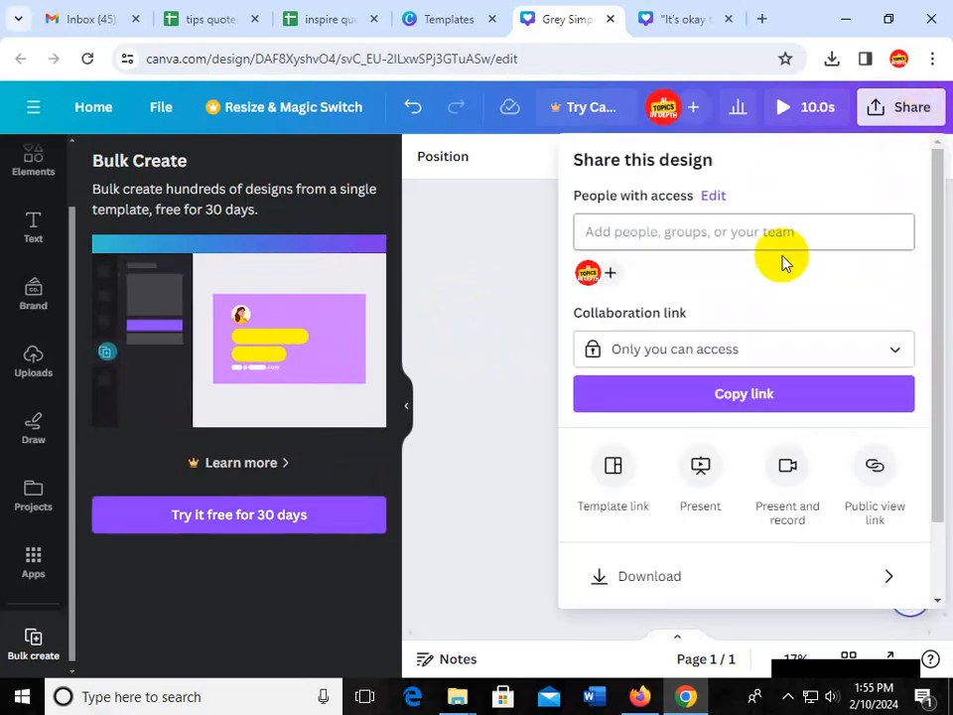
pyautogui.click(687, 577)
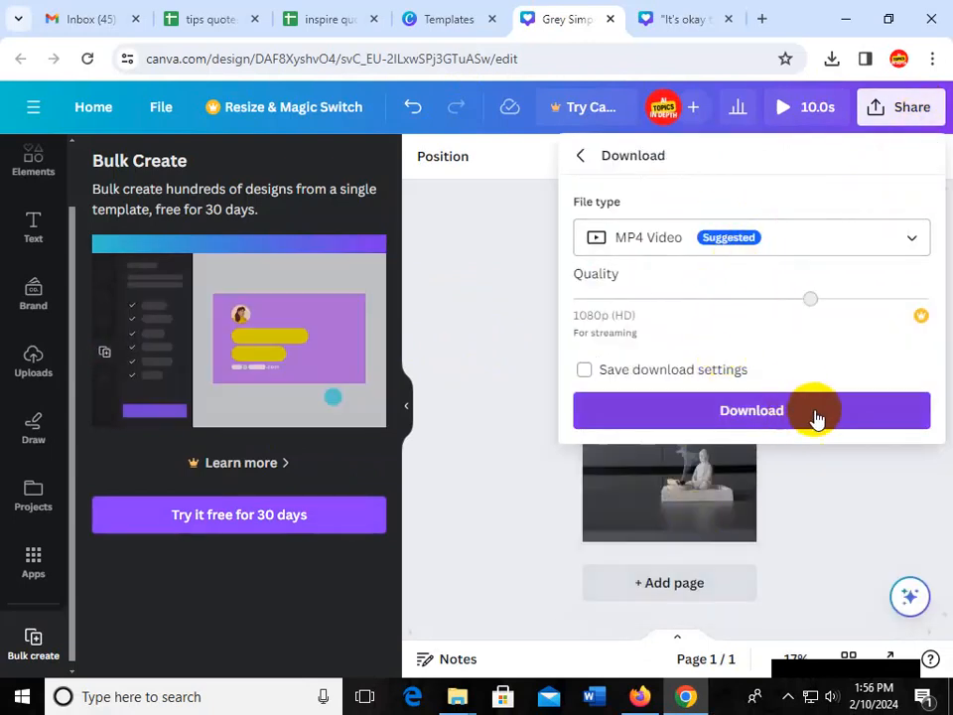